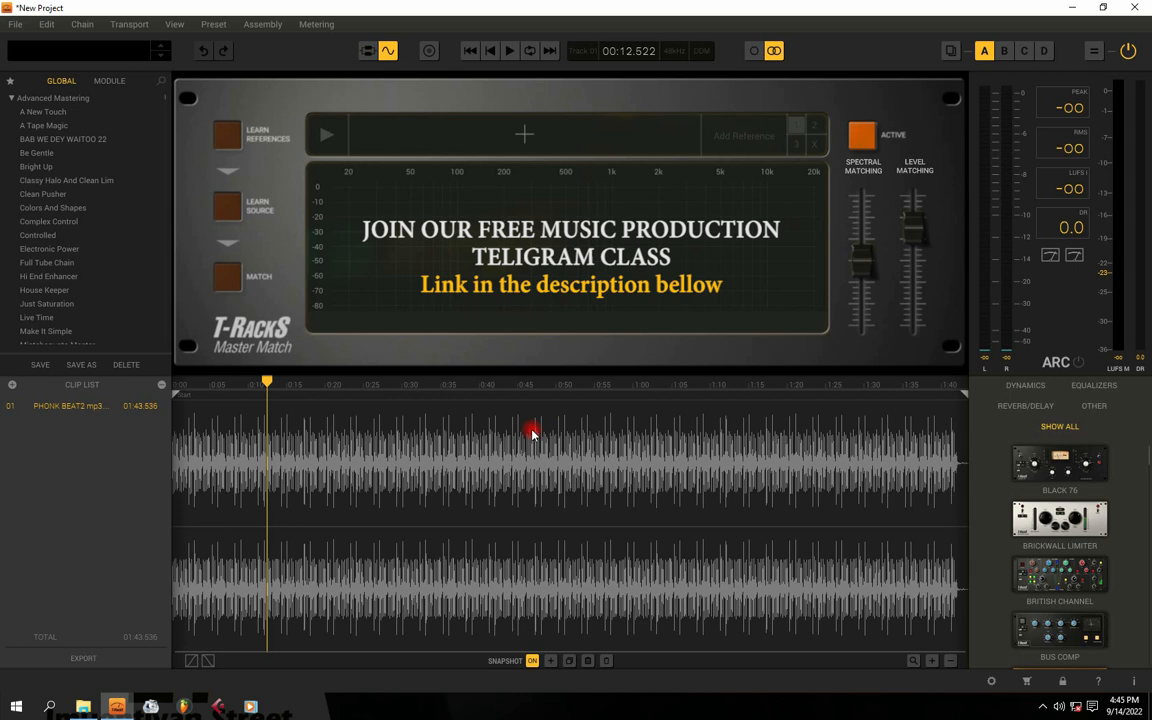
# Play the opening of the PHONK BEAT2 clip and examine its waveform peaks at closer zoom levels
pyautogui.press('space')
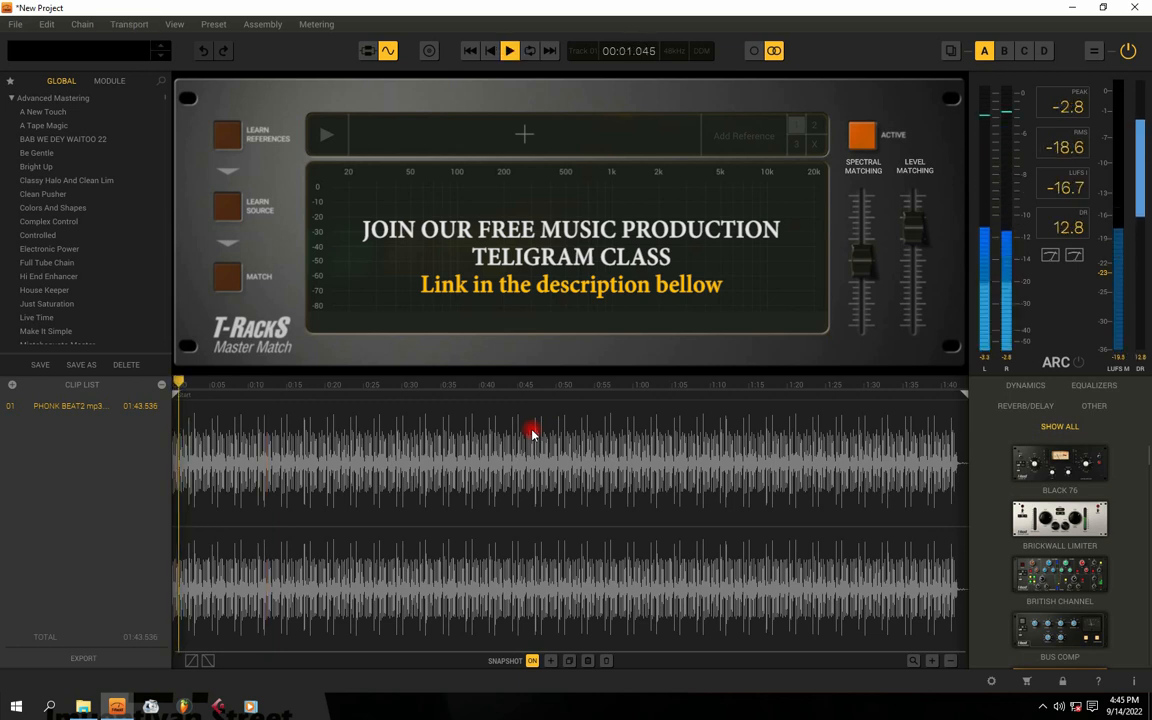
pyautogui.press('space')
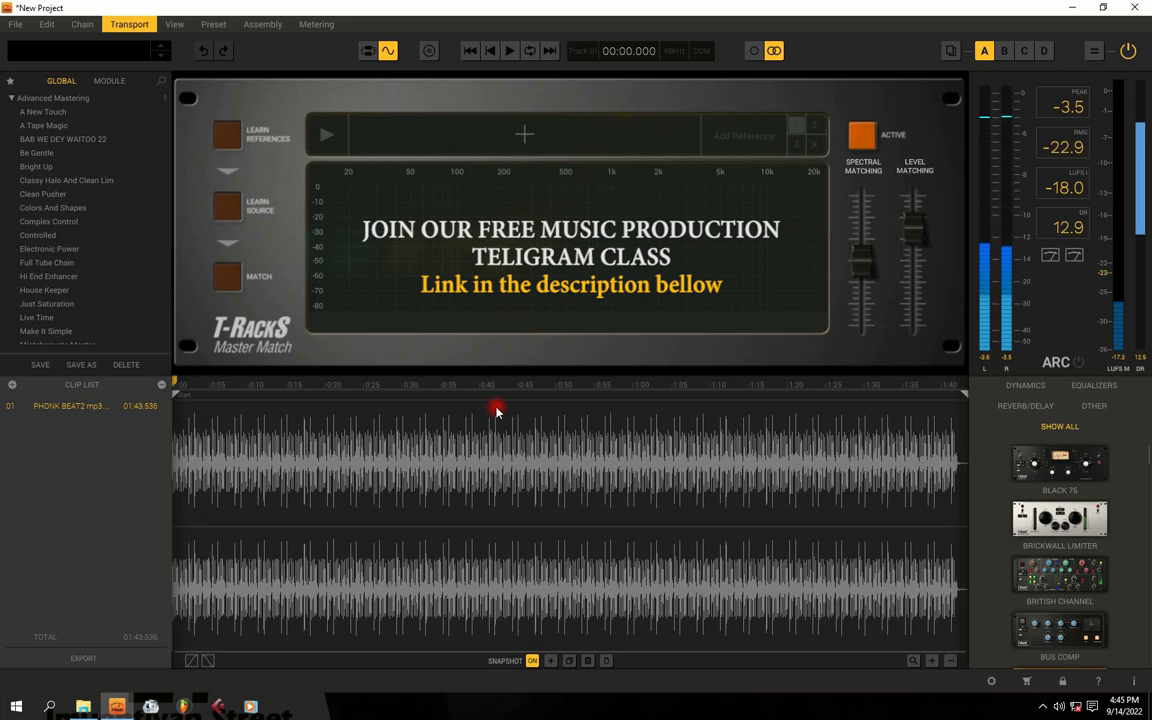
pyautogui.click(932, 660)
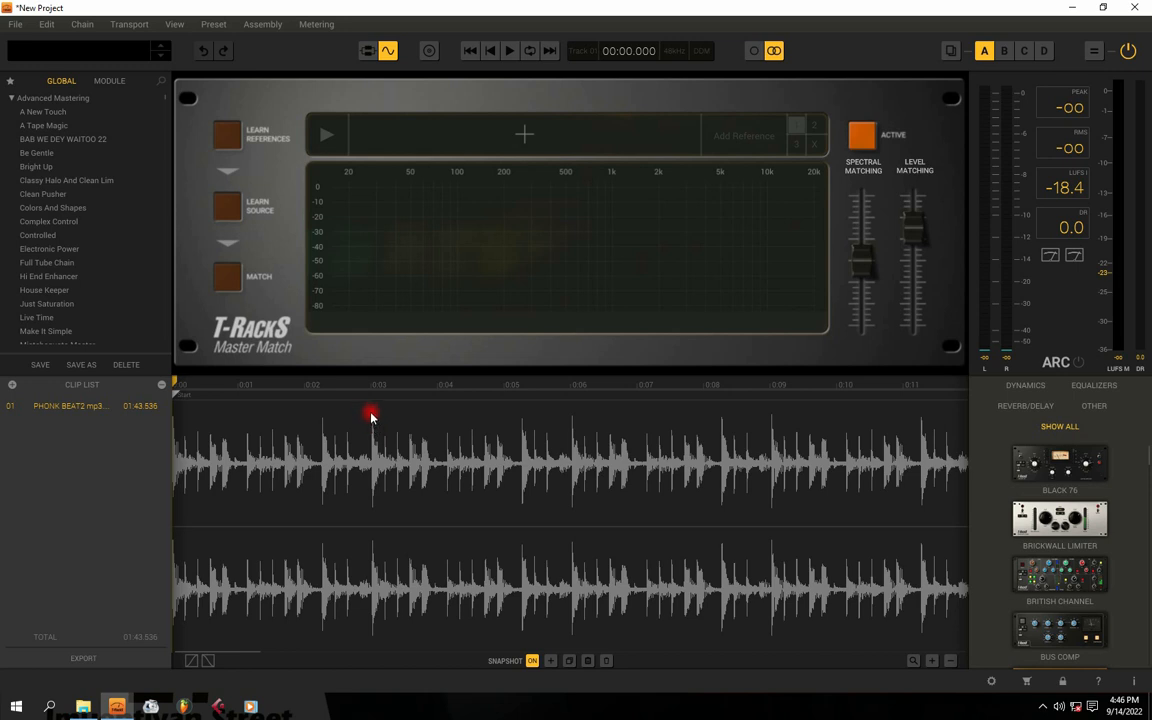
pyautogui.click(931, 660)
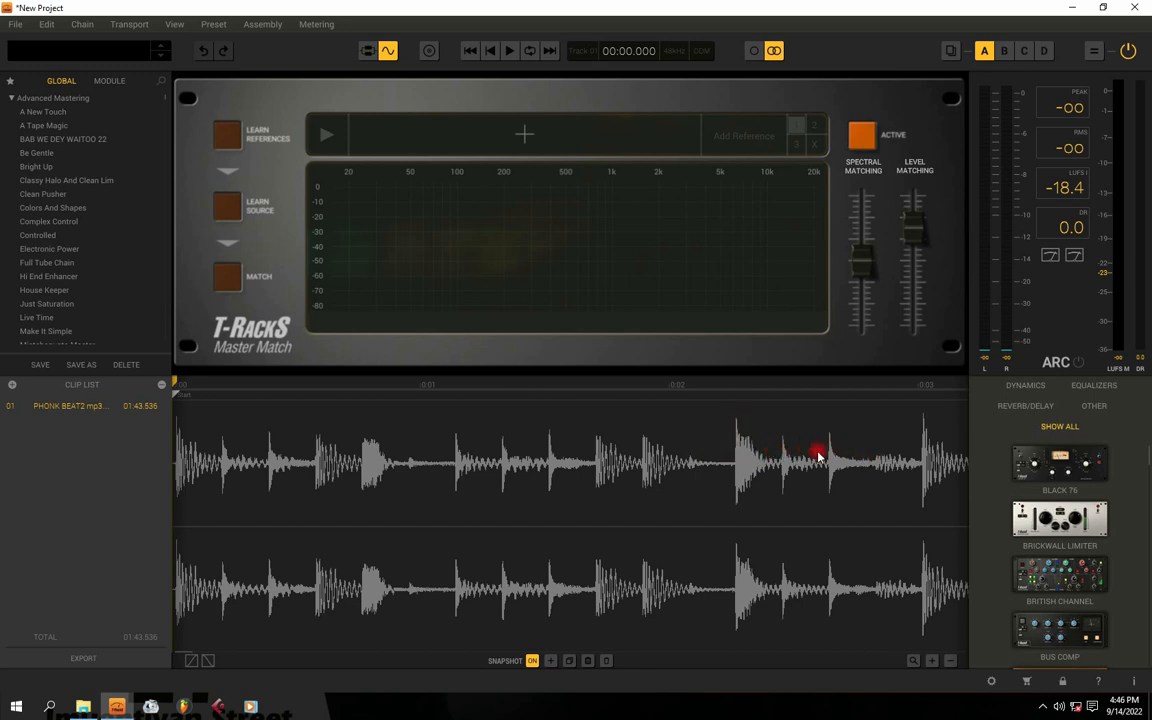
pyautogui.click(950, 660)
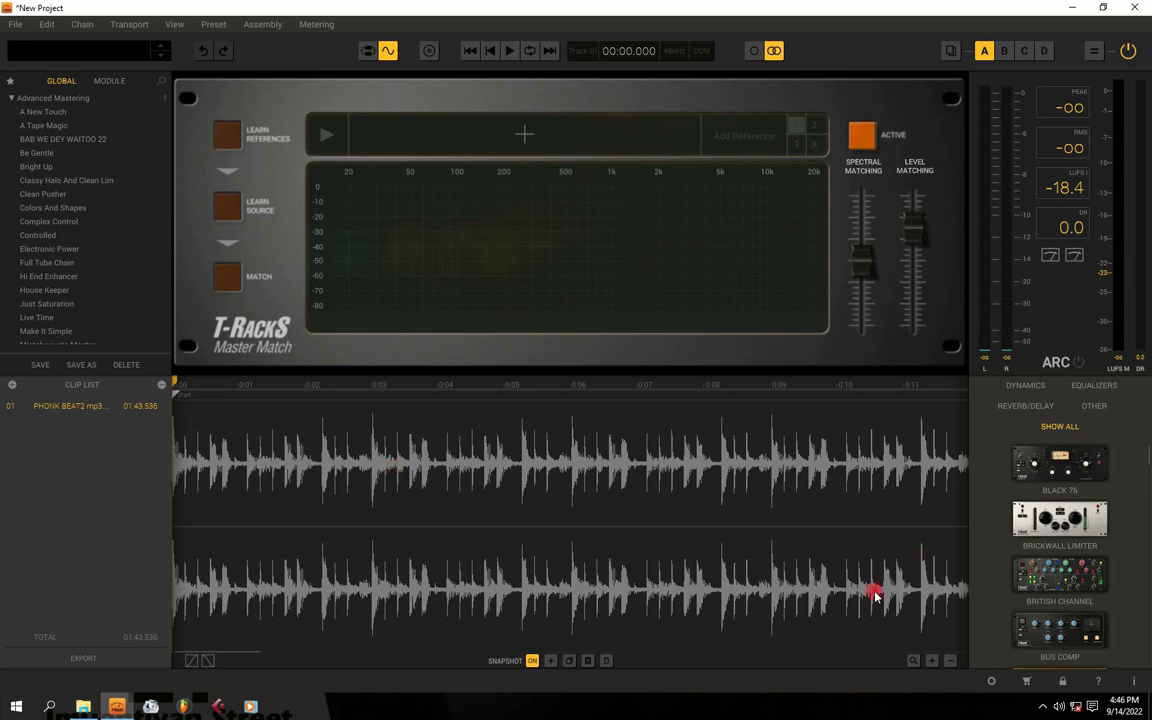
pyautogui.click(948, 661)
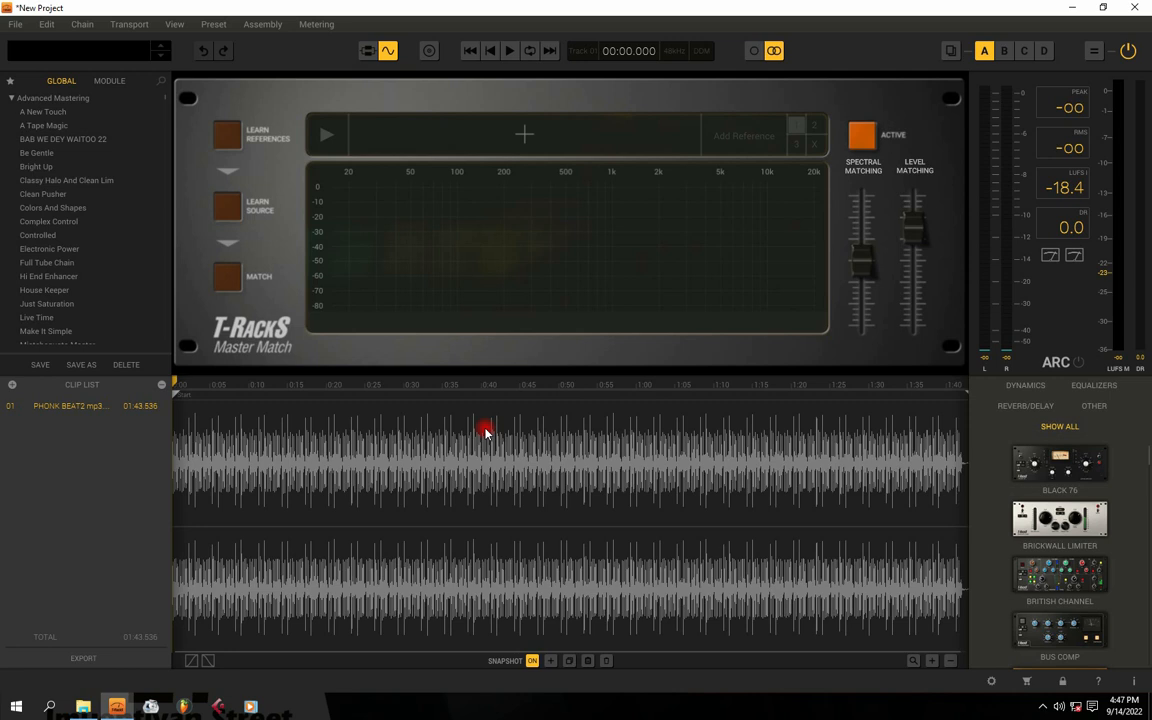
# Find Classic Comp among the dynamics modules and load it in place of Master Match
pyautogui.click(1029, 388)
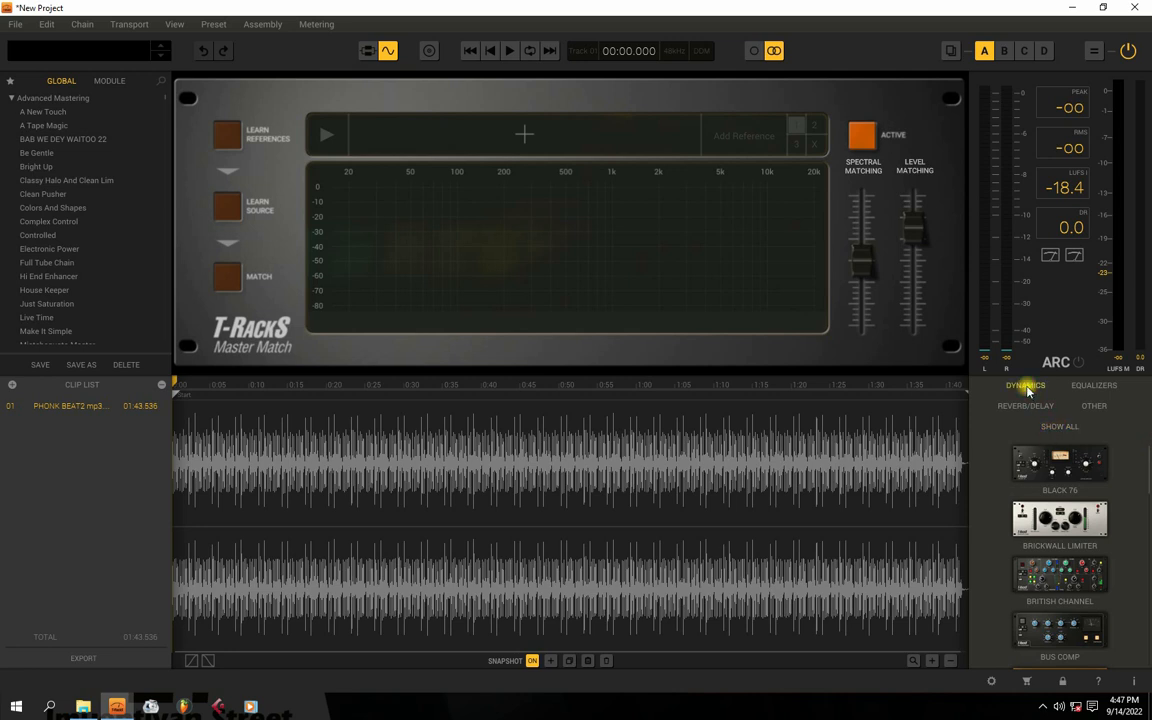
pyautogui.scroll(-2, 1026, 453)
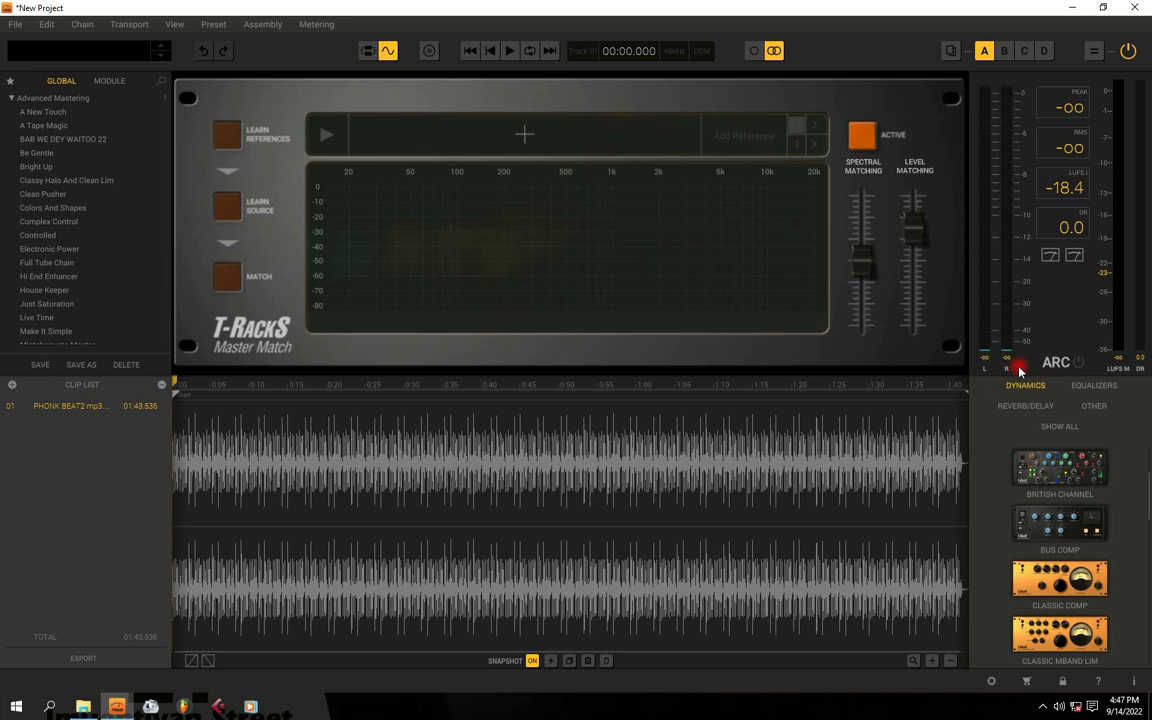
pyautogui.scroll(-12, 1049, 482)
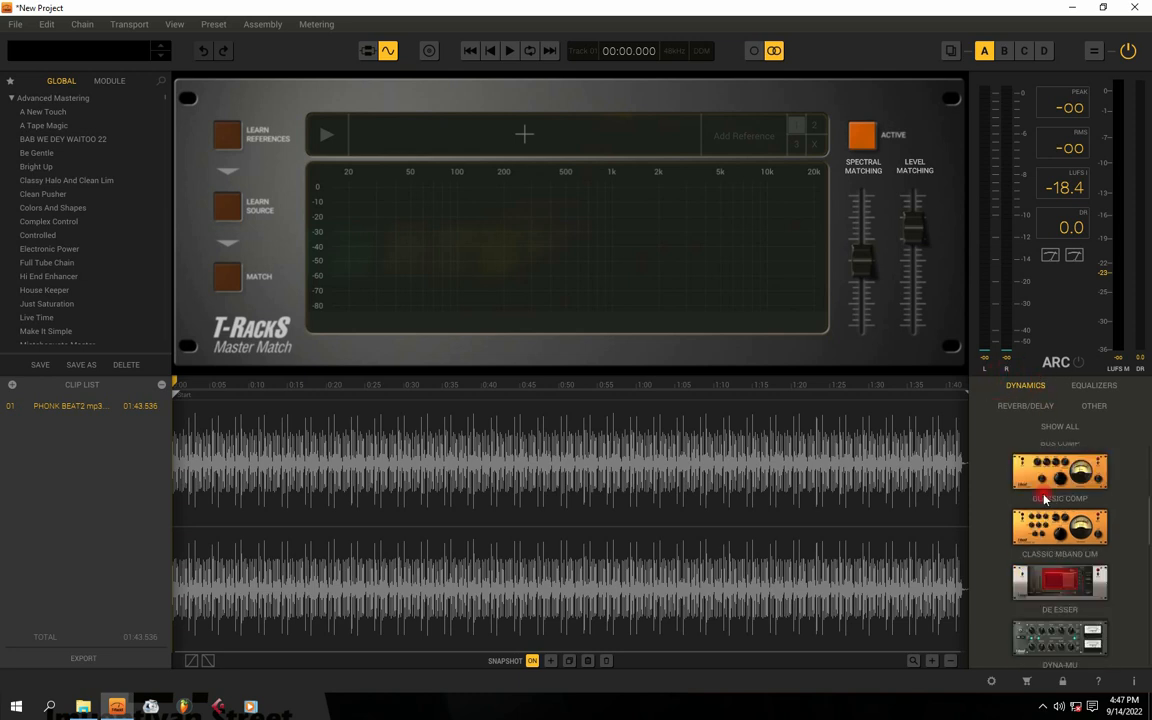
pyautogui.scroll(10, 1047, 518)
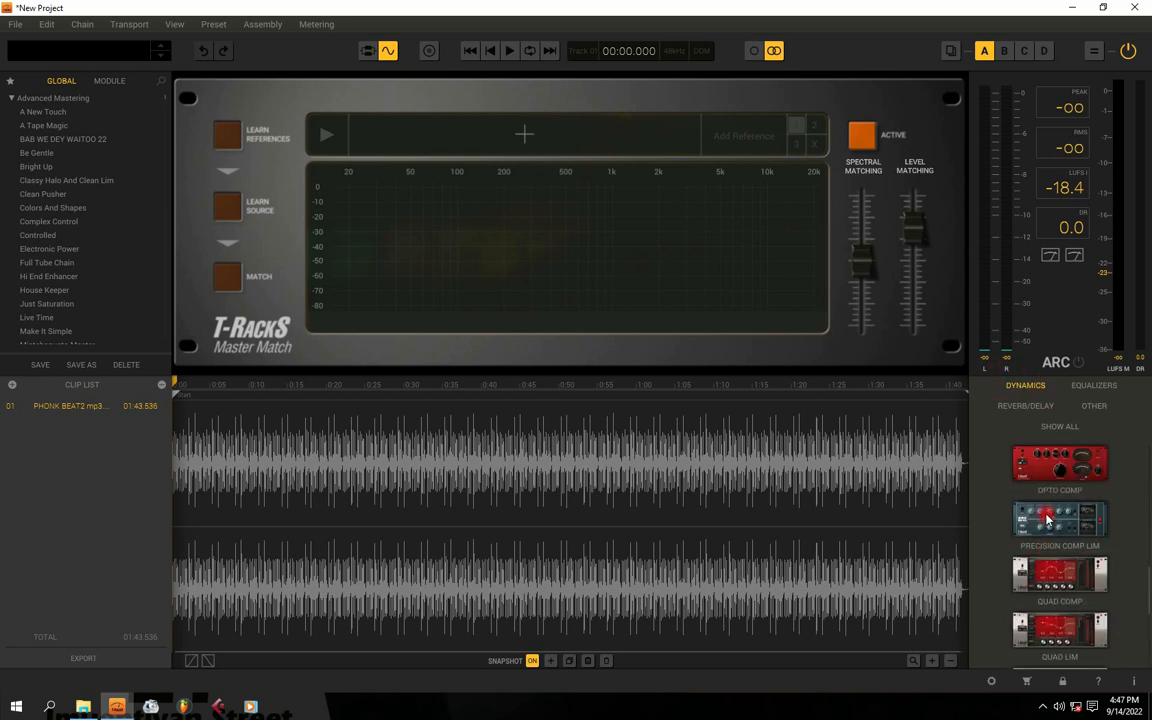
pyautogui.scroll(2, 1047, 518)
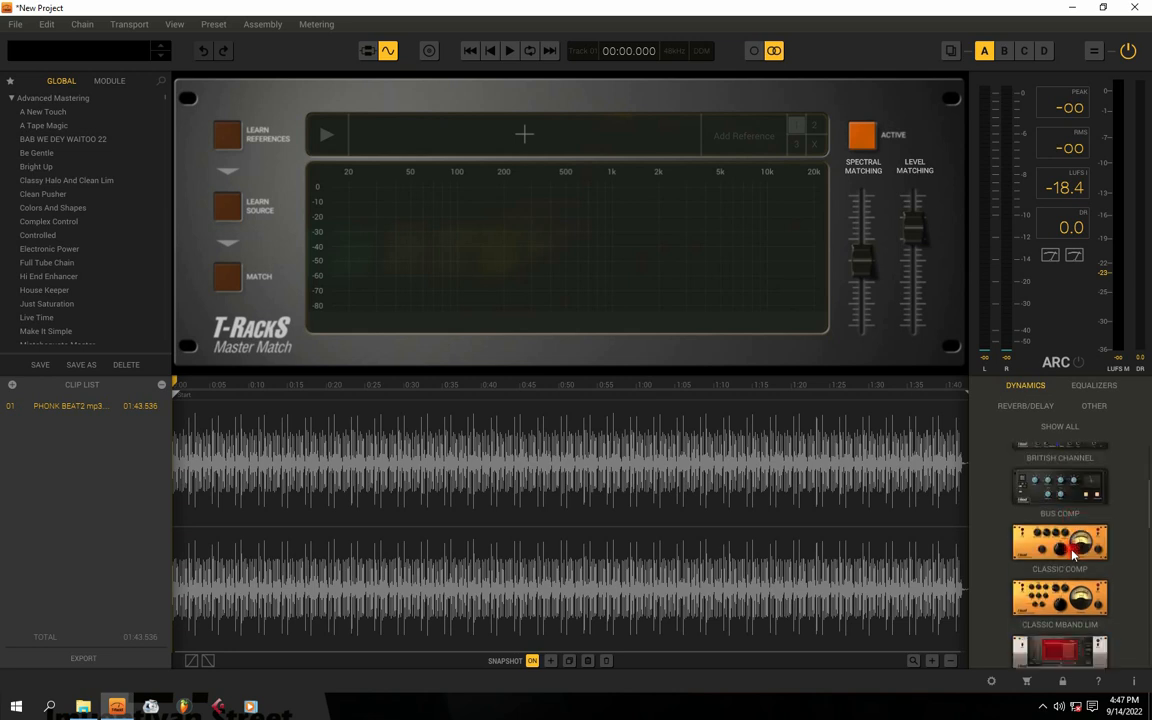
pyautogui.moveTo(1060, 541); pyautogui.dragTo(480, 522)
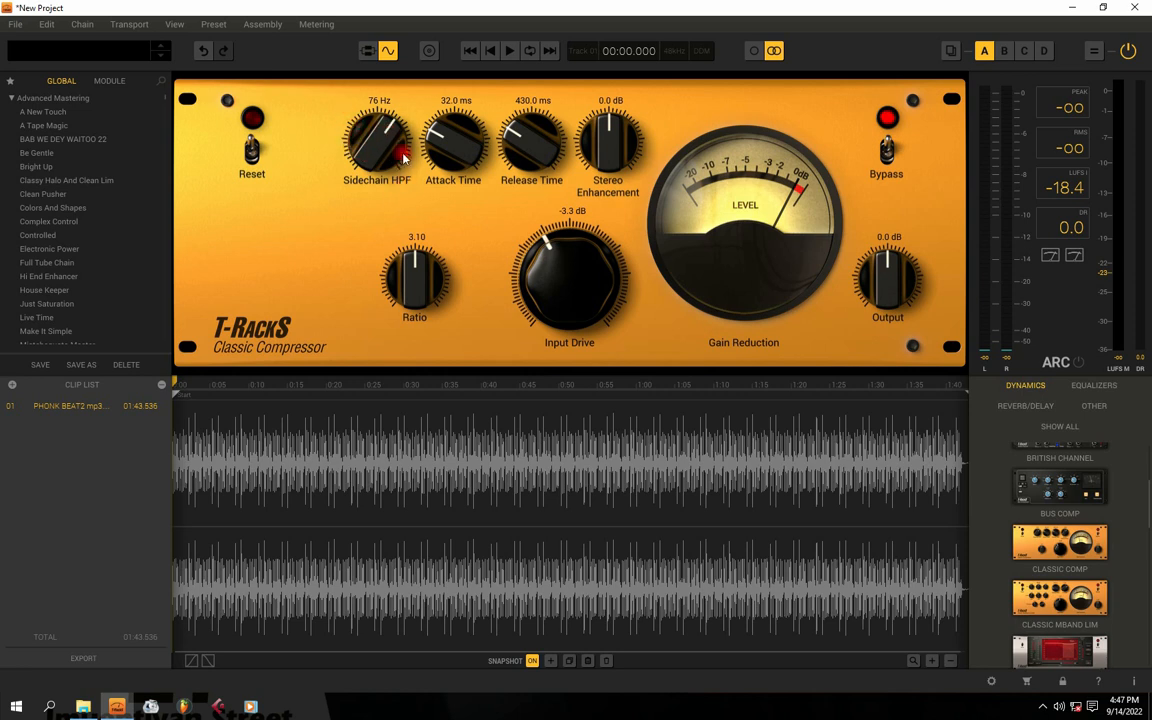
# Set the compressor's Sidechain HPF to 74 Hz, Attack Time to 25.3 ms, Release Time to 269.6 ms and Stereo Enhancement to 2.0 dB
pyautogui.moveTo(376, 148); pyautogui.dragTo(443, 158)
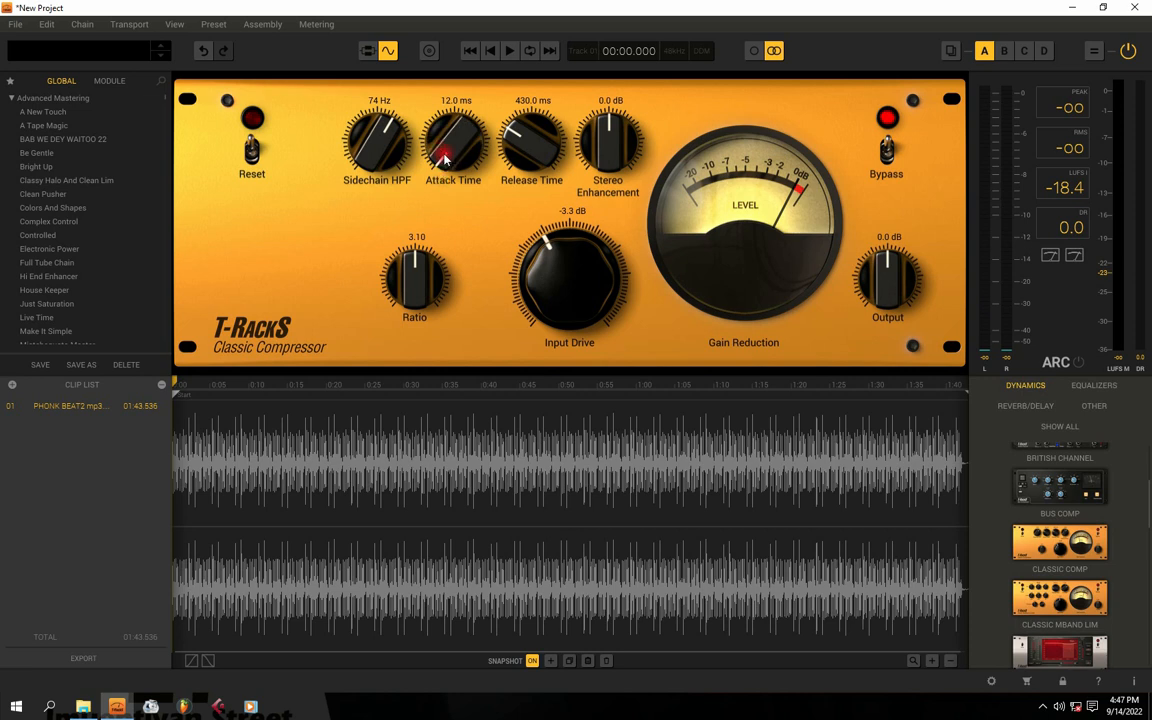
pyautogui.moveTo(445, 158); pyautogui.dragTo(436, 114)
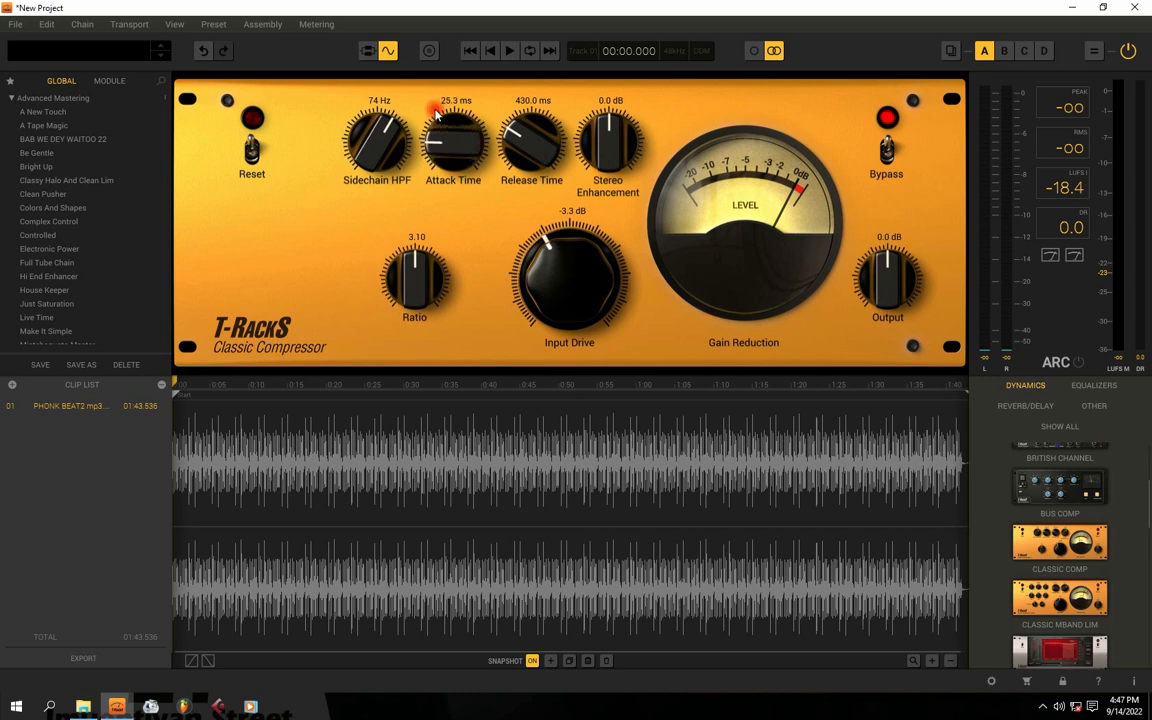
pyautogui.moveTo(505, 135)
pyautogui.mouseDown()
pyautogui.moveTo(506, 160)
pyautogui.moveTo(513, 134)
pyautogui.moveTo(517, 150)
pyautogui.moveTo(508, 124)
pyautogui.moveTo(520, 140)
pyautogui.mouseUp()
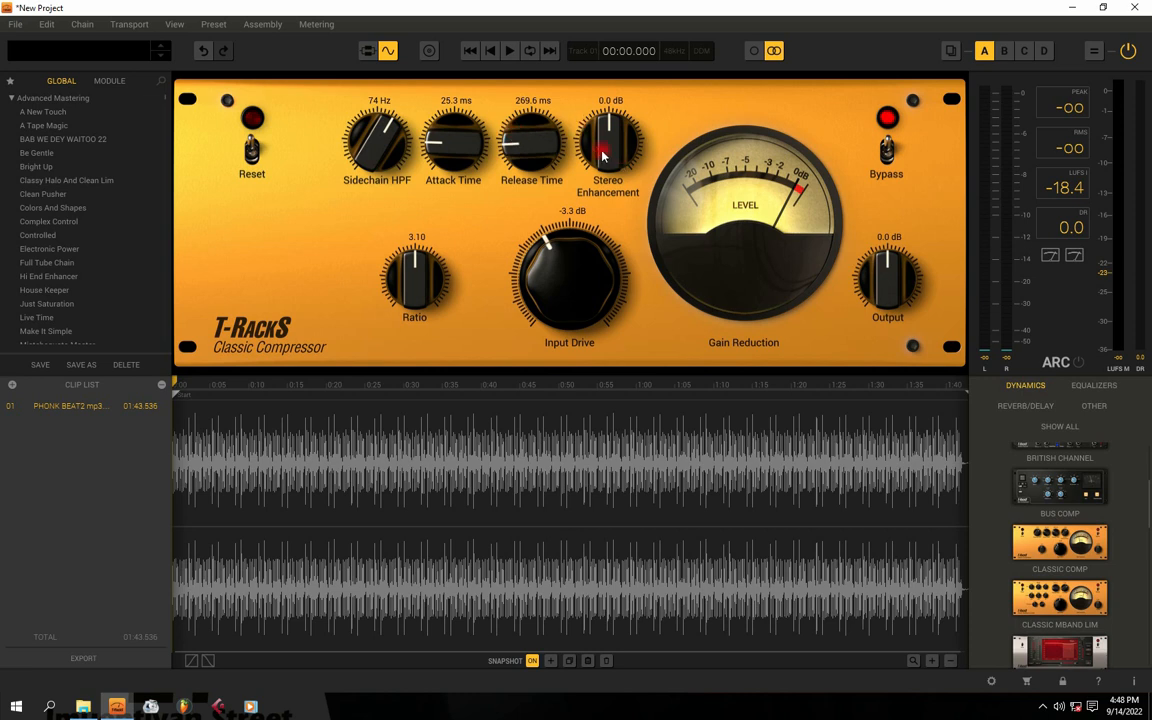
pyautogui.moveTo(606, 135); pyautogui.dragTo(592, 95)
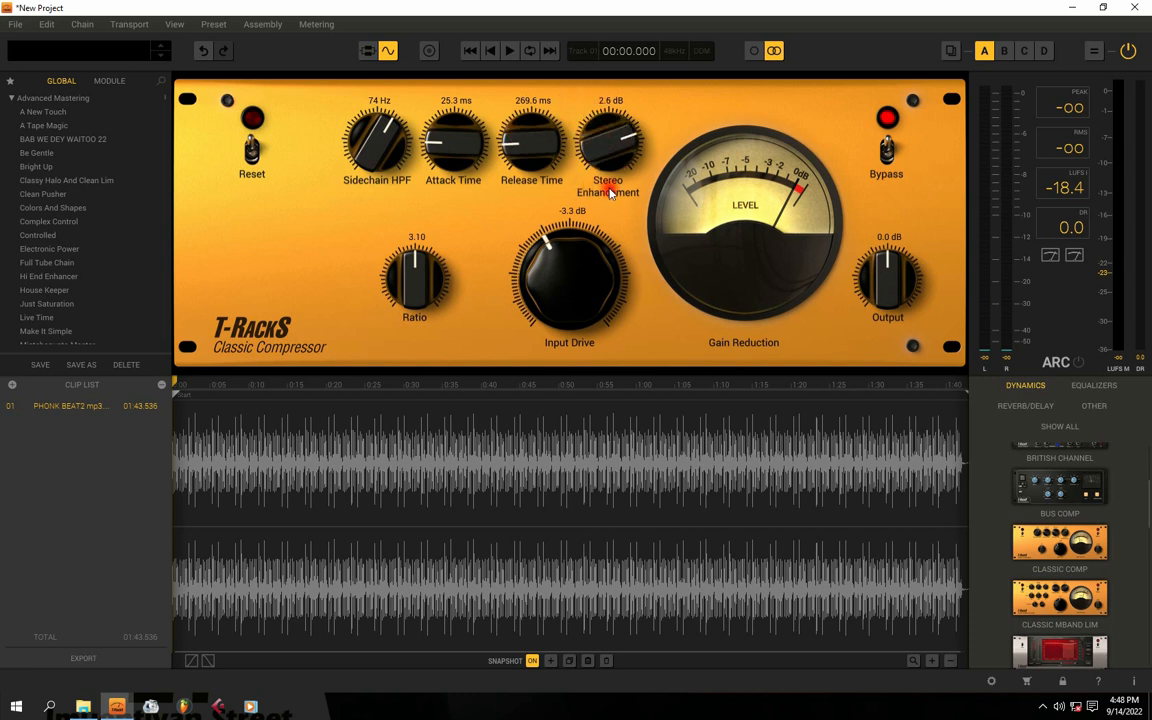
pyautogui.moveTo(604, 149); pyautogui.dragTo(610, 163)
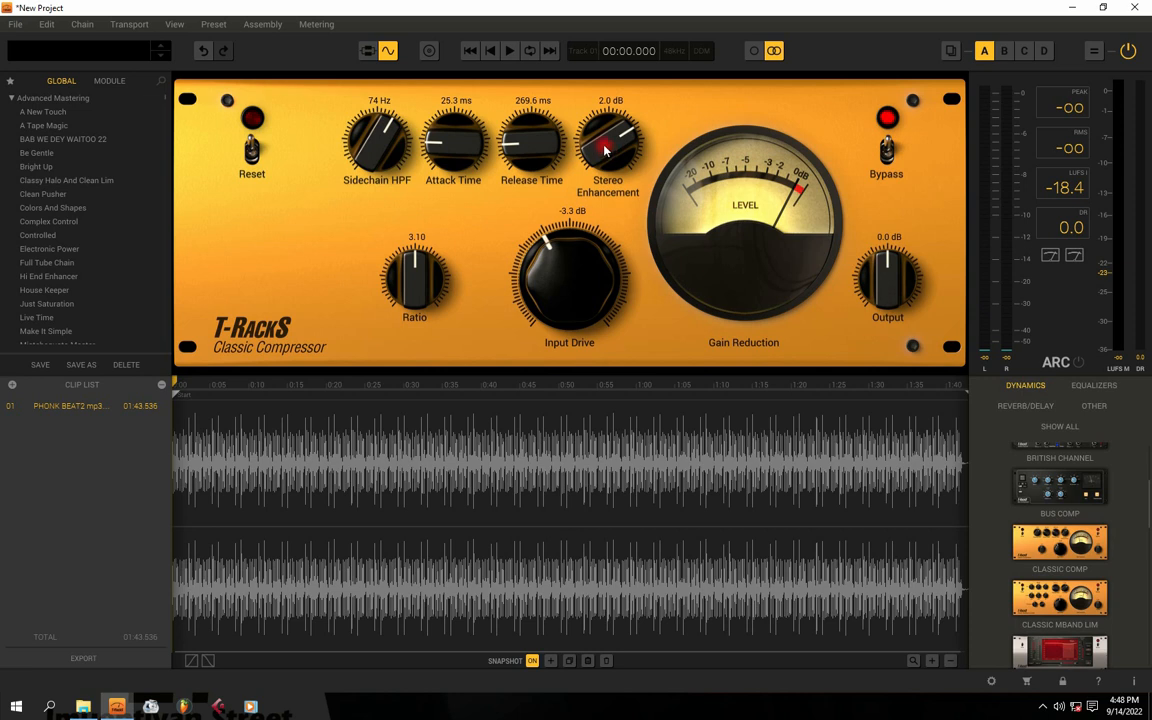
# Set the compressor's Ratio to 3.05, Input Drive to 5.9 dB and Output to -10.0 dB, and start playback
pyautogui.moveTo(429, 275)
pyautogui.mouseDown()
pyautogui.moveTo(409, 298)
pyautogui.moveTo(422, 267)
pyautogui.mouseUp()
pyautogui.moveTo(578, 283)
pyautogui.mouseDown()
pyautogui.moveTo(576, 294)
pyautogui.moveTo(576, 239)
pyautogui.moveTo(580, 278)
pyautogui.moveTo(581, 262)
pyautogui.mouseUp()
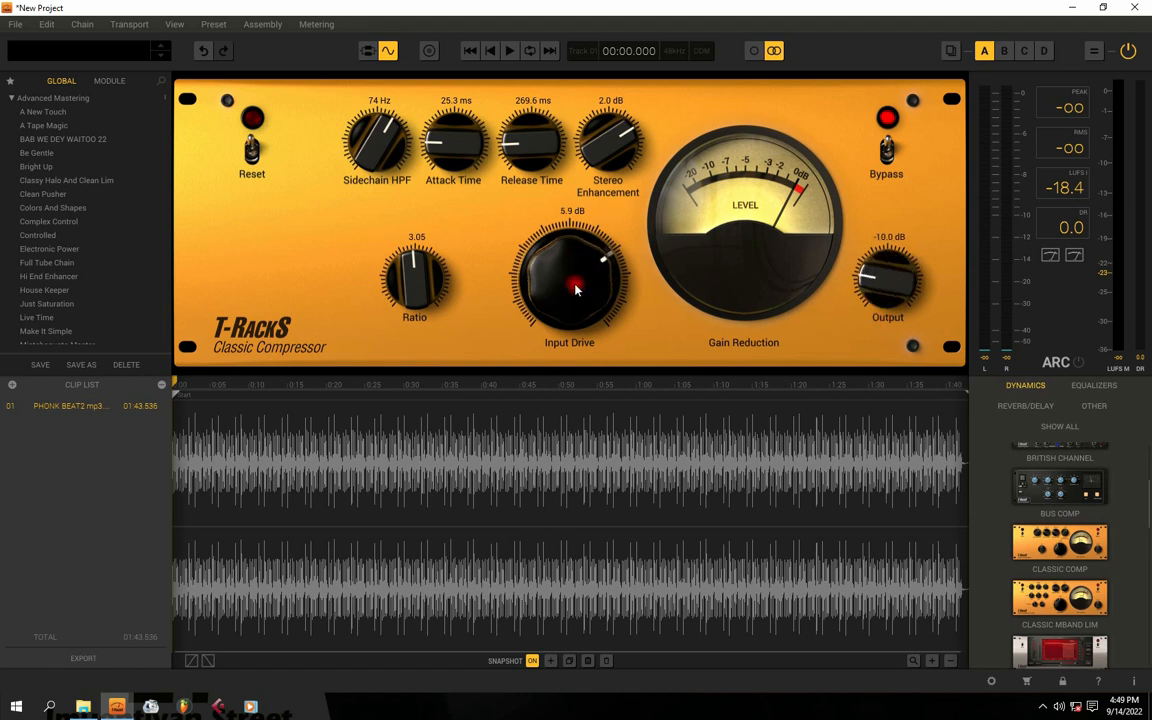
pyautogui.press('space')
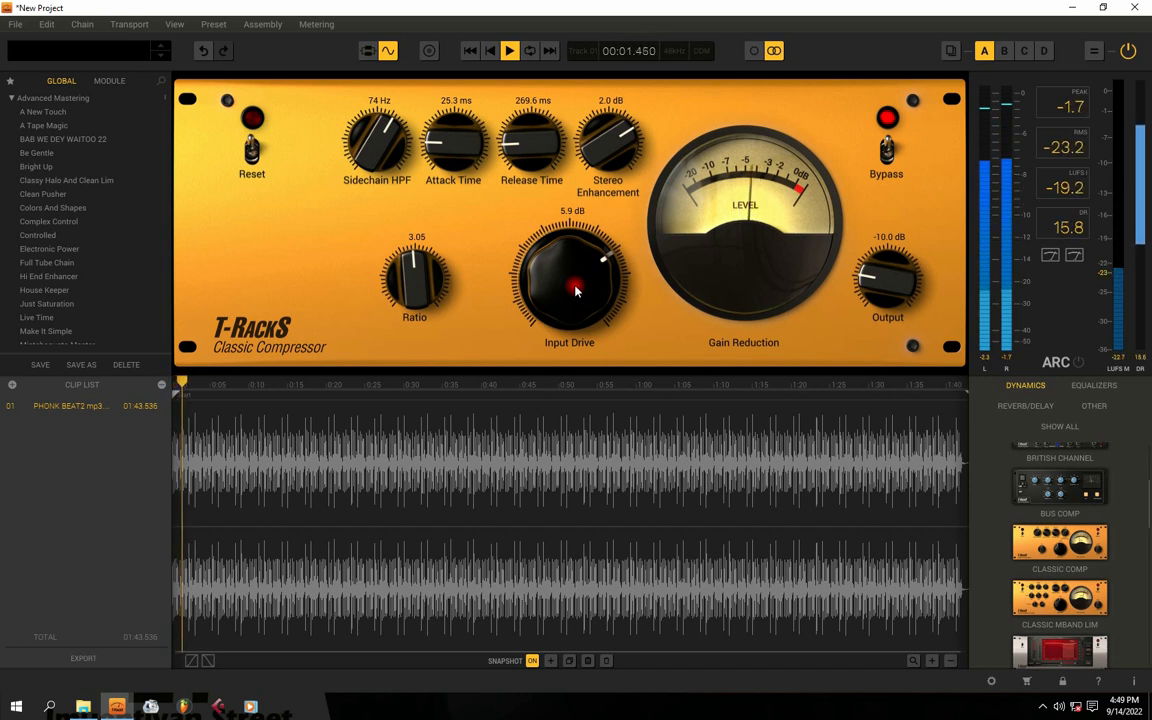
# Stop playback and set the compressor's Input Drive to -0.9 dB, Output to -10.1 dB and Ratio to 2.89
pyautogui.doubleClick(627, 303)
pyautogui.click(878, 287)
pyautogui.press('space')
pyautogui.moveTo(584, 283); pyautogui.dragTo(573, 291)
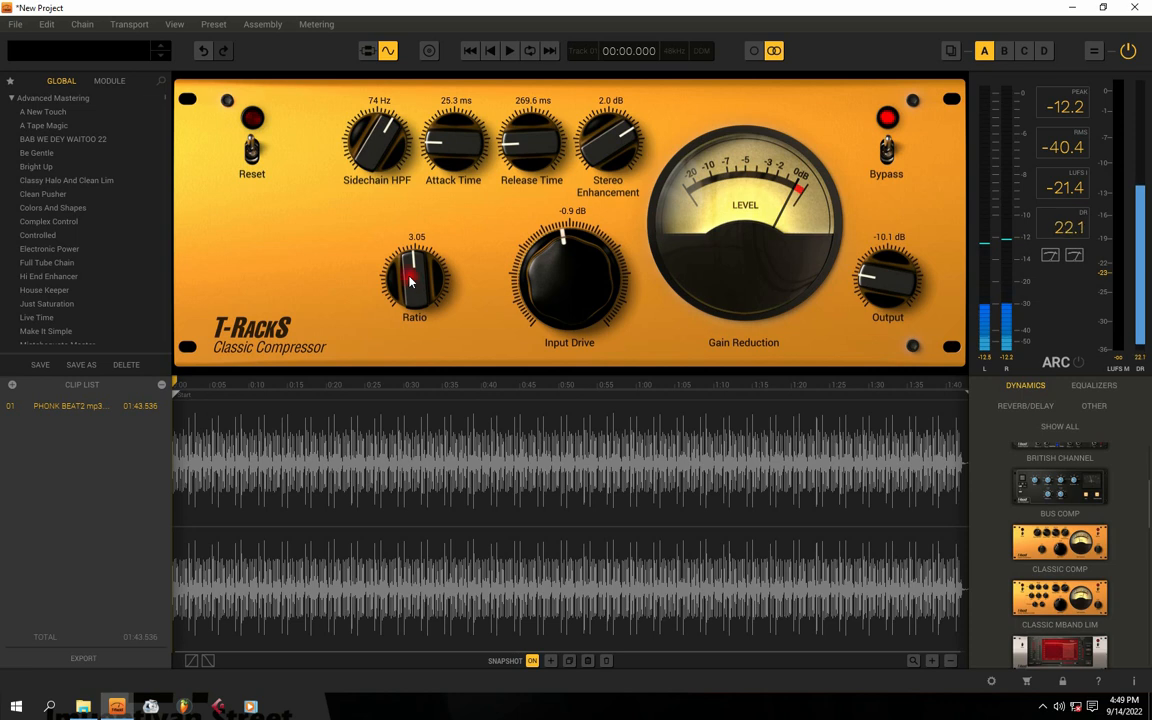
pyautogui.moveTo(409, 282); pyautogui.dragTo(411, 292)
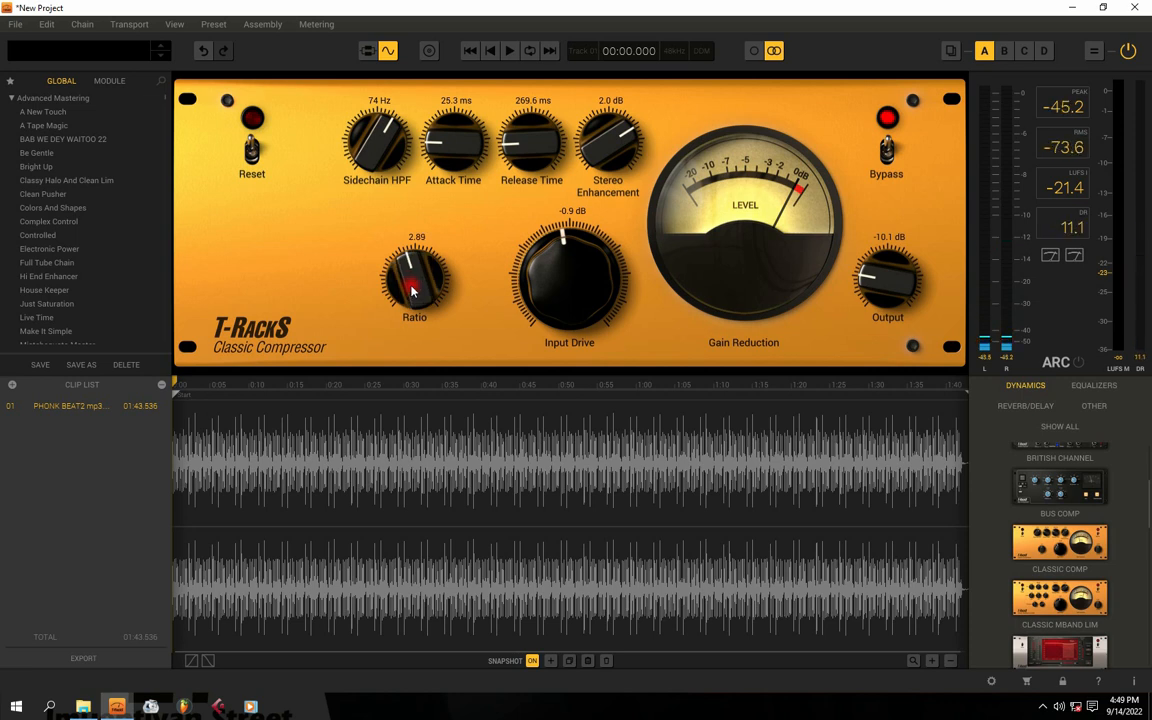
pyautogui.click(1045, 706)
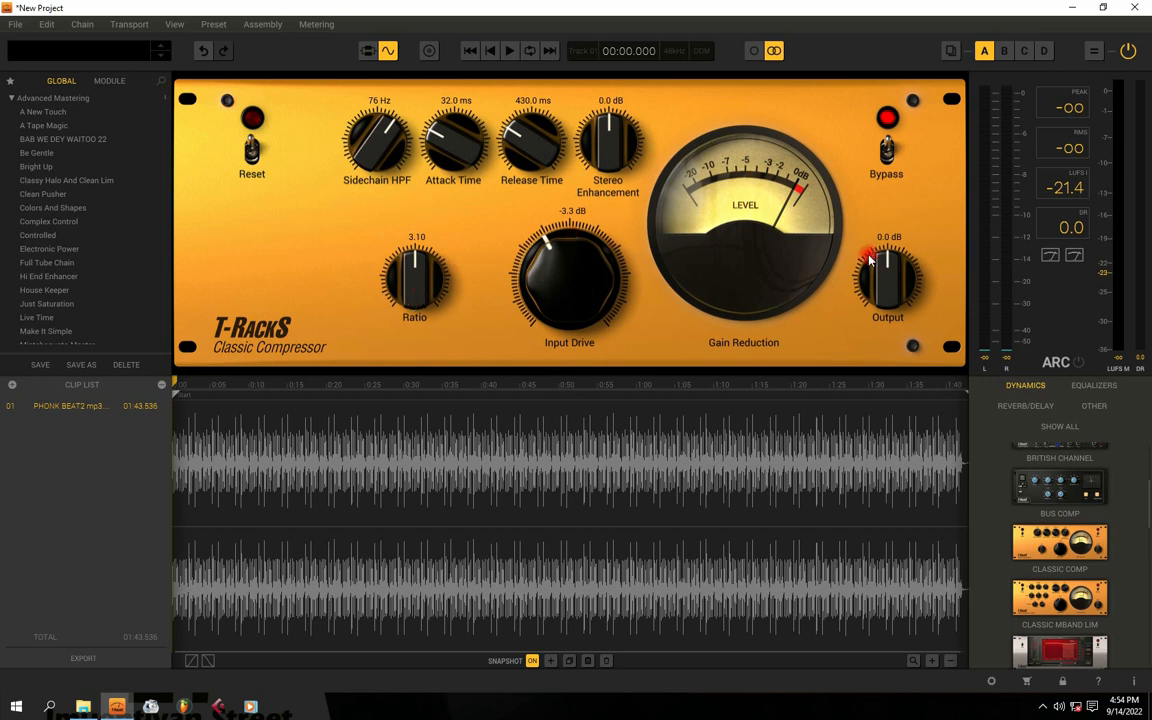
# Lower the compressor's Output to -4.3 dB and play the track's opening repeatedly to check the gain reduction
pyautogui.moveTo(883, 268); pyautogui.dragTo(896, 286)
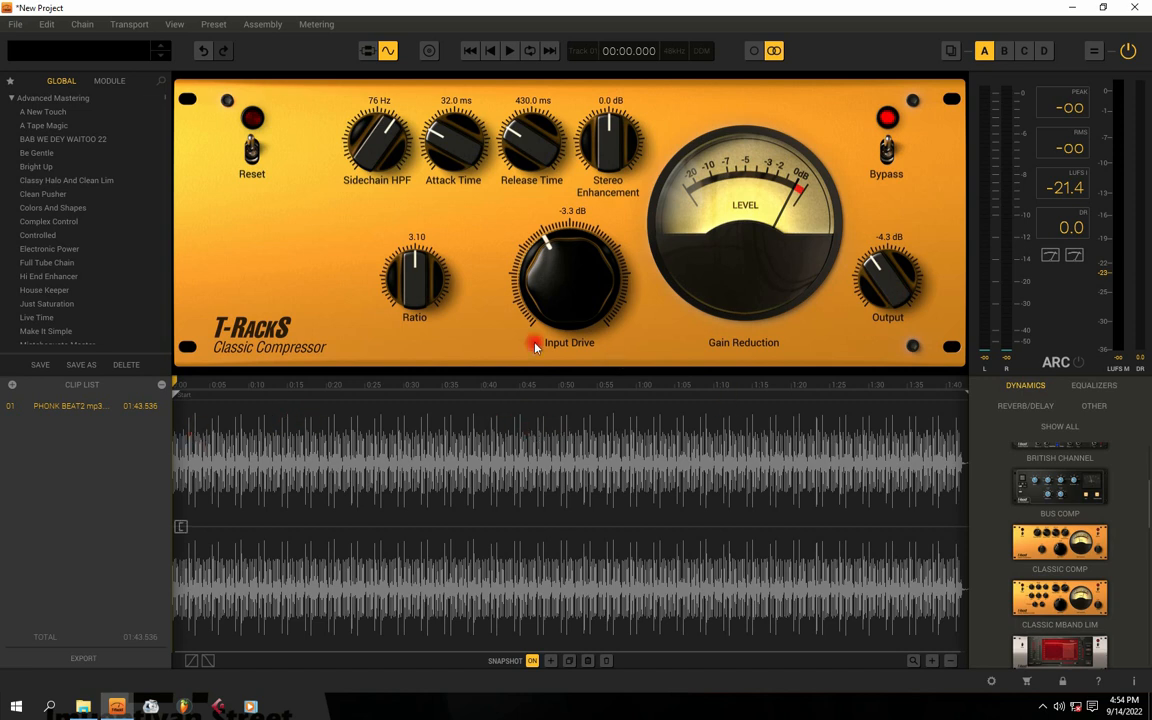
pyautogui.press('space')
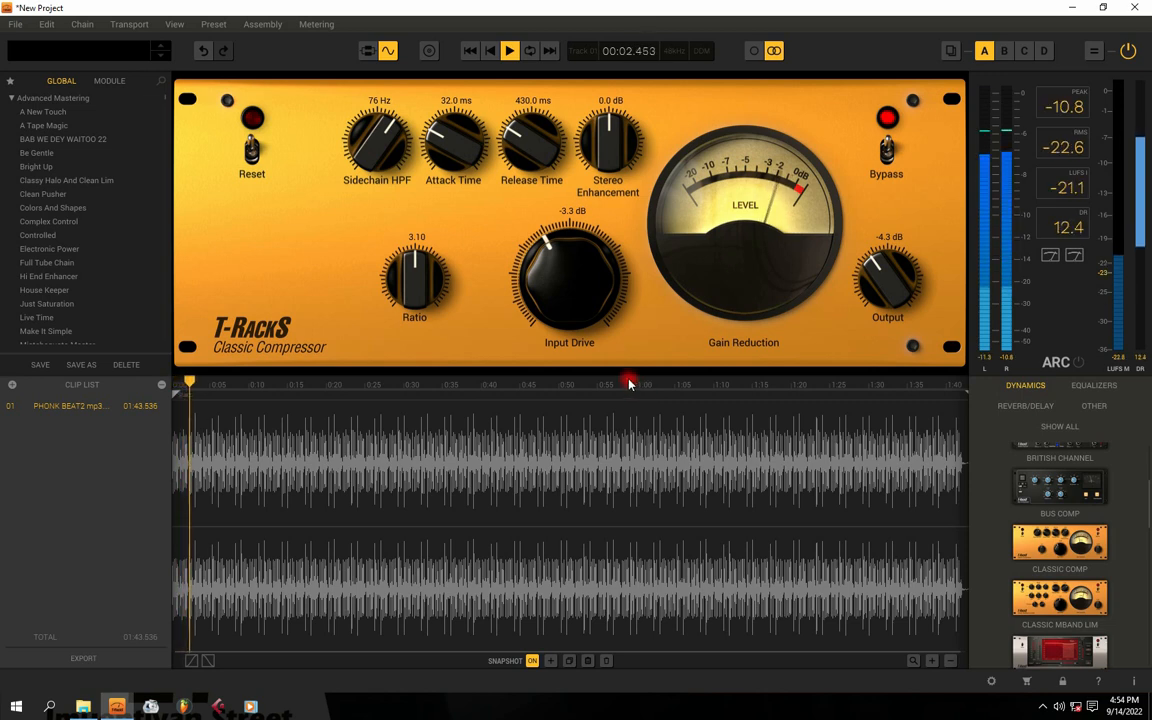
pyautogui.press('space')
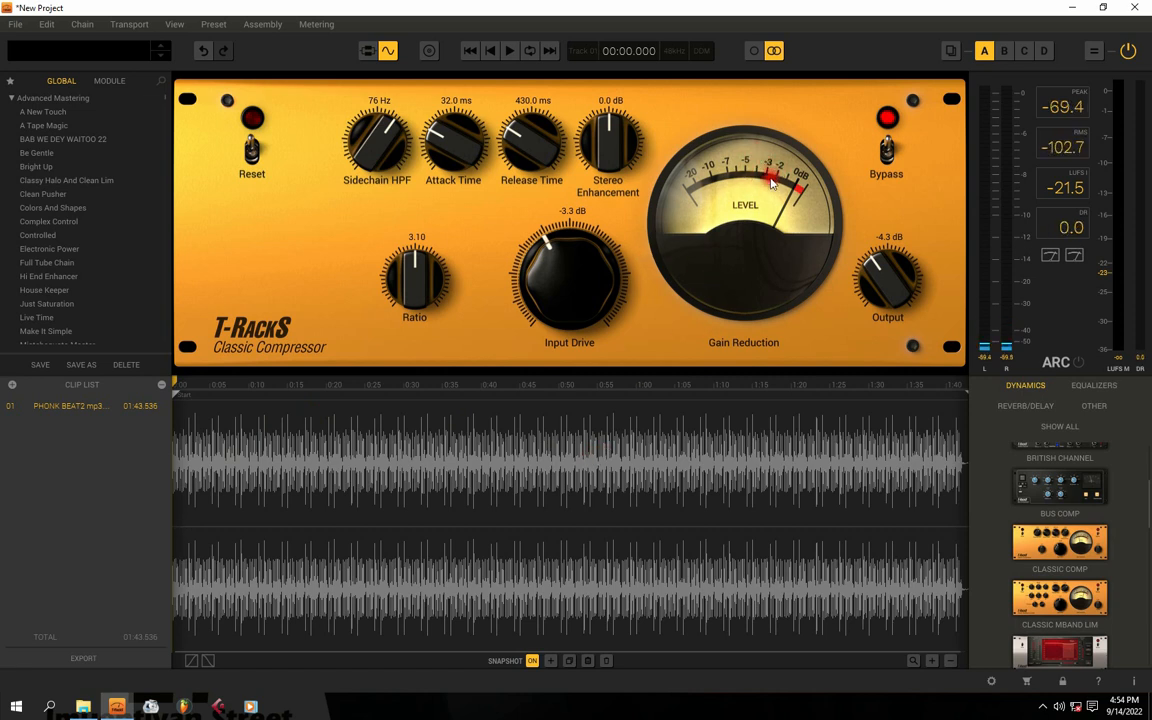
pyautogui.press('space')
pyautogui.press('space')
pyautogui.press('space')
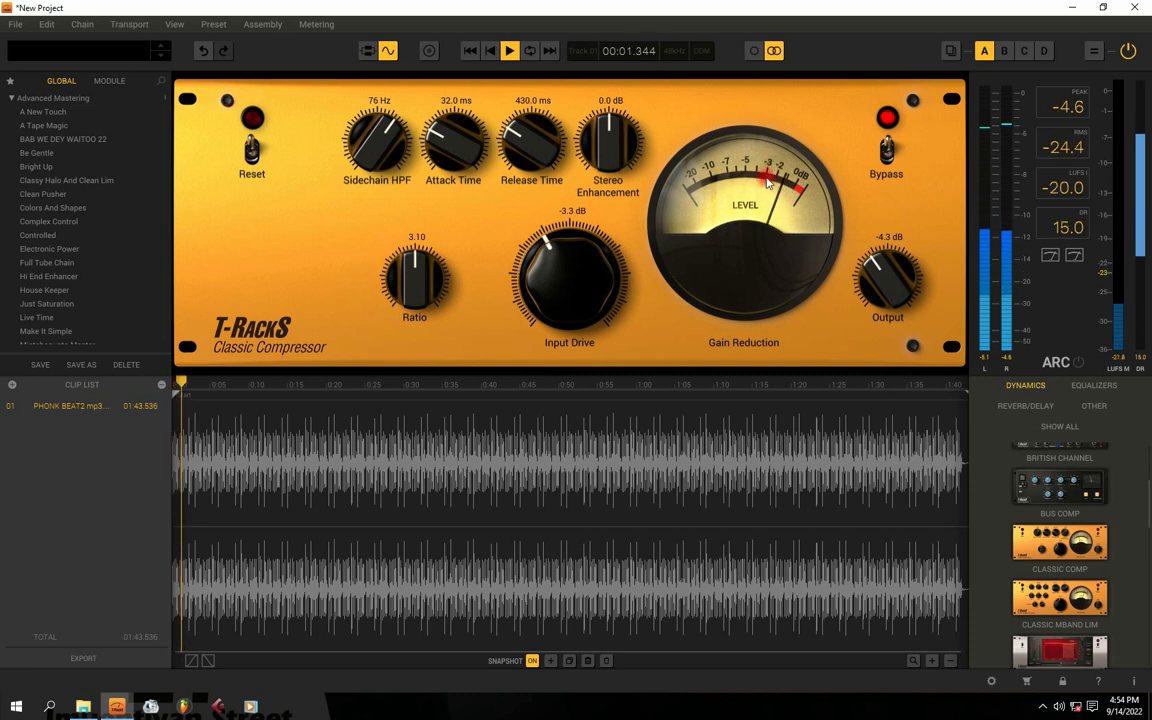
pyautogui.press('space')
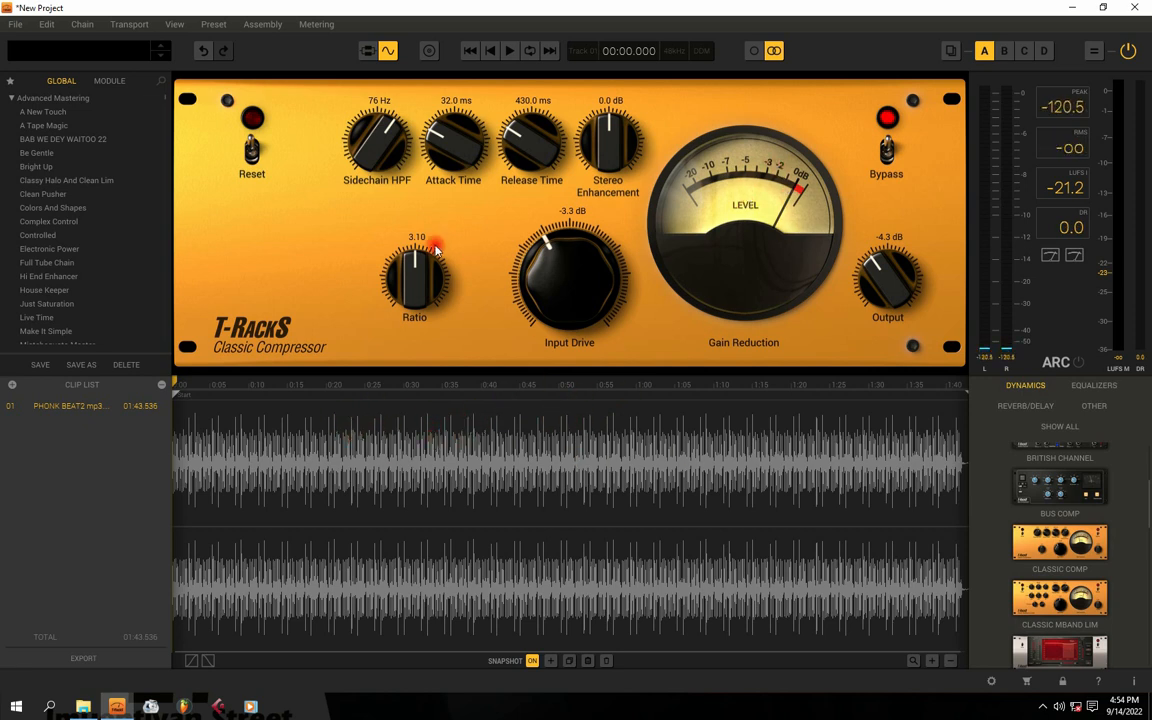
# Set the compressor's Ratio to 3.50 and Output to -7.8 dB while auditioning the track
pyautogui.moveTo(417, 265); pyautogui.dragTo(412, 292)
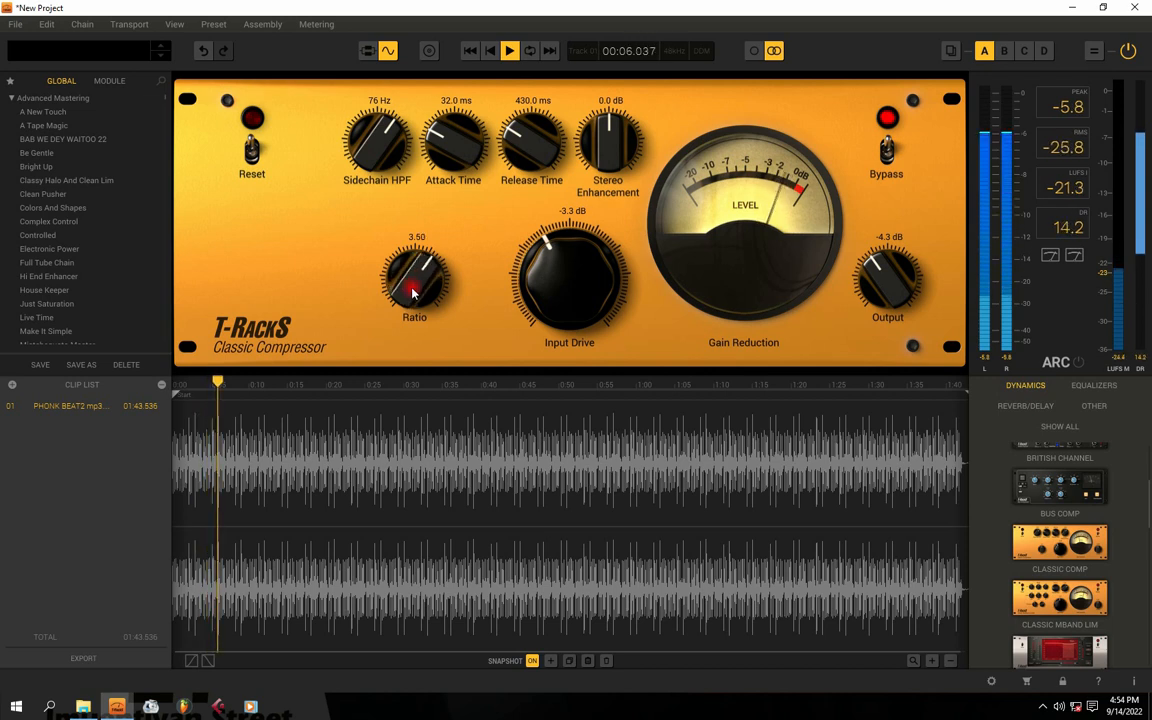
pyautogui.moveTo(882, 277); pyautogui.dragTo(884, 300)
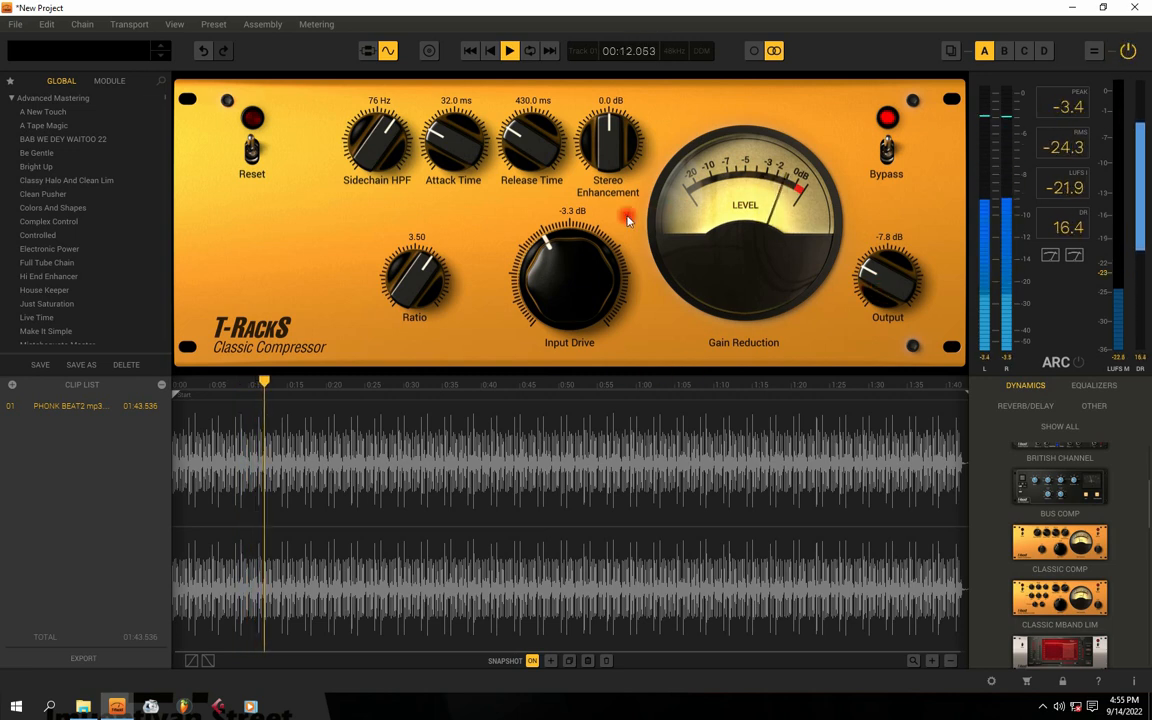
pyautogui.press('space')
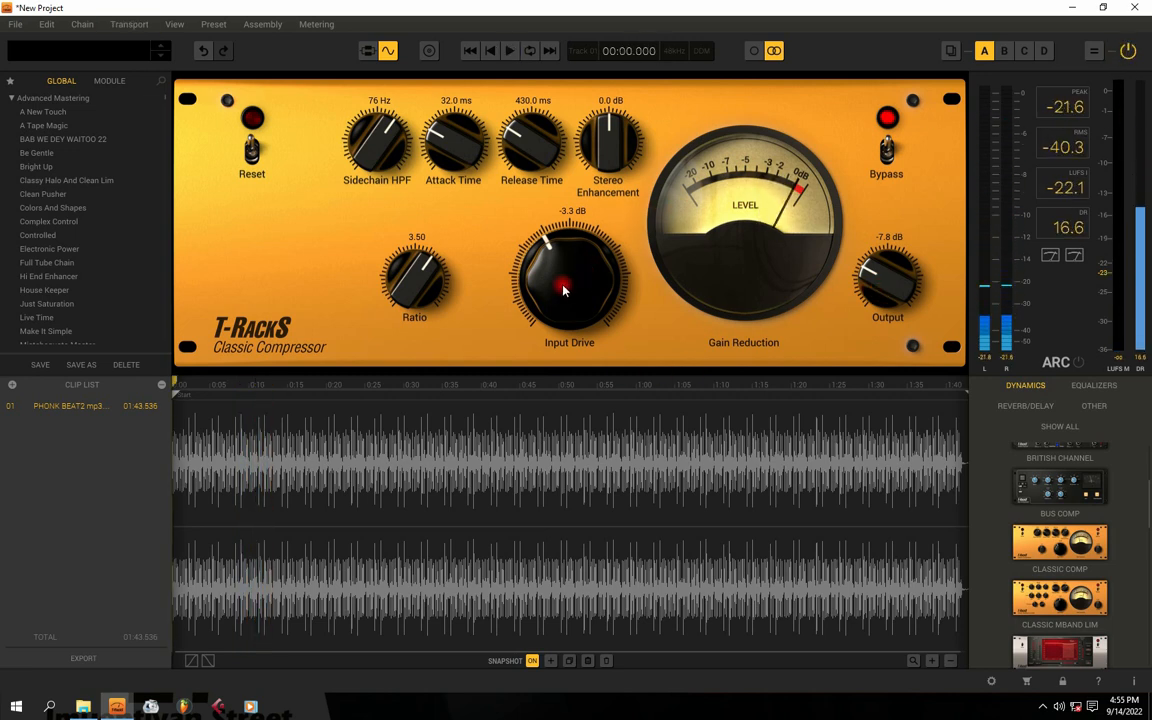
# Set the compressor's Input Drive to 0.3 dB and Sidechain HPF to 67 Hz while auditioning the track
pyautogui.moveTo(563, 290); pyautogui.dragTo(561, 283)
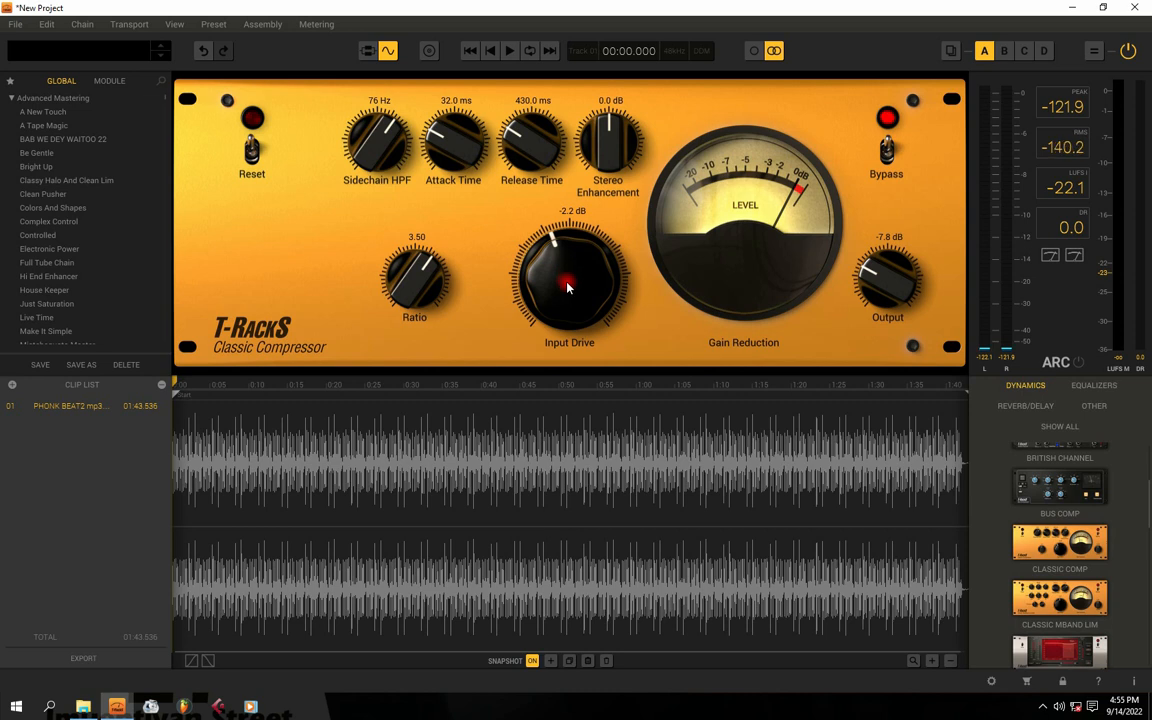
pyautogui.press('space')
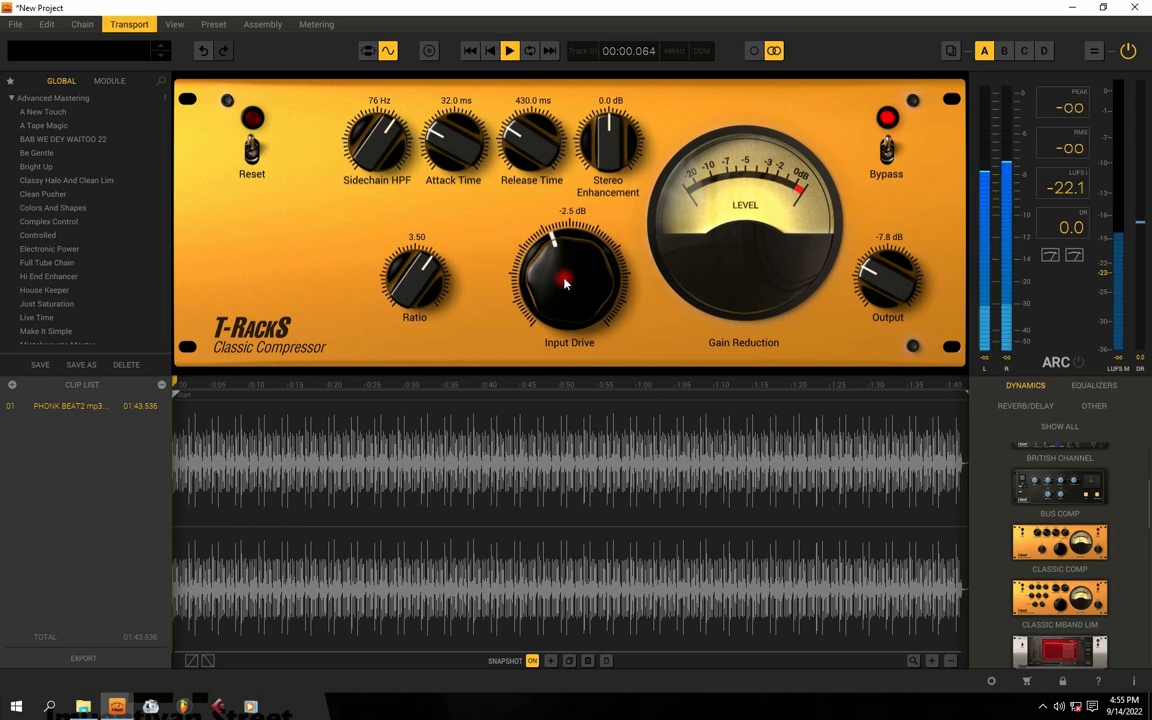
pyautogui.moveTo(567, 291); pyautogui.dragTo(565, 258)
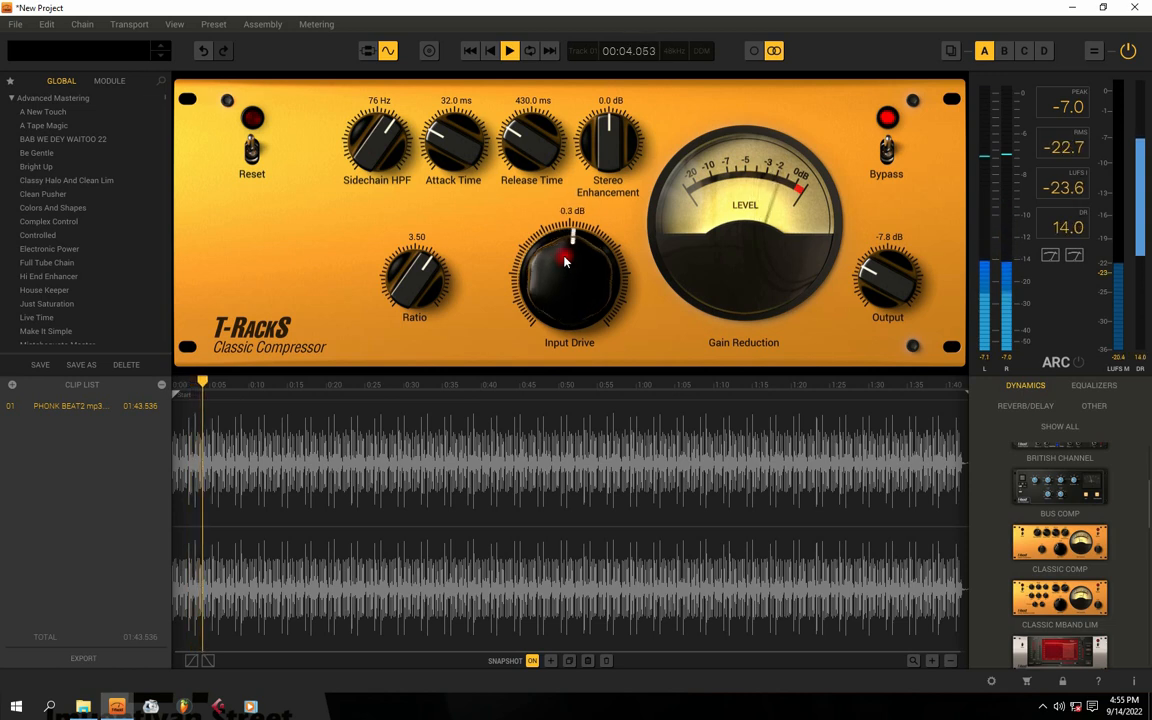
pyautogui.moveTo(378, 150)
pyautogui.mouseDown()
pyautogui.moveTo(375, 101)
pyautogui.moveTo(395, 221)
pyautogui.moveTo(368, 154)
pyautogui.moveTo(381, 163)
pyautogui.moveTo(370, 140)
pyautogui.moveTo(391, 147)
pyautogui.mouseUp()
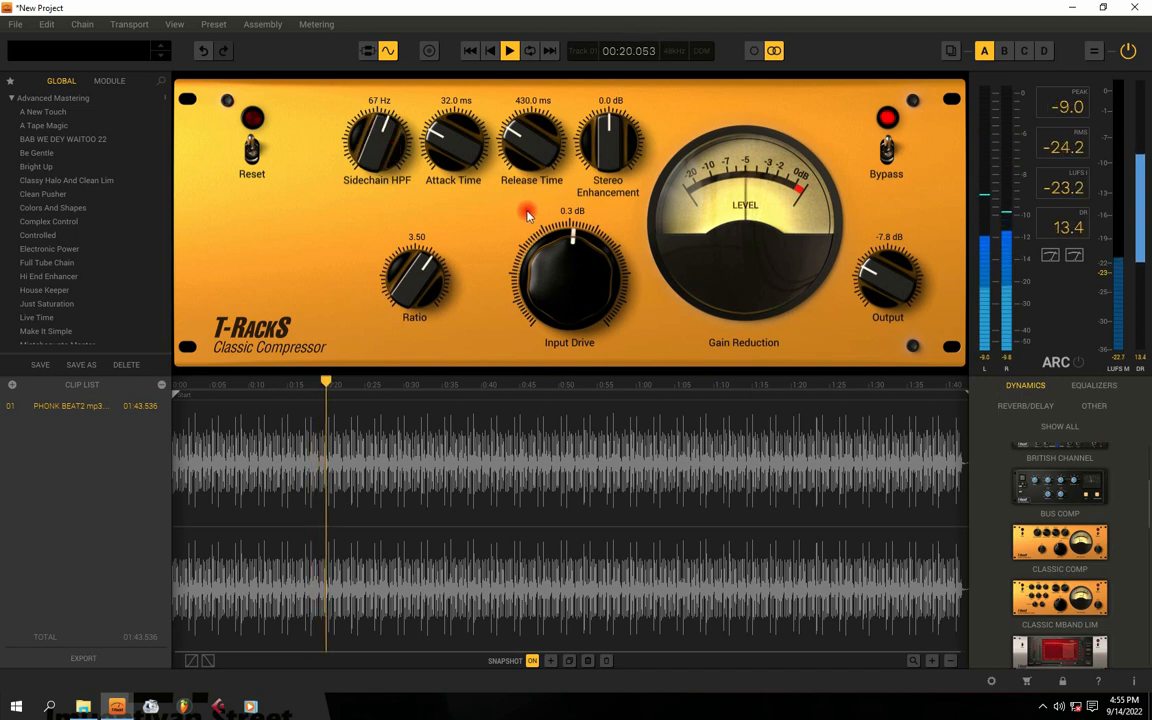
pyautogui.press('space')
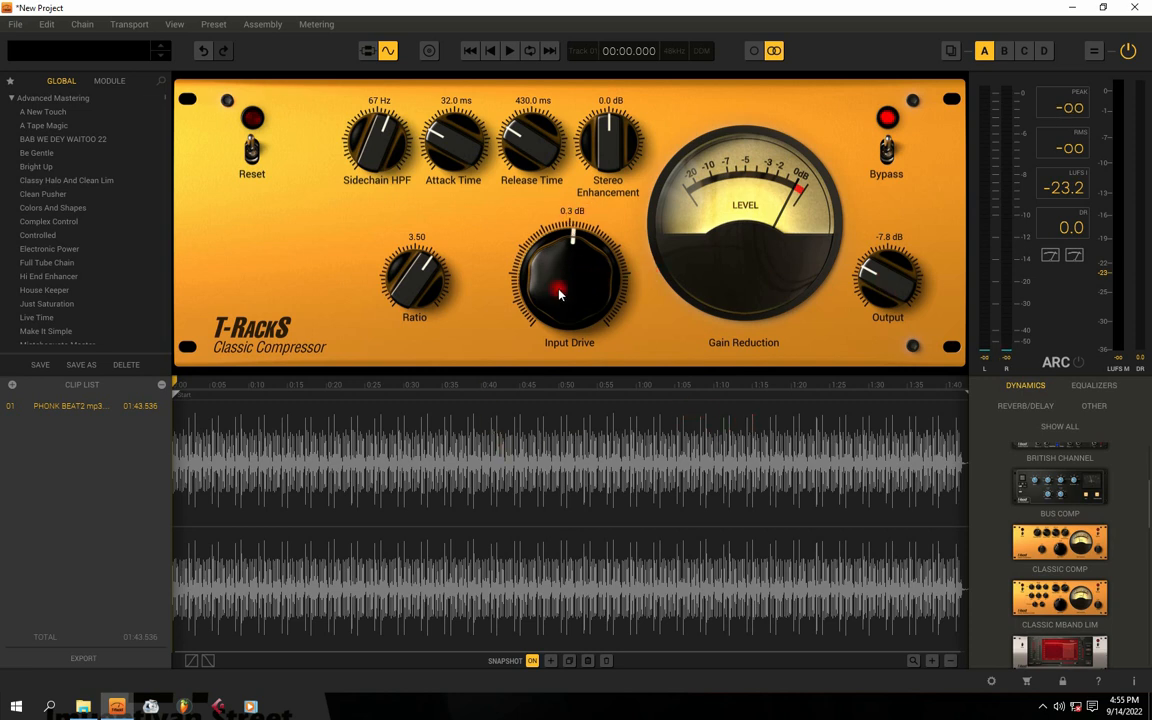
# Set the compressor's Attack Time to 12.0 ms and audition the track's opening
pyautogui.press('space')
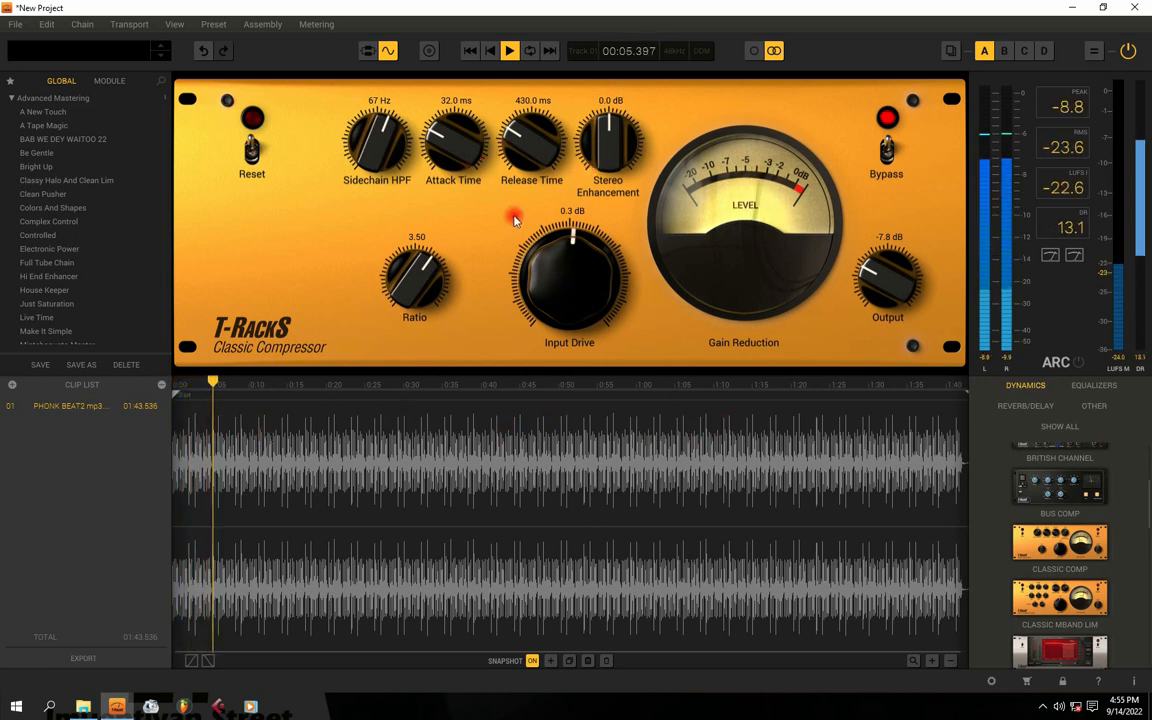
pyautogui.moveTo(440, 155)
pyautogui.mouseDown()
pyautogui.moveTo(450, 185)
pyautogui.moveTo(449, 170)
pyautogui.mouseUp()
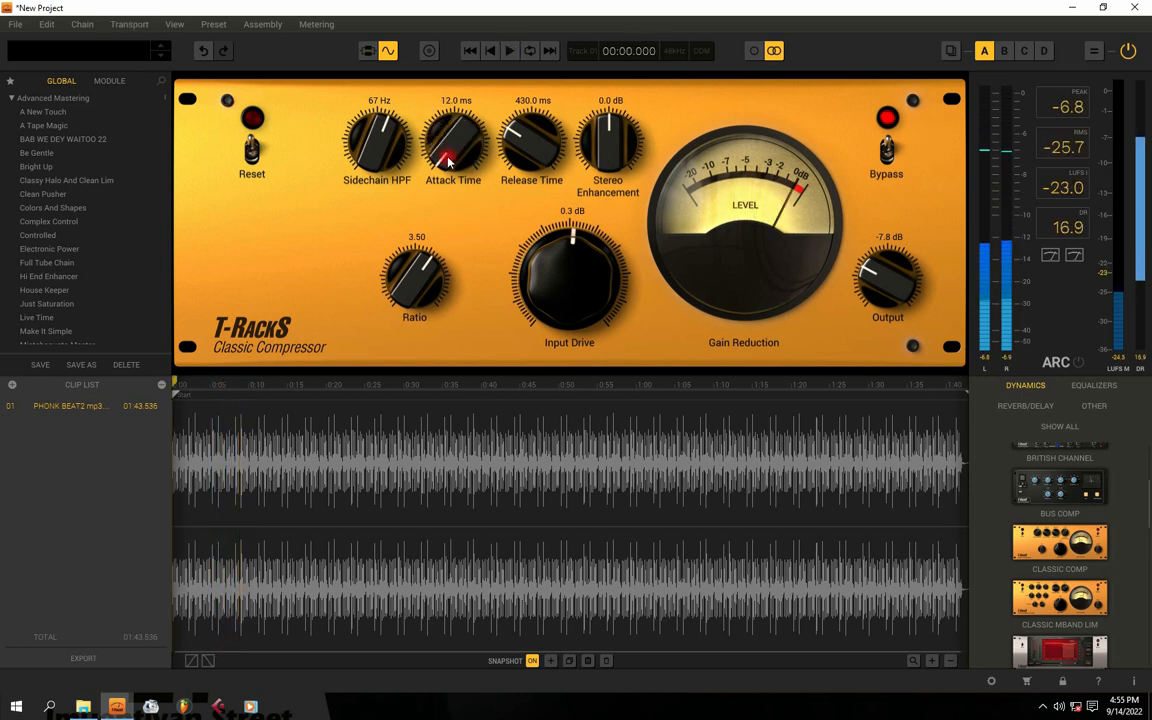
pyautogui.press('space')
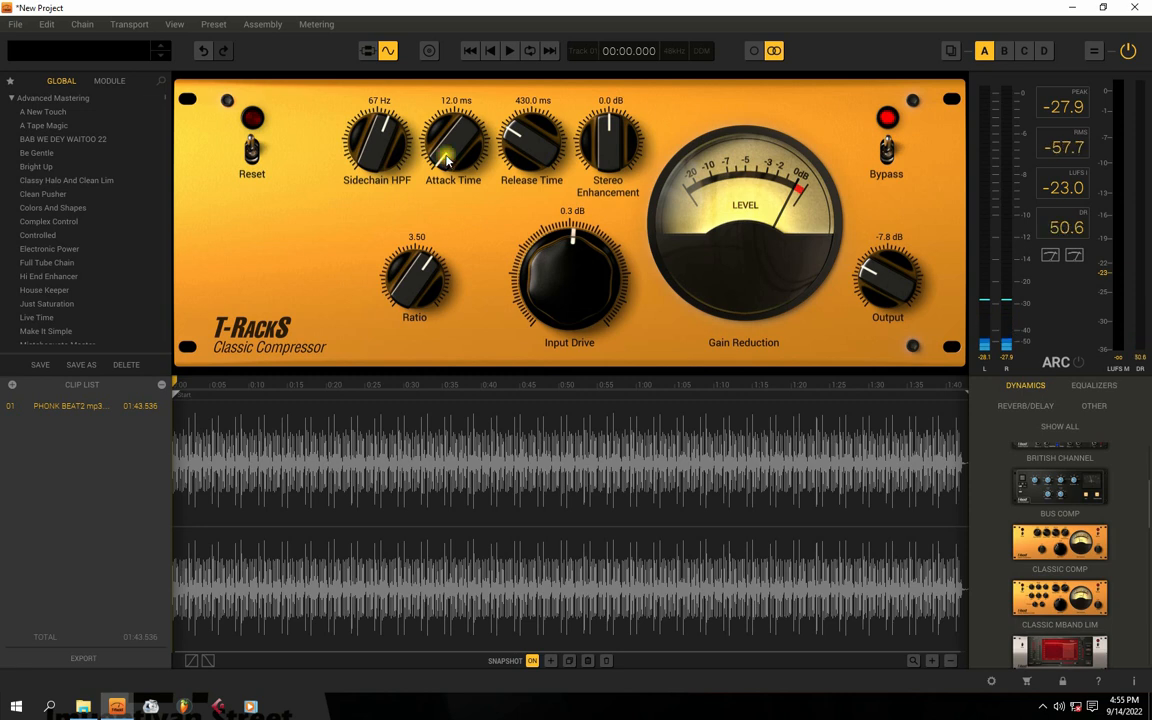
pyautogui.press('space')
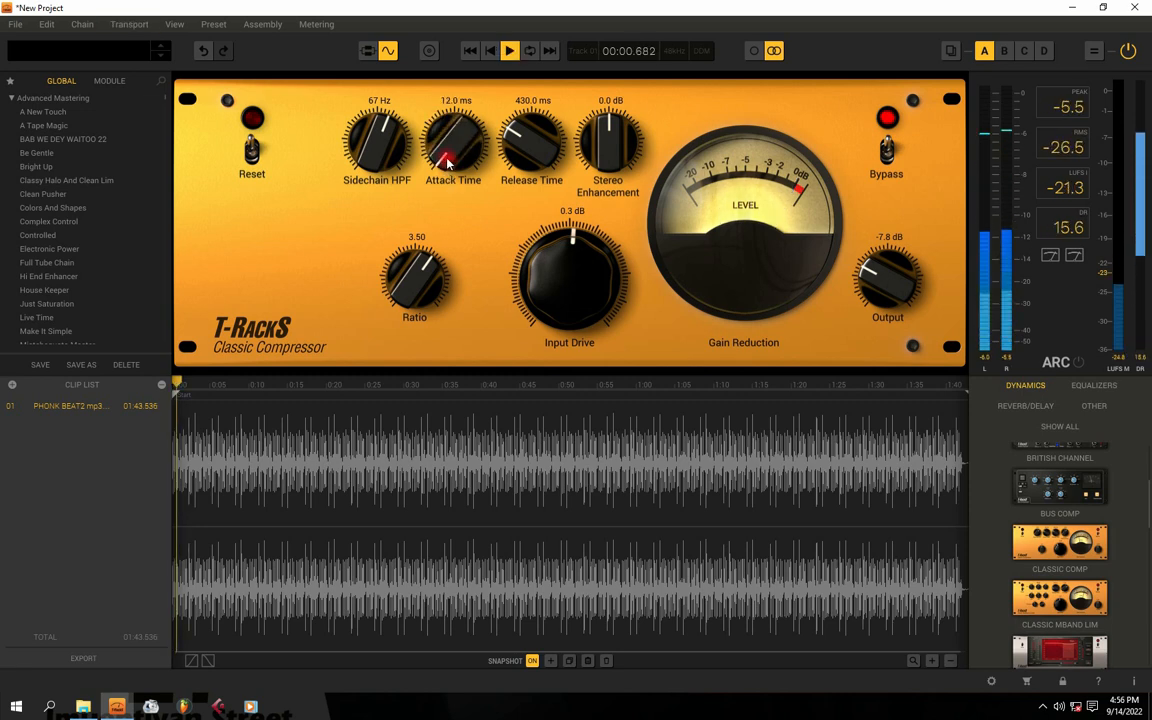
pyautogui.press('space')
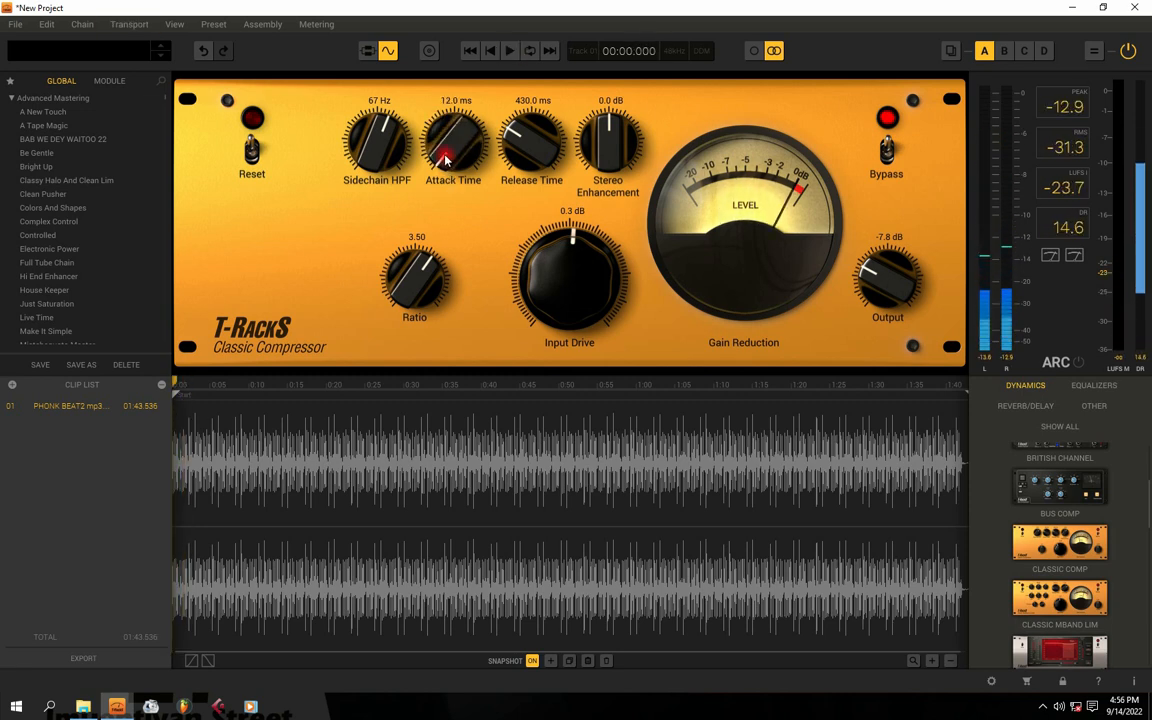
# Try an Attack Time of 19.4 ms, return it to 12.0 ms and play the opening briefly
pyautogui.moveTo(446, 160); pyautogui.dragTo(442, 148)
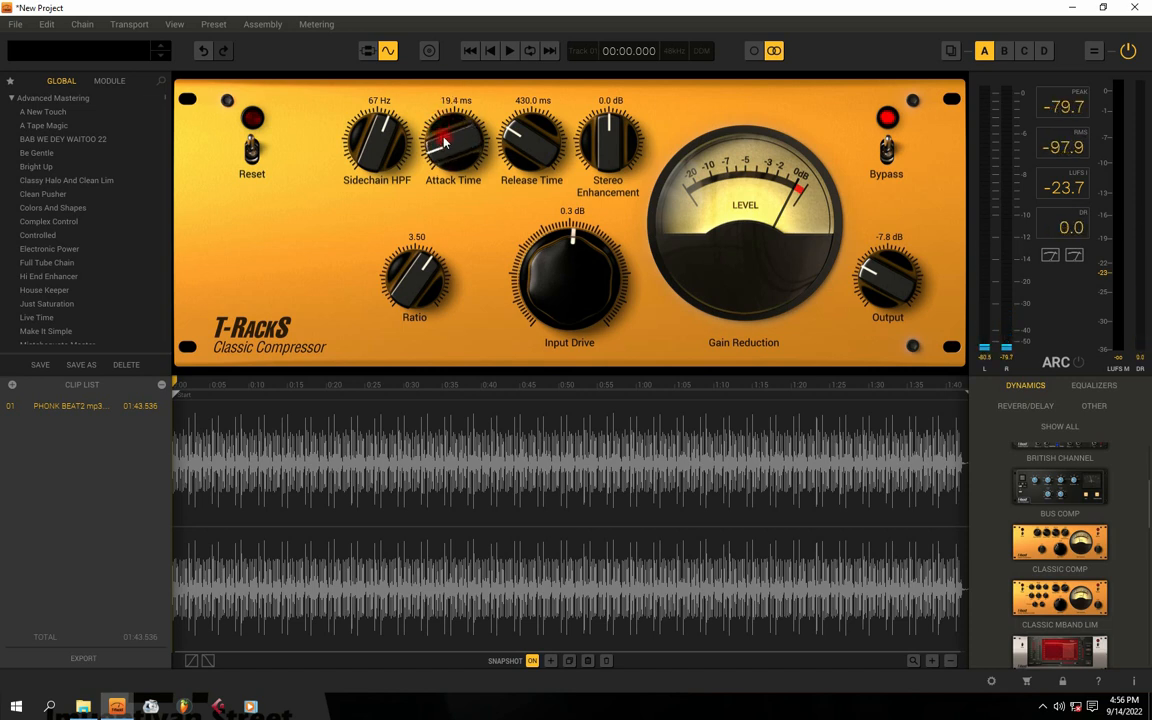
pyautogui.moveTo(443, 146); pyautogui.dragTo(446, 156)
pyautogui.press('space')
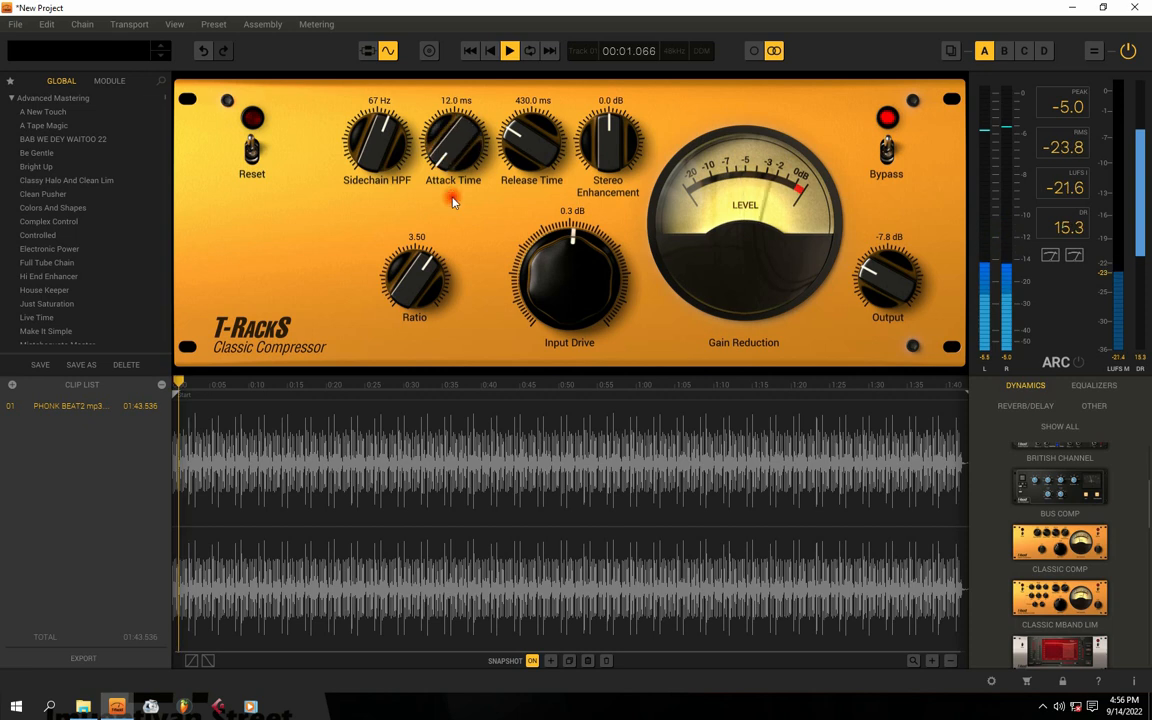
pyautogui.press('space')
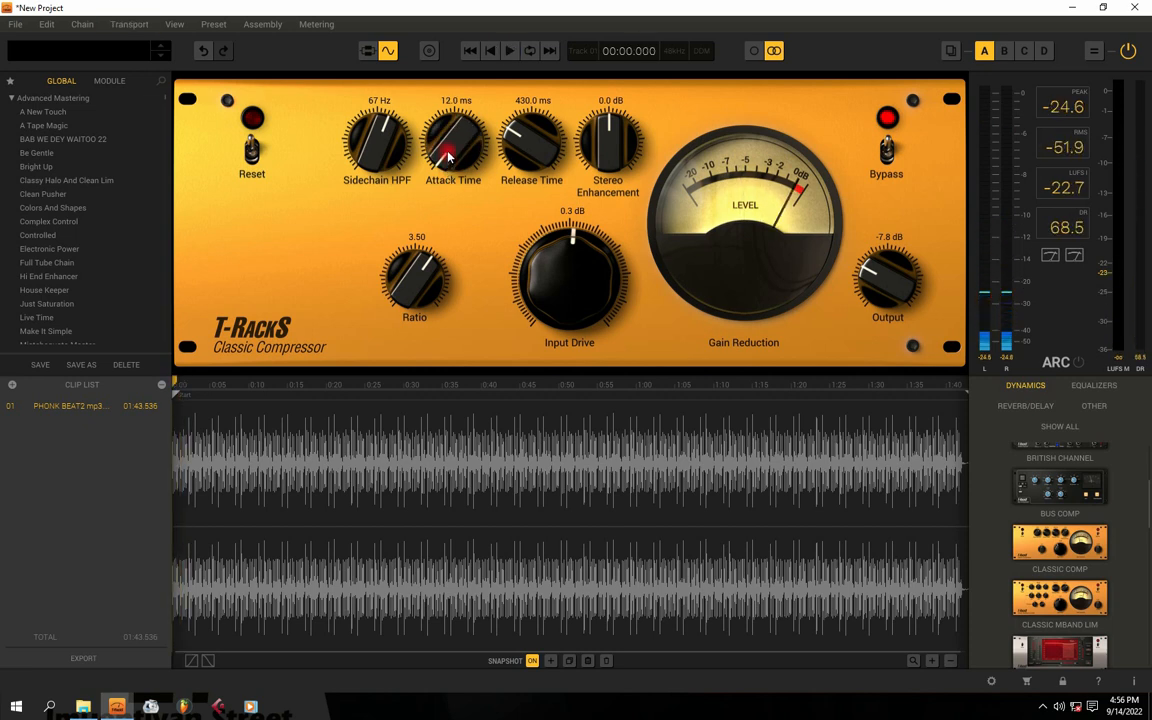
# Set the compressor's Attack Time to 27.6 ms while playing the track
pyautogui.moveTo(448, 156); pyautogui.dragTo(484, 317)
pyautogui.press('space')
pyautogui.moveTo(442, 152); pyautogui.dragTo(442, 103)
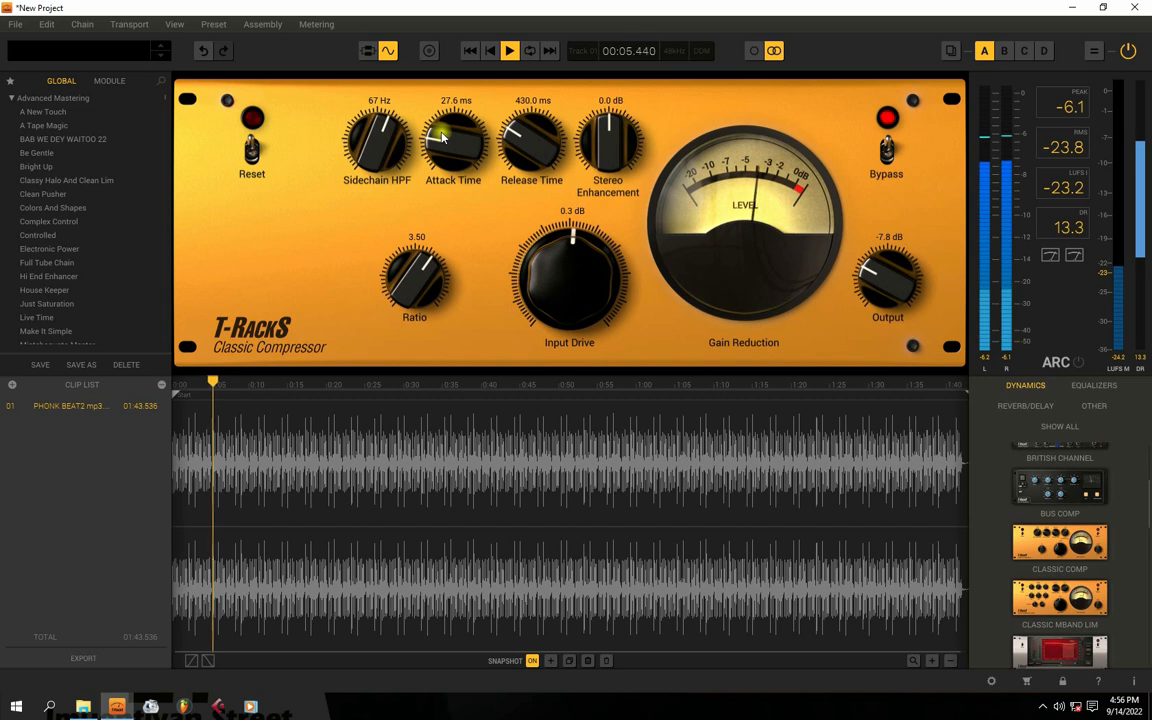
pyautogui.press('space')
# Set the Release Time to 478.2 ms and the Input Drive to -0.1 dB while auditioning the track
pyautogui.press('space')
pyautogui.moveTo(515, 137); pyautogui.dragTo(540, 132)
pyautogui.moveTo(565, 265); pyautogui.dragTo(568, 273)
pyautogui.press('space')
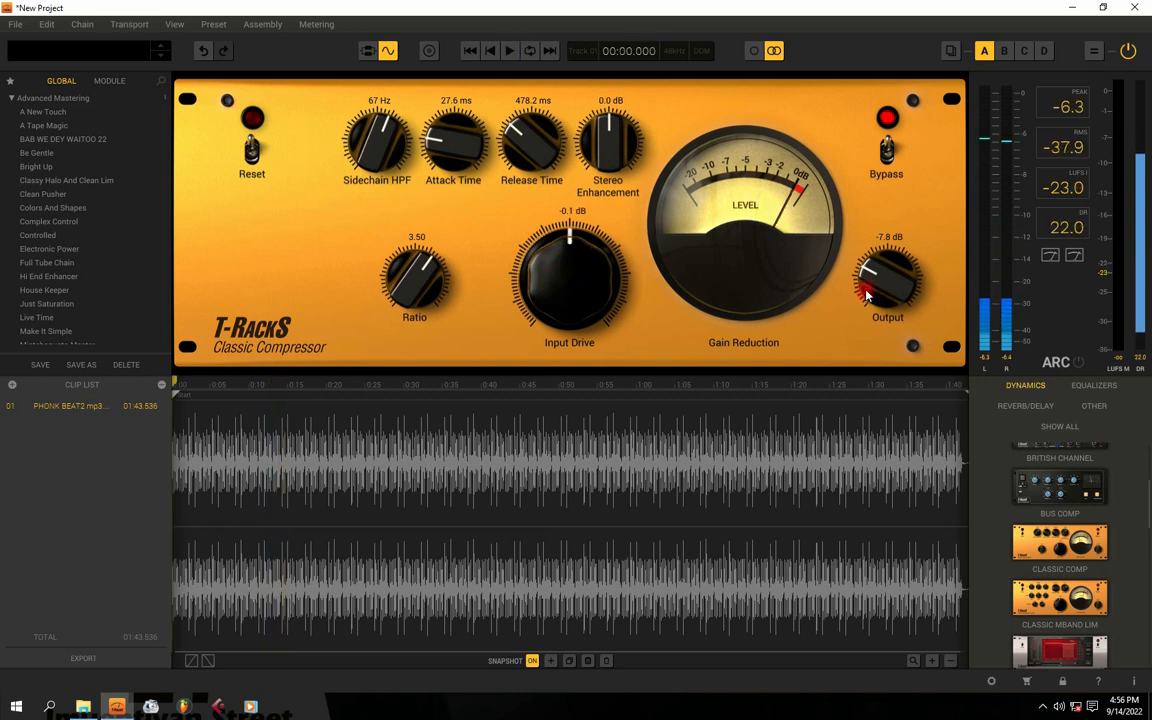
# Try the compressor's Output at -8.8 dB, then raise it to -3.9 dB while the track plays
pyautogui.scroll(-1, 866, 268)
pyautogui.press('space')
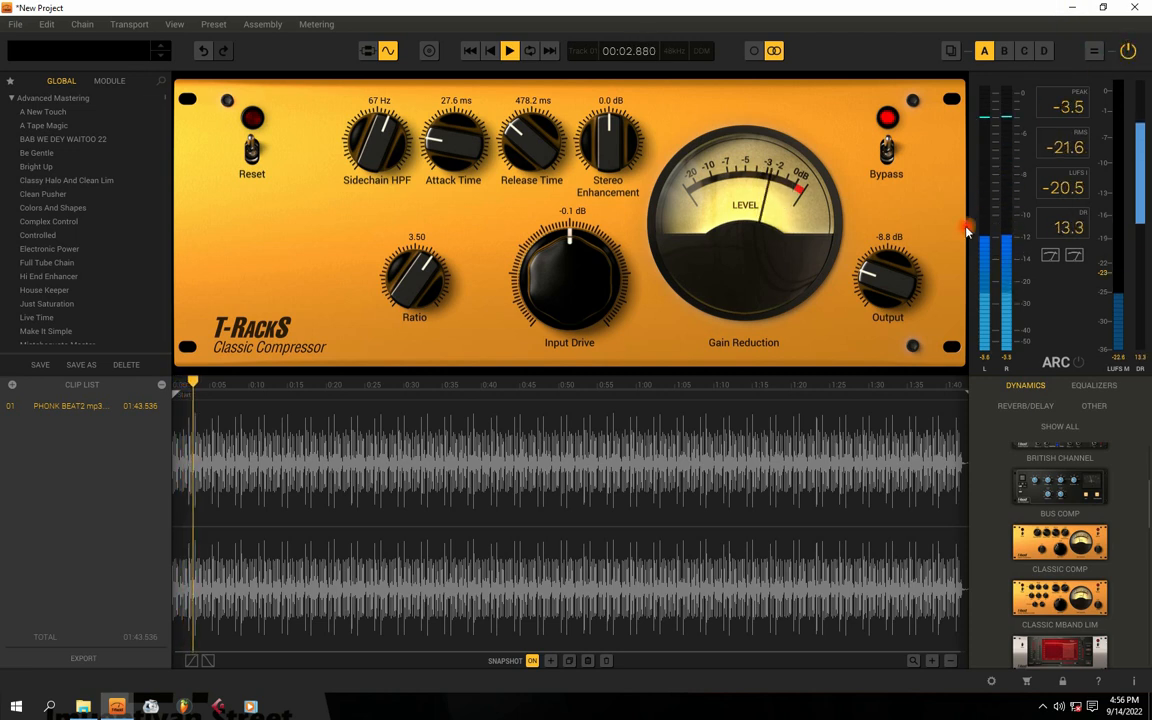
pyautogui.press('space')
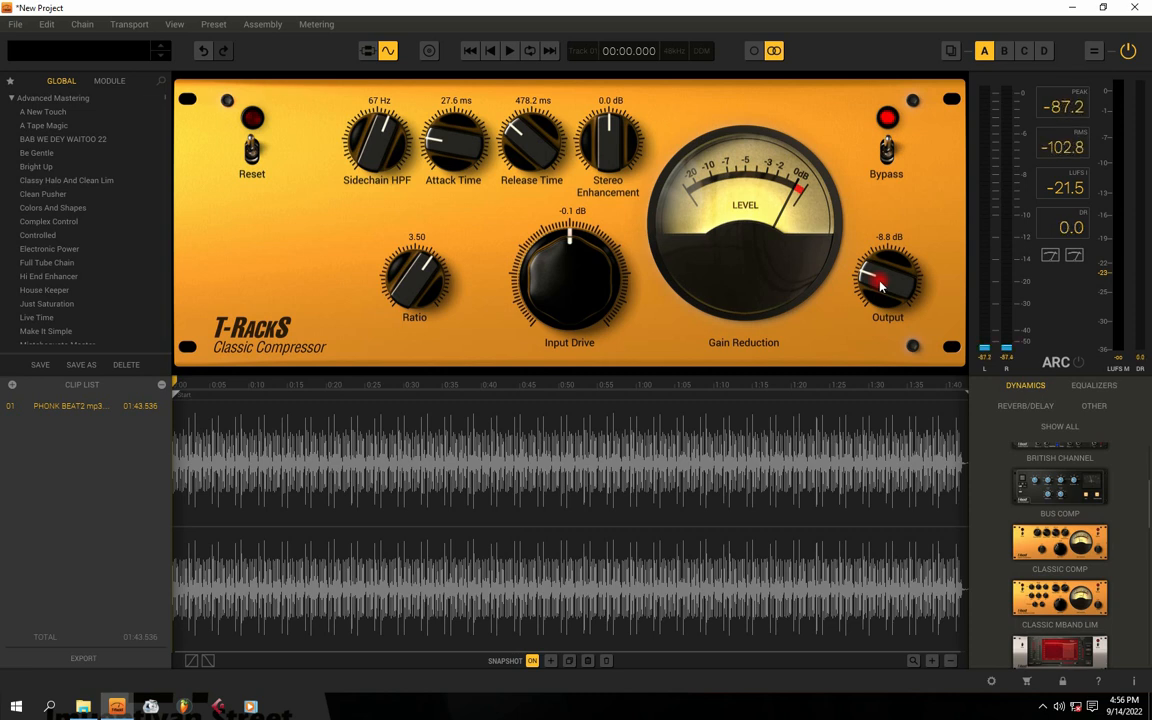
pyautogui.press('space')
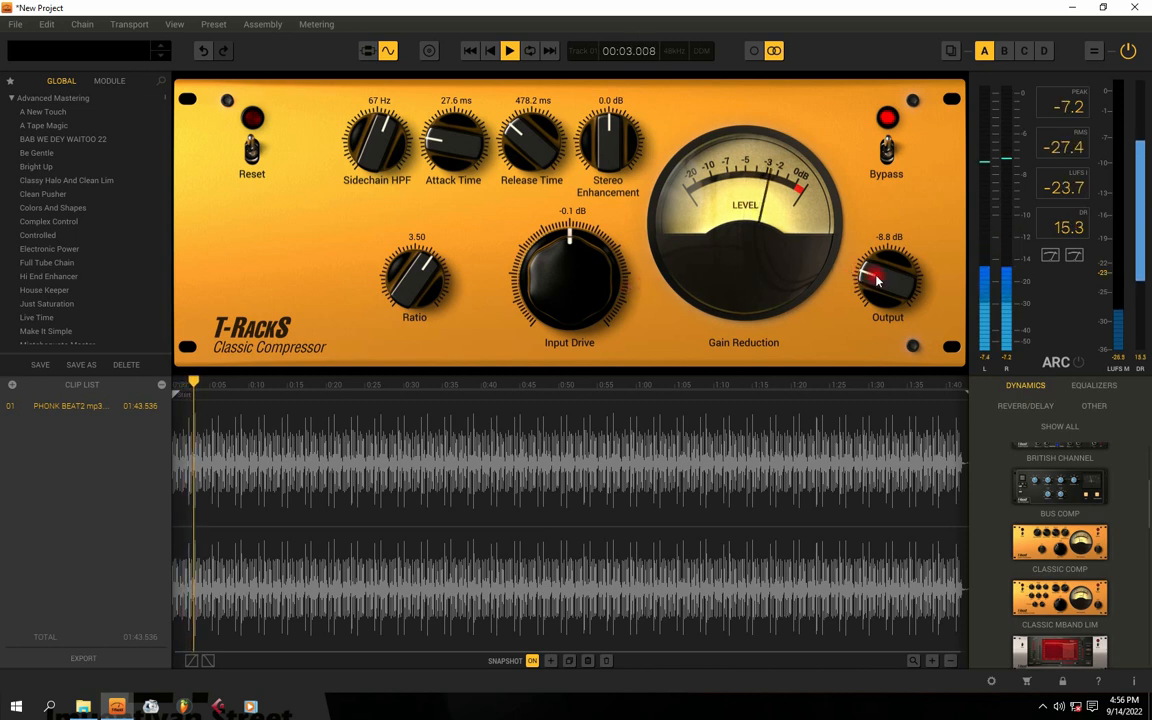
pyautogui.scroll(1, 873, 275)
pyautogui.scroll(8, 873, 275)
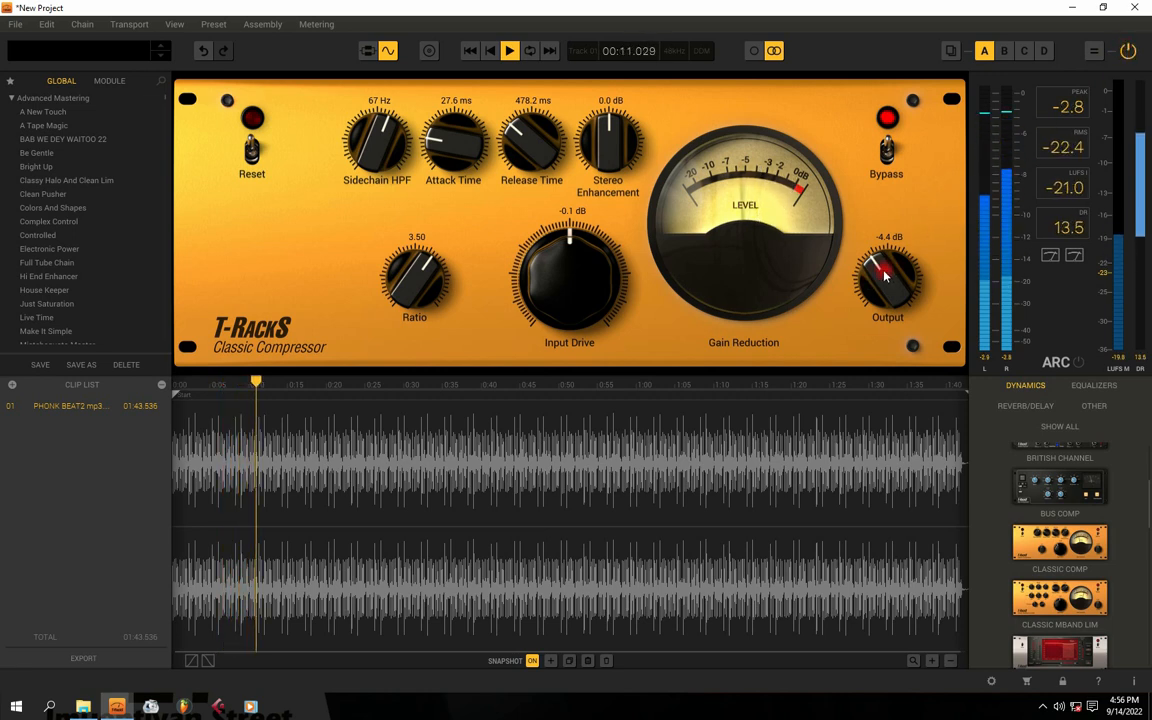
pyautogui.scroll(1, 884, 272)
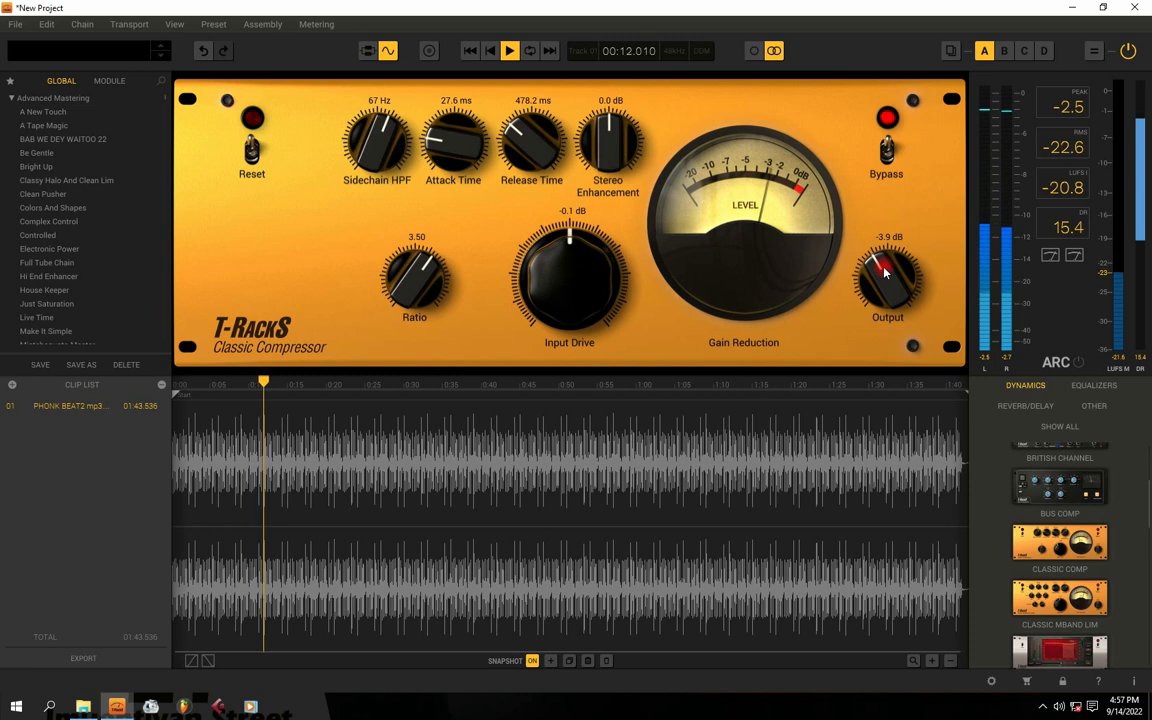
# Try the Input Drive at -2.5 dB and -15.0 dB, toggling processing to compare the sound during playback
pyautogui.click(1129, 50)
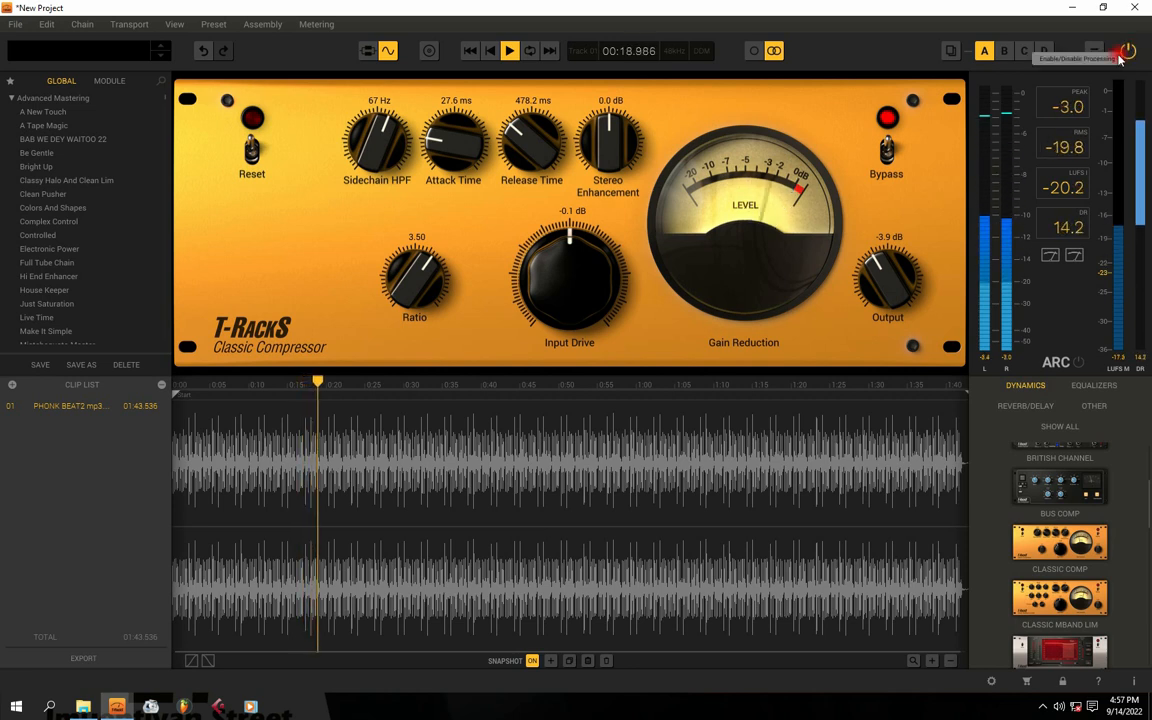
pyautogui.moveTo(596, 278); pyautogui.dragTo(576, 308)
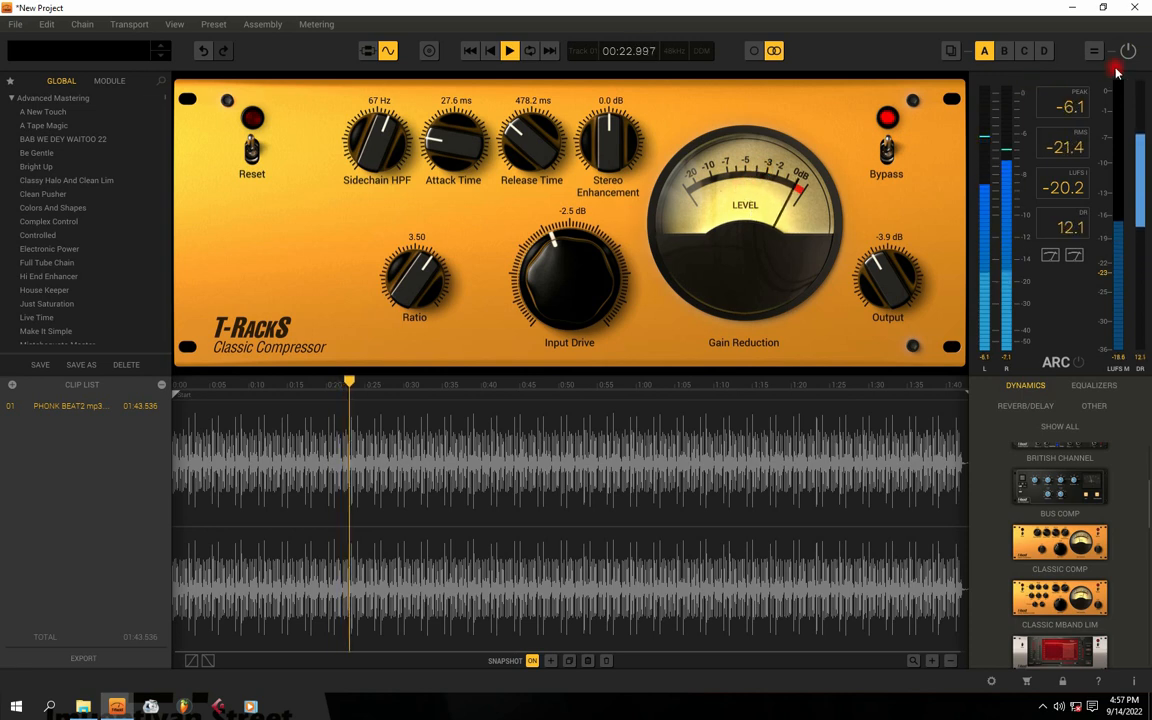
pyautogui.moveTo(581, 258); pyautogui.dragTo(604, 371)
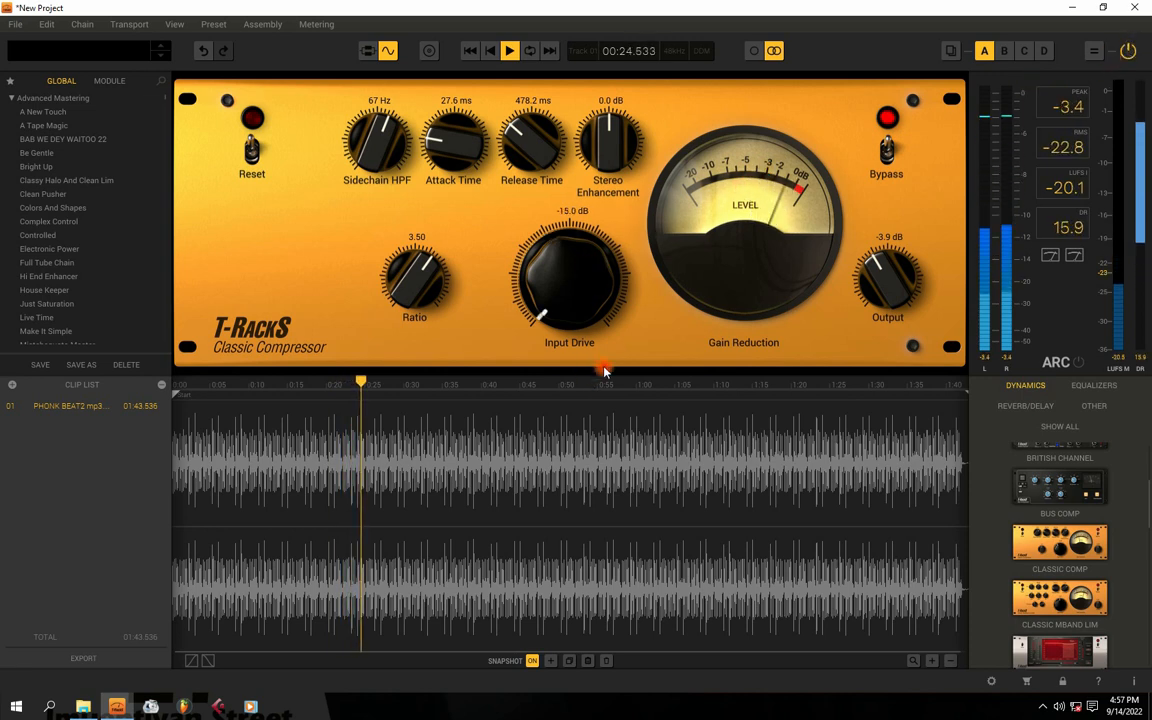
pyautogui.click(1128, 52)
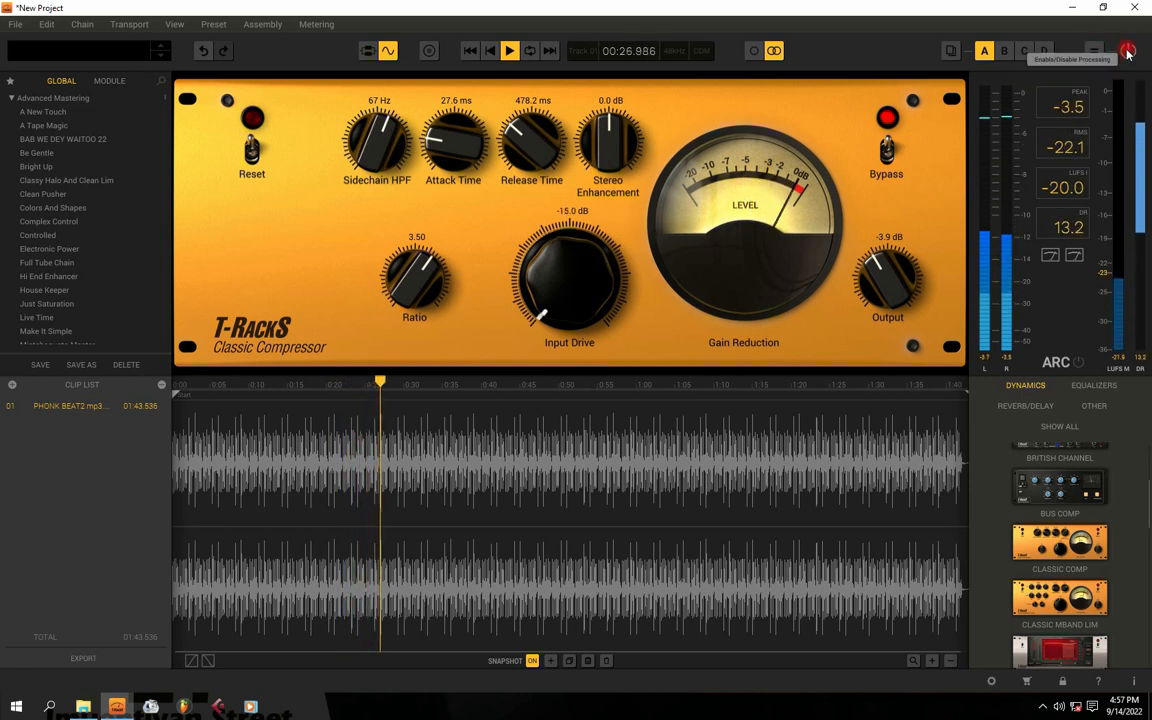
pyautogui.click(1129, 53)
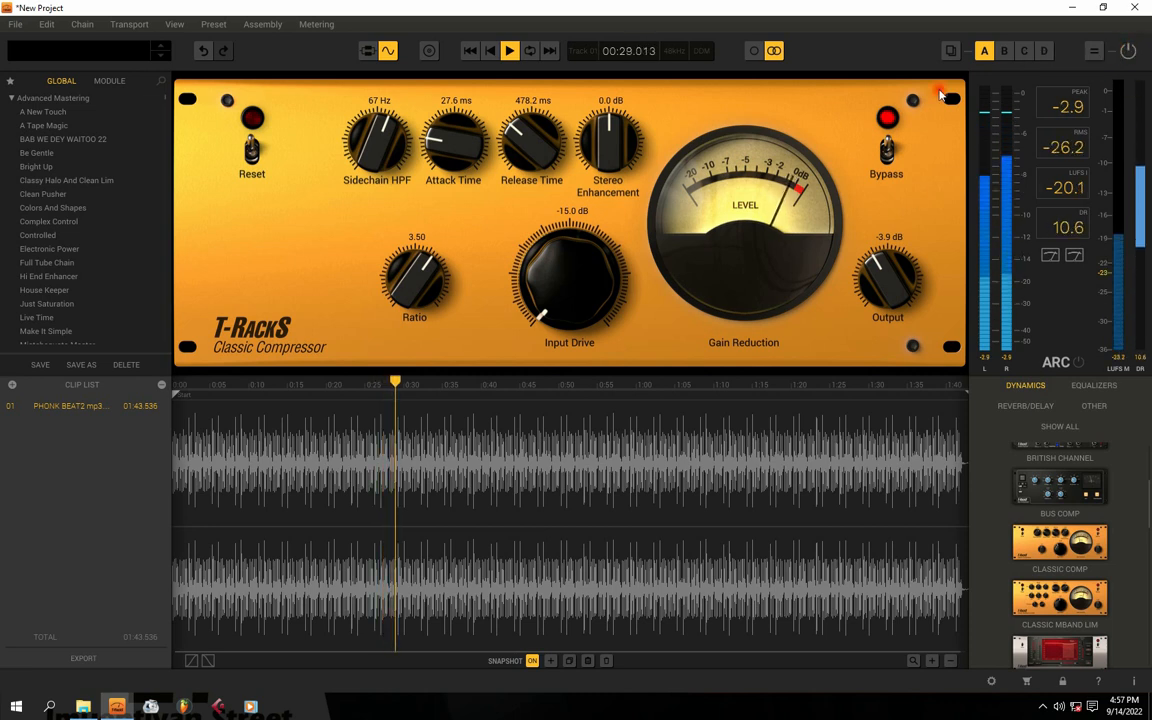
# Set the compressor's Input Drive to 0.1 dB, stop playback and return to the start of the track
pyautogui.moveTo(556, 264)
pyautogui.mouseDown()
pyautogui.moveTo(556, 244)
pyautogui.moveTo(545, 250)
pyautogui.moveTo(573, 257)
pyautogui.moveTo(575, 270)
pyautogui.moveTo(568, 250)
pyautogui.mouseUp()
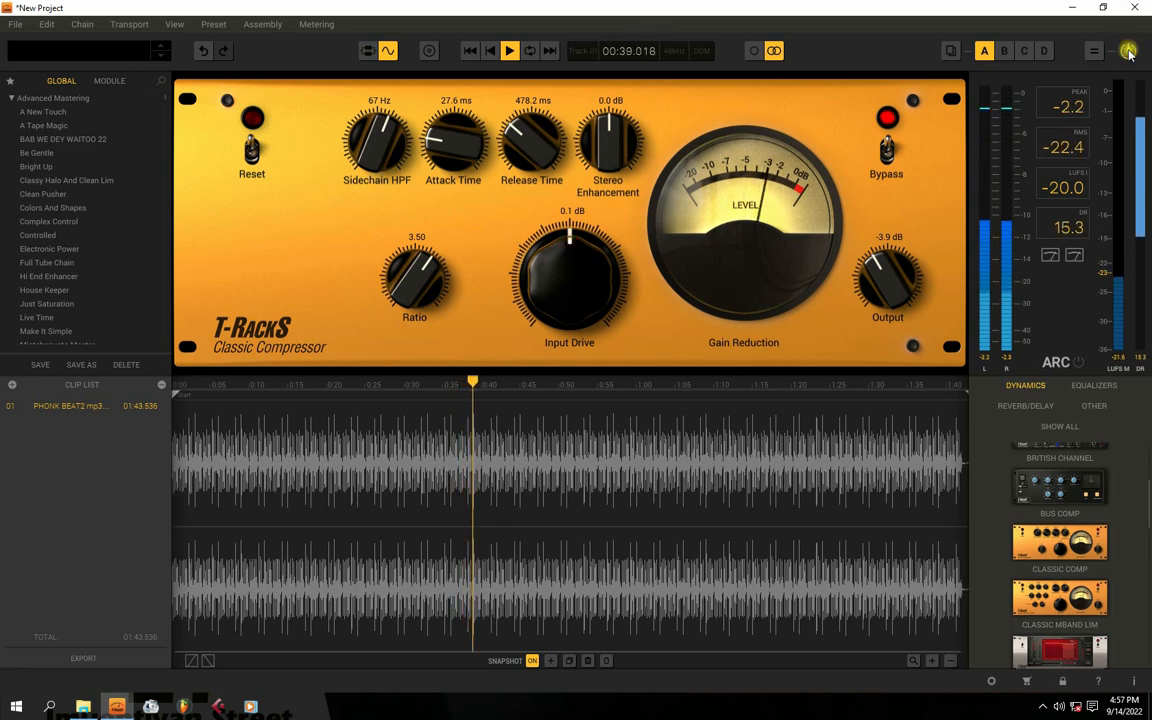
pyautogui.press('space')
pyautogui.press('Home')
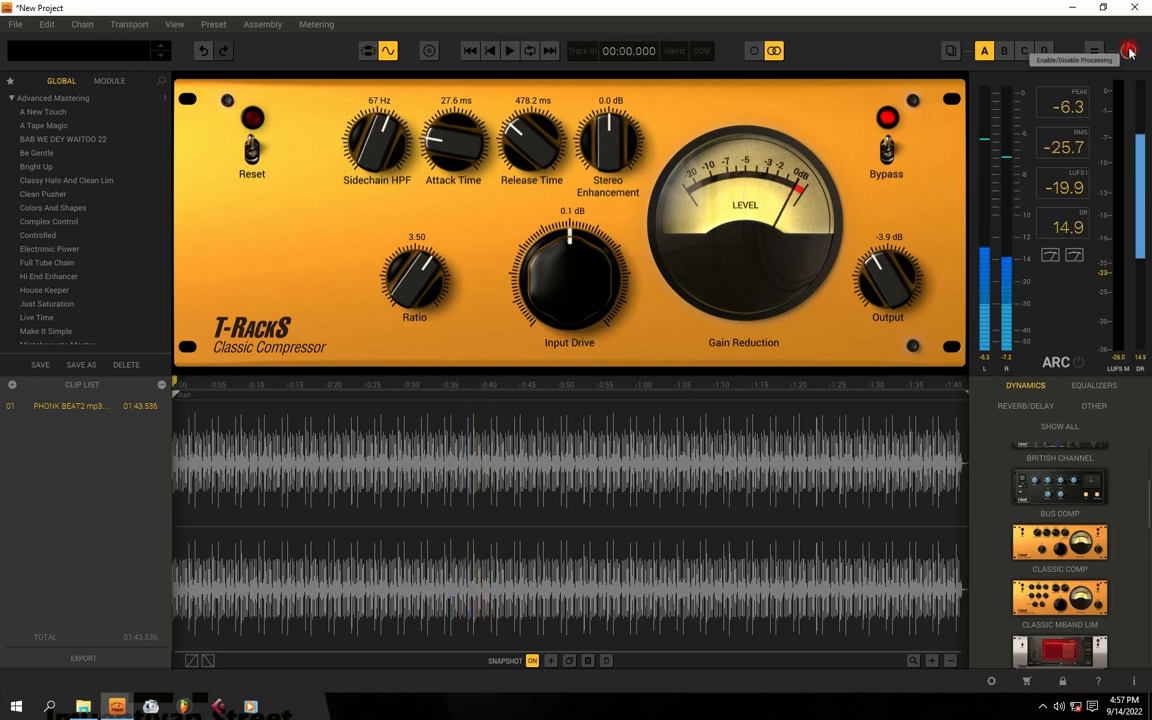
# Compare the track's opening with overall processing disabled and enabled, leaving processing on
pyautogui.click(1129, 51)
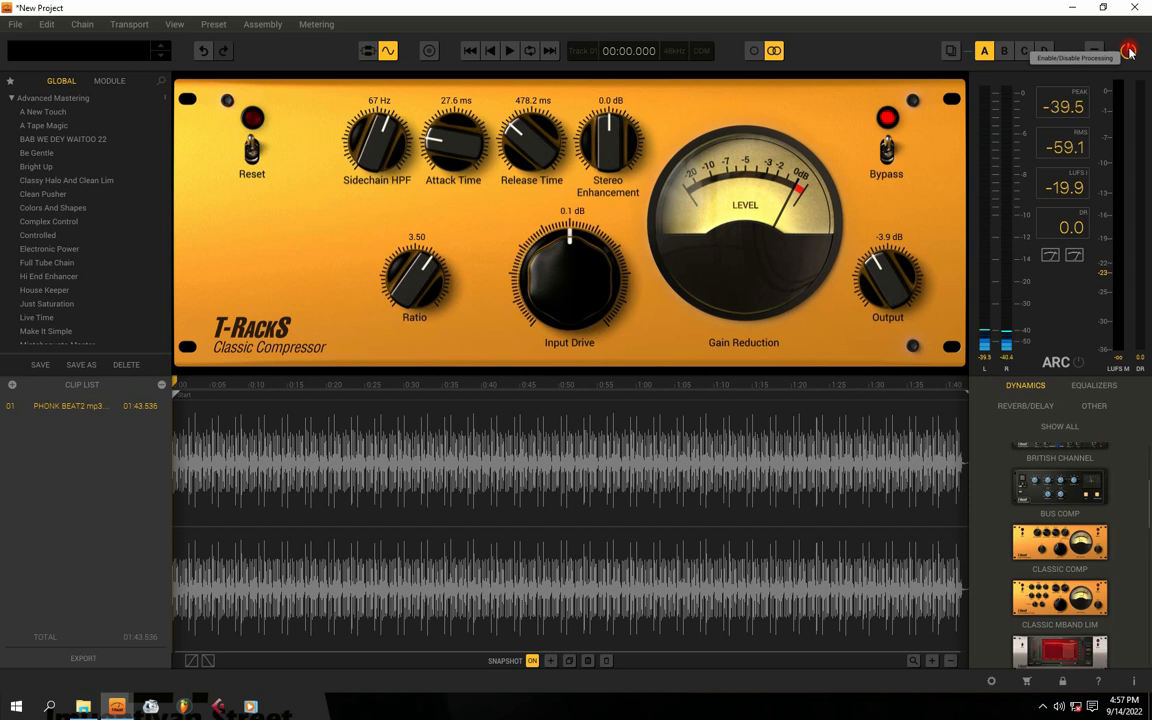
pyautogui.press('space')
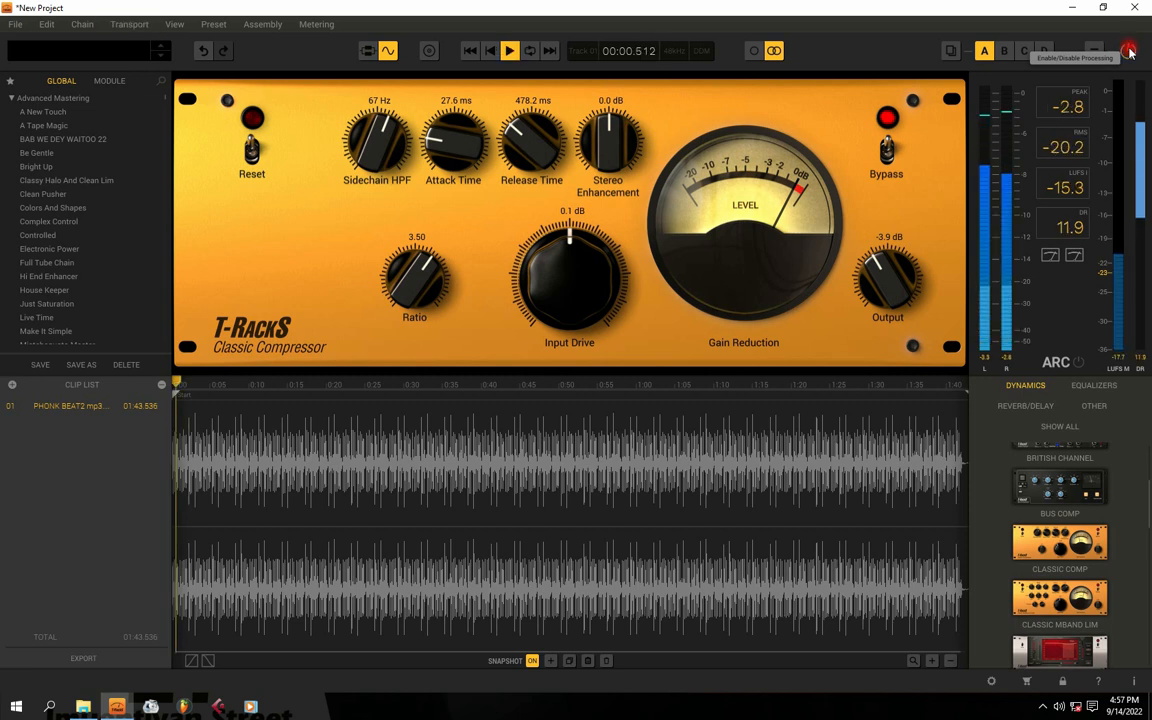
pyautogui.press('space')
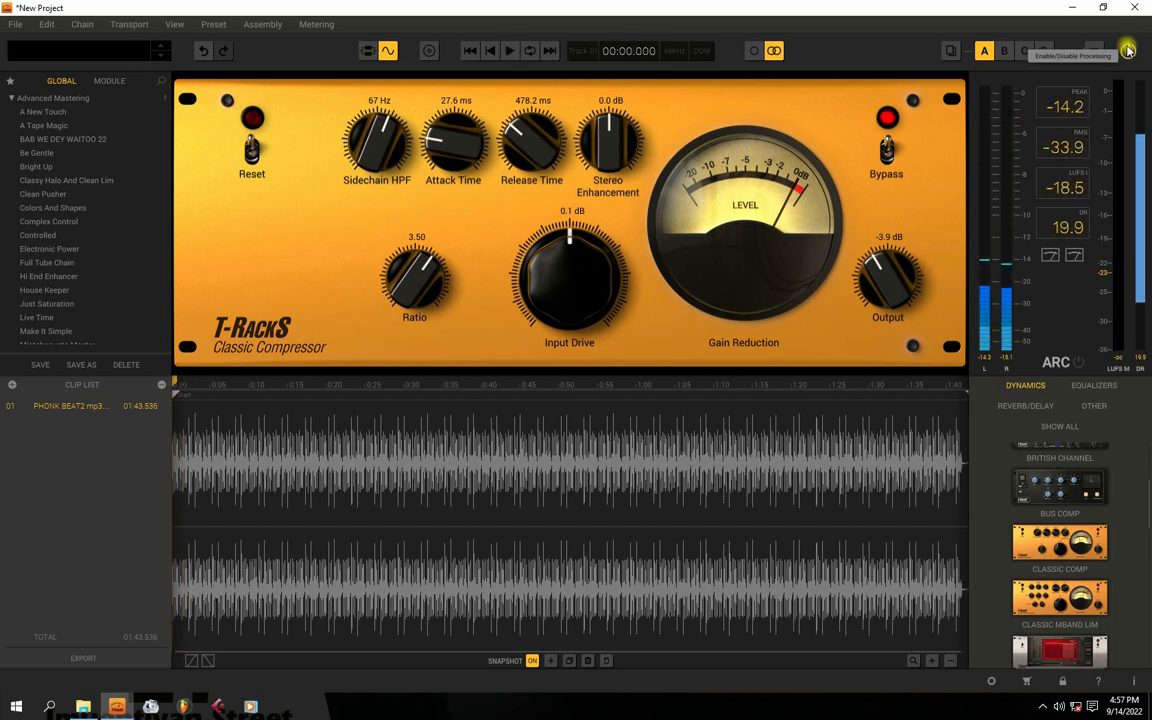
pyautogui.press('space')
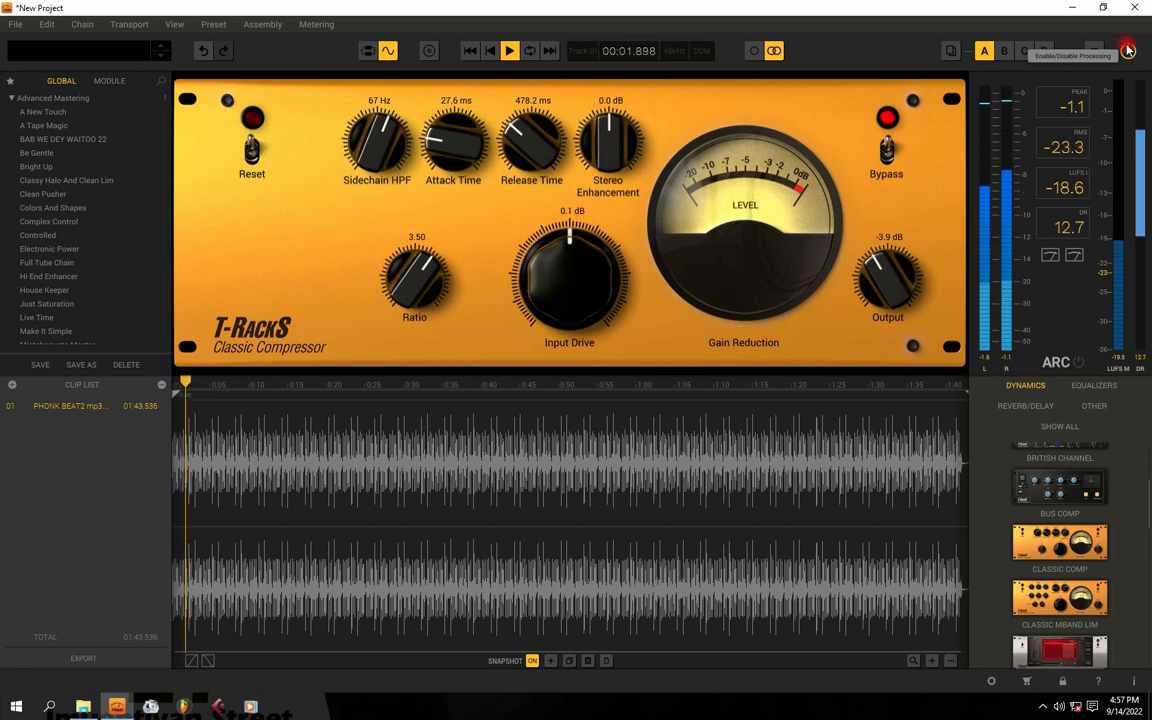
pyautogui.press('space')
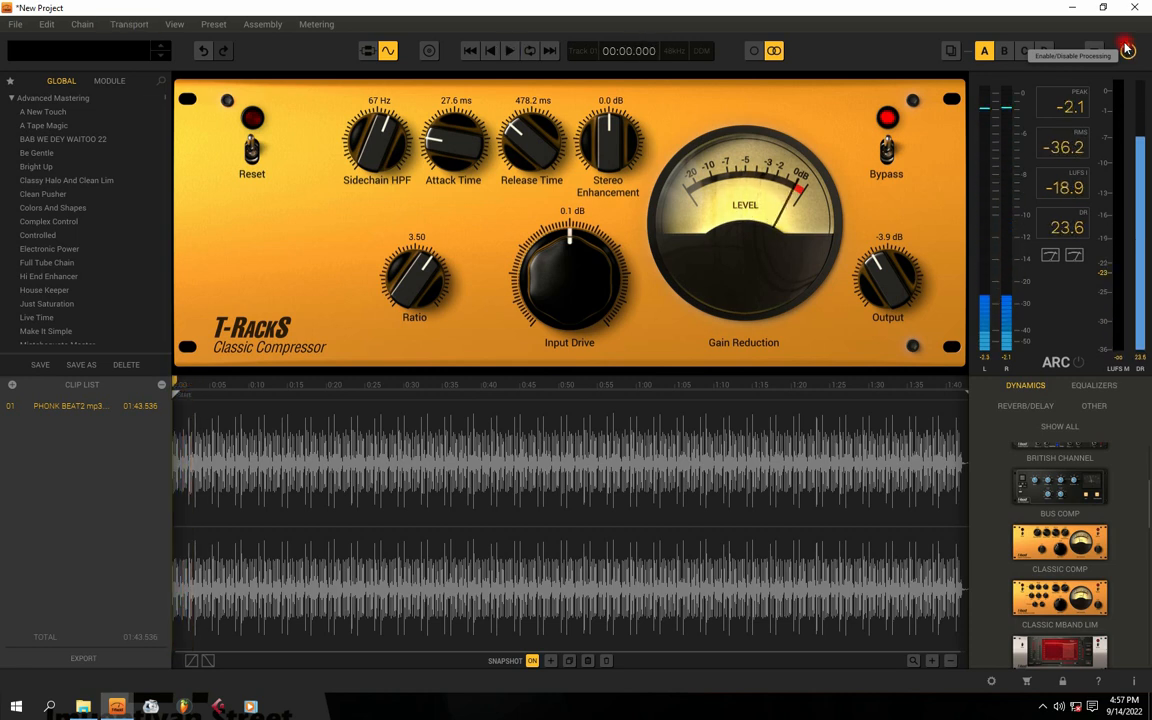
# Replay the first second or two of the processed track to check the peak and loudness meters
pyautogui.press('space')
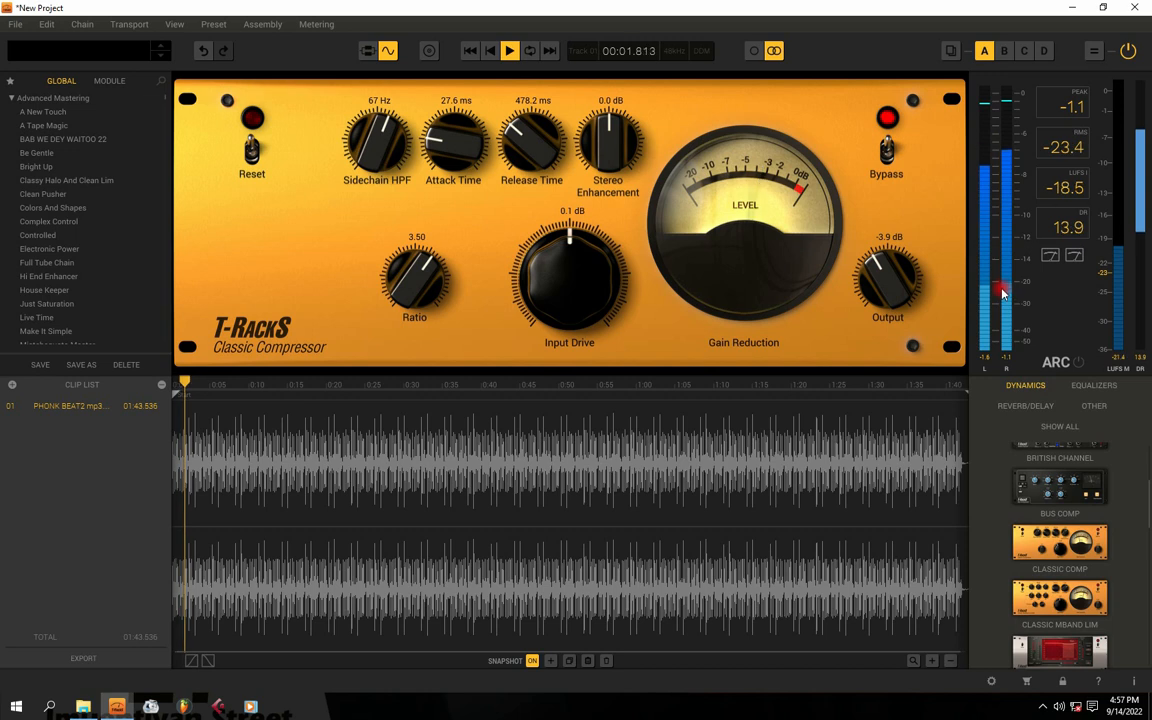
pyautogui.press('space')
pyautogui.press('space')
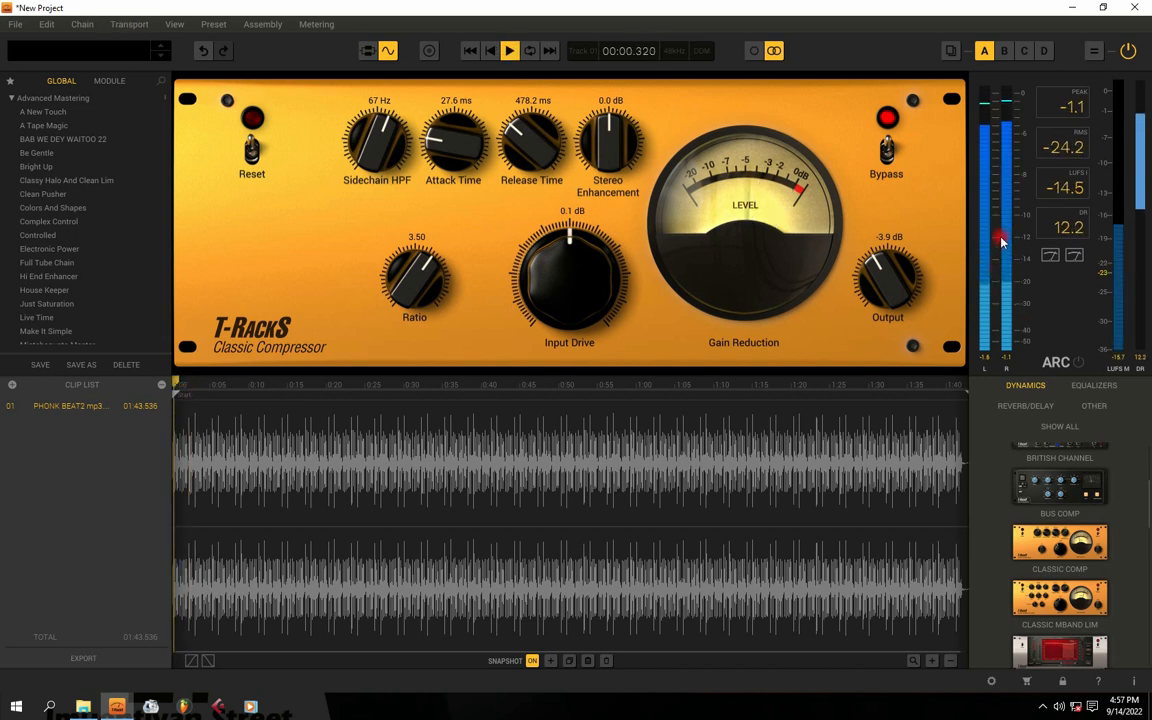
pyautogui.press('space')
pyautogui.press('space')
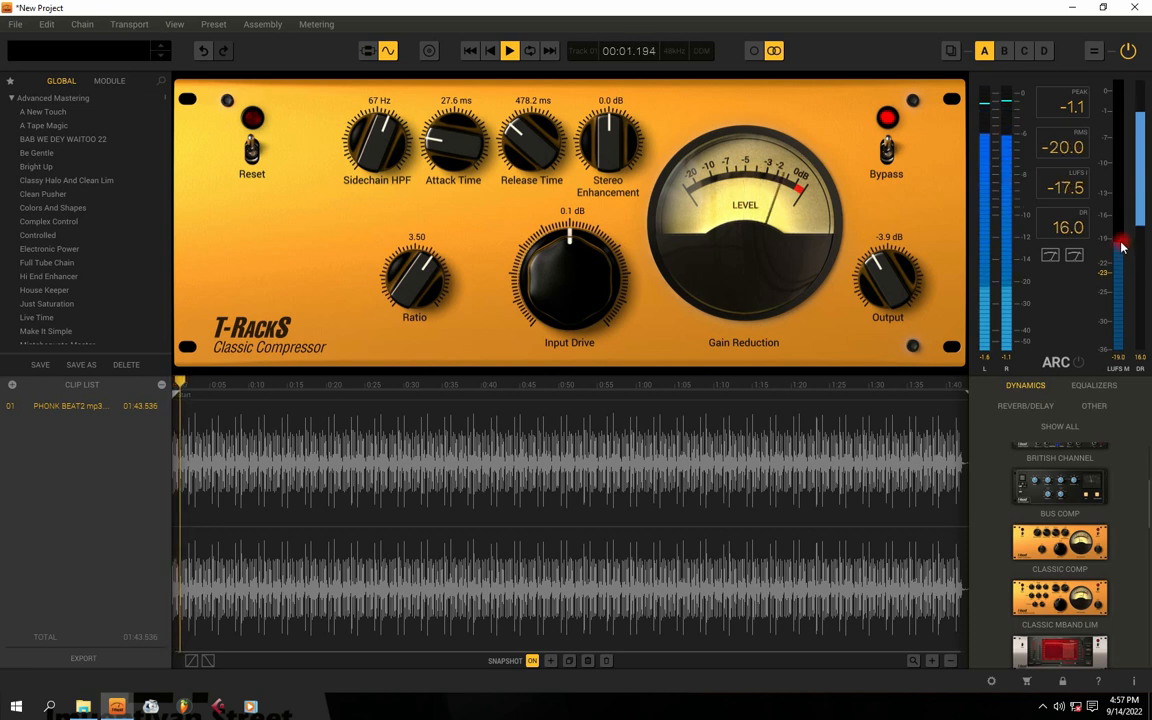
pyautogui.press('space')
pyautogui.press('space')
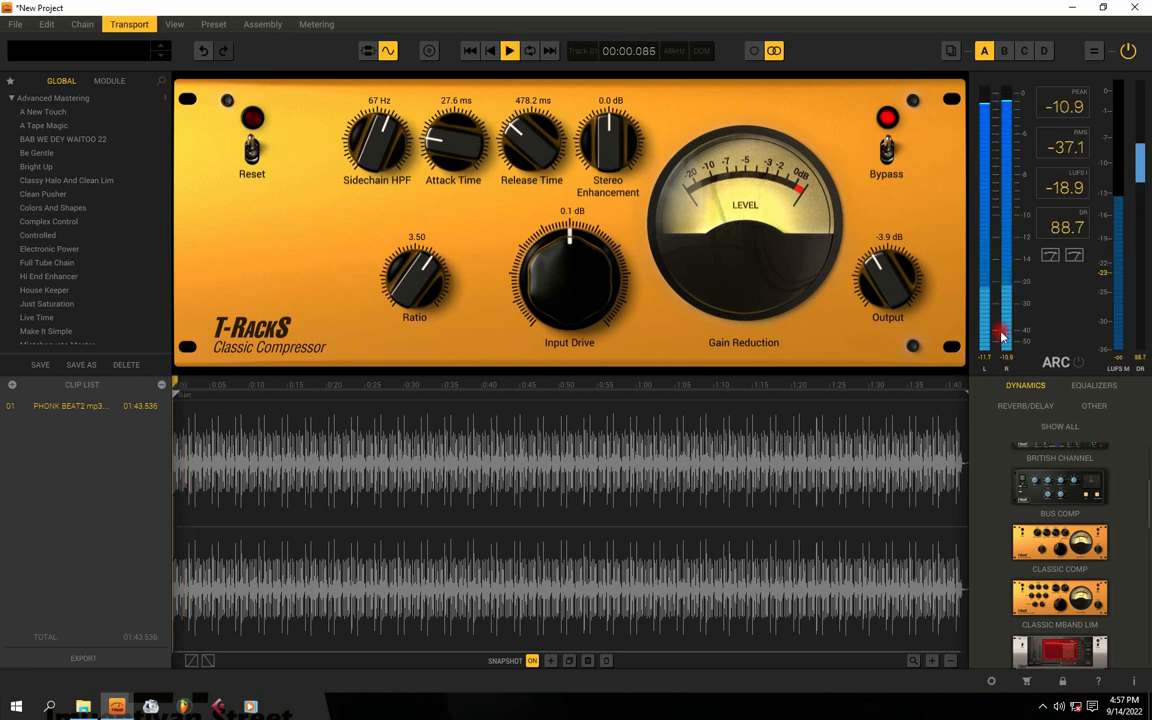
pyautogui.press('space')
# Play the track and restart it from the beginning to check the compressor's gain reduction, then stop
pyautogui.press('space')
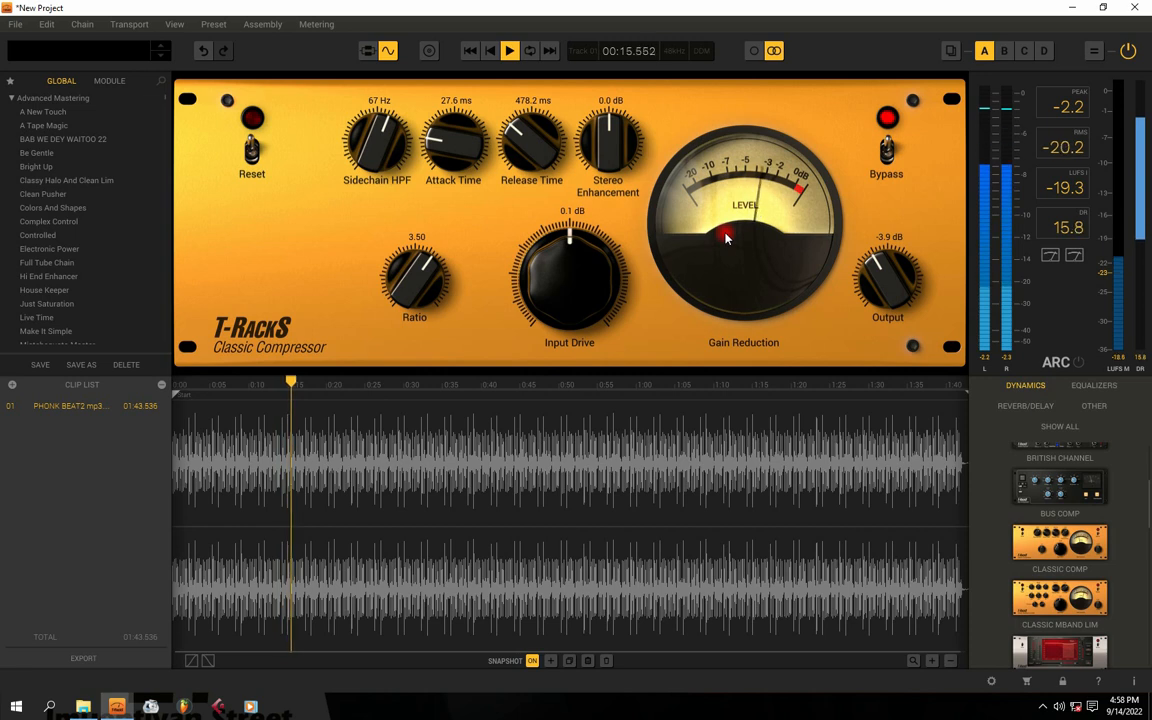
pyautogui.press('Home')
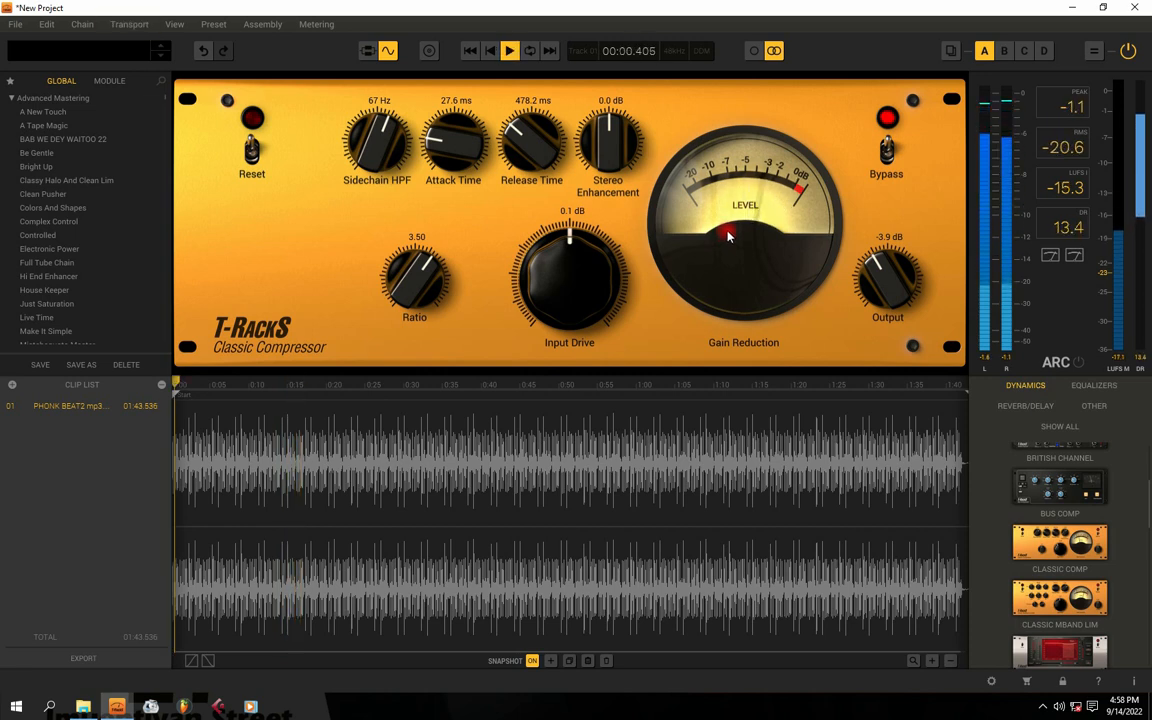
pyautogui.press('space')
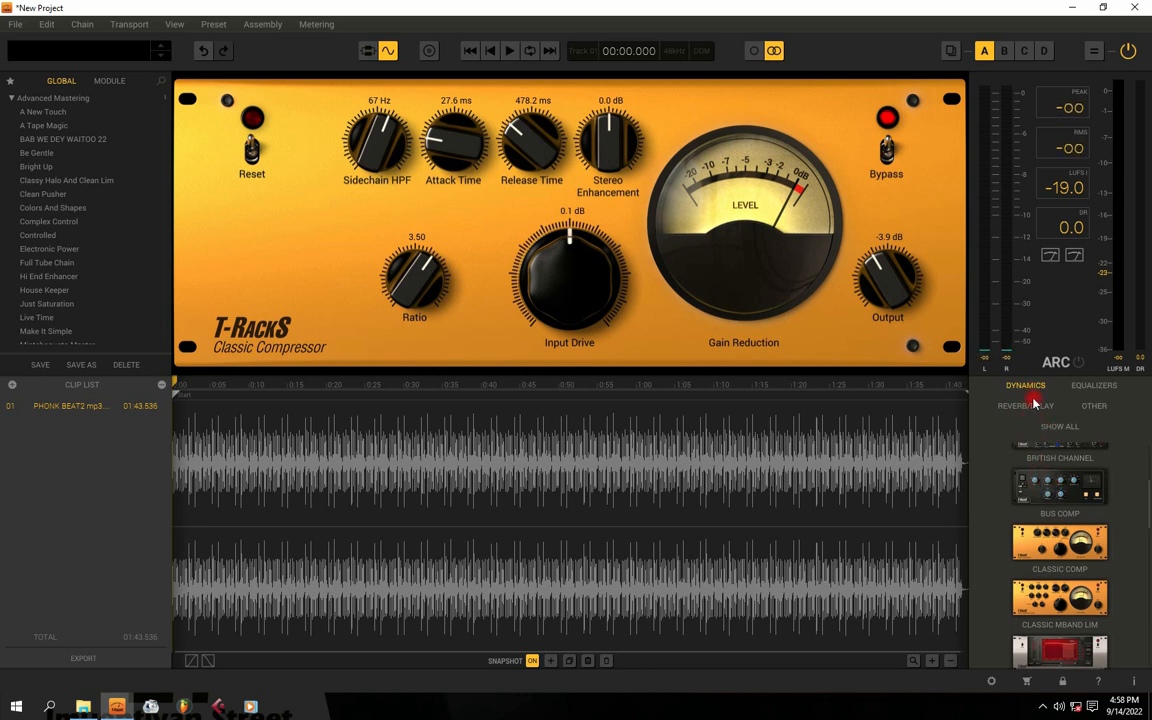
# Add the Black 76 limiter after the Classic Comp, show the chain view and select the Black 76
pyautogui.scroll(-10, 1040, 430)
pyautogui.scroll(15, 1050, 455)
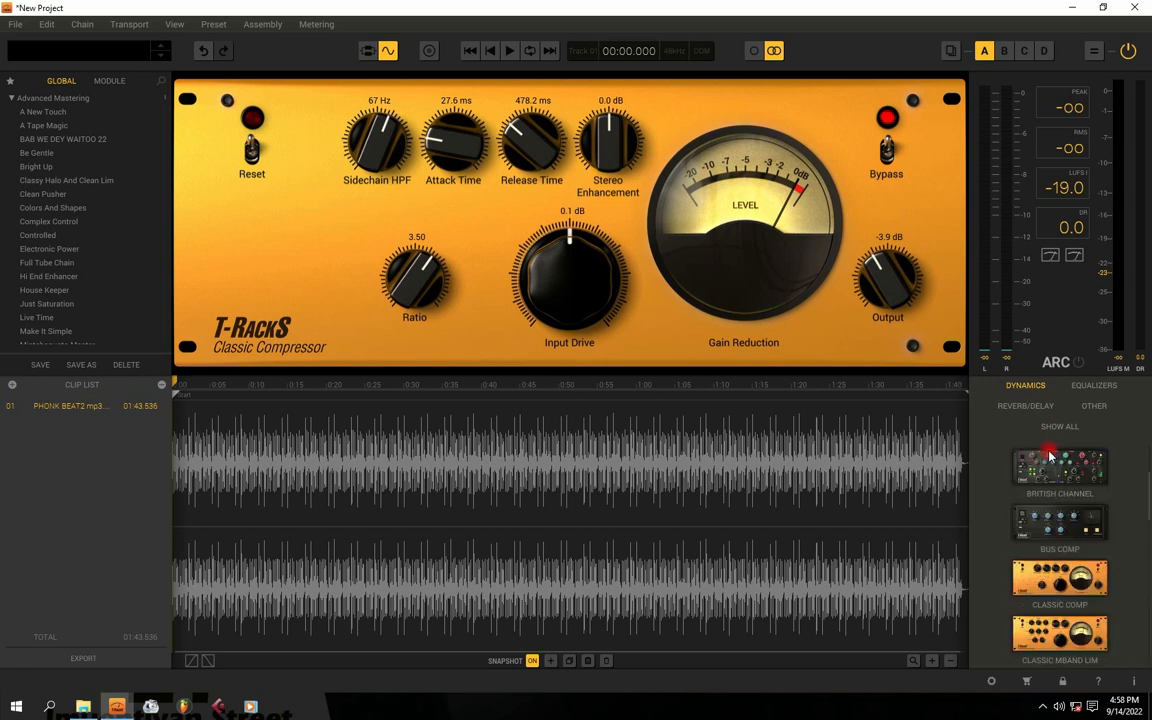
pyautogui.scroll(2, 1050, 455)
pyautogui.moveTo(1045, 453); pyautogui.dragTo(541, 530)
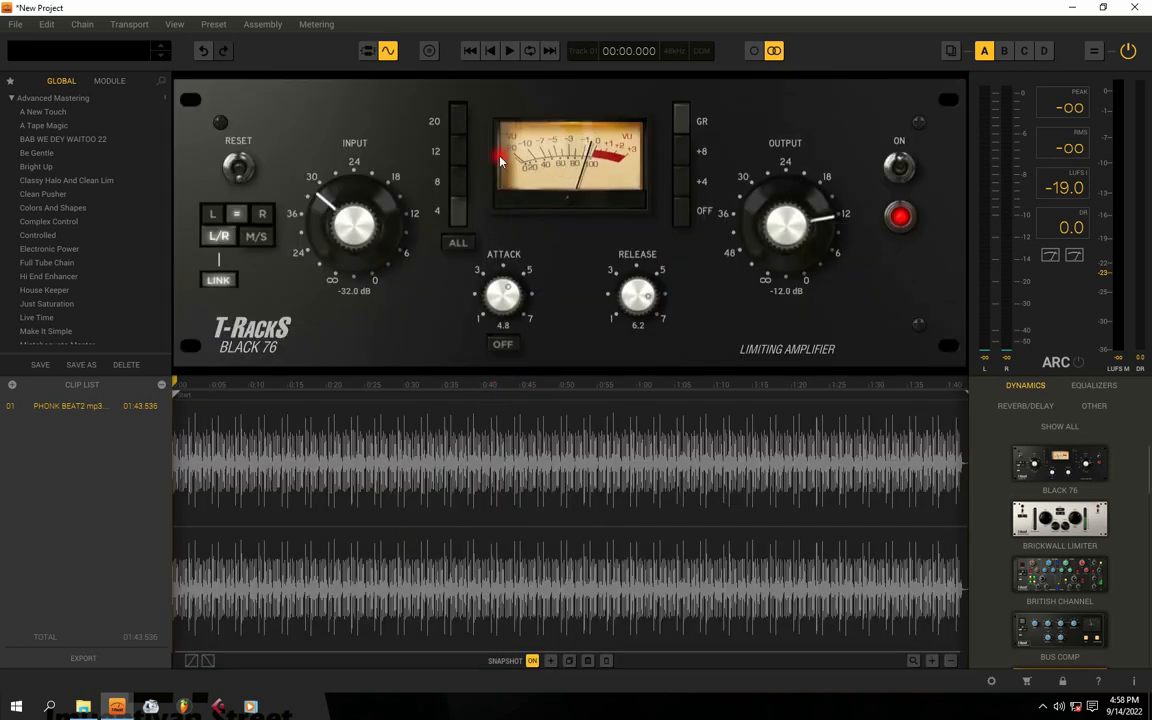
pyautogui.click(366, 53)
pyautogui.click(453, 511)
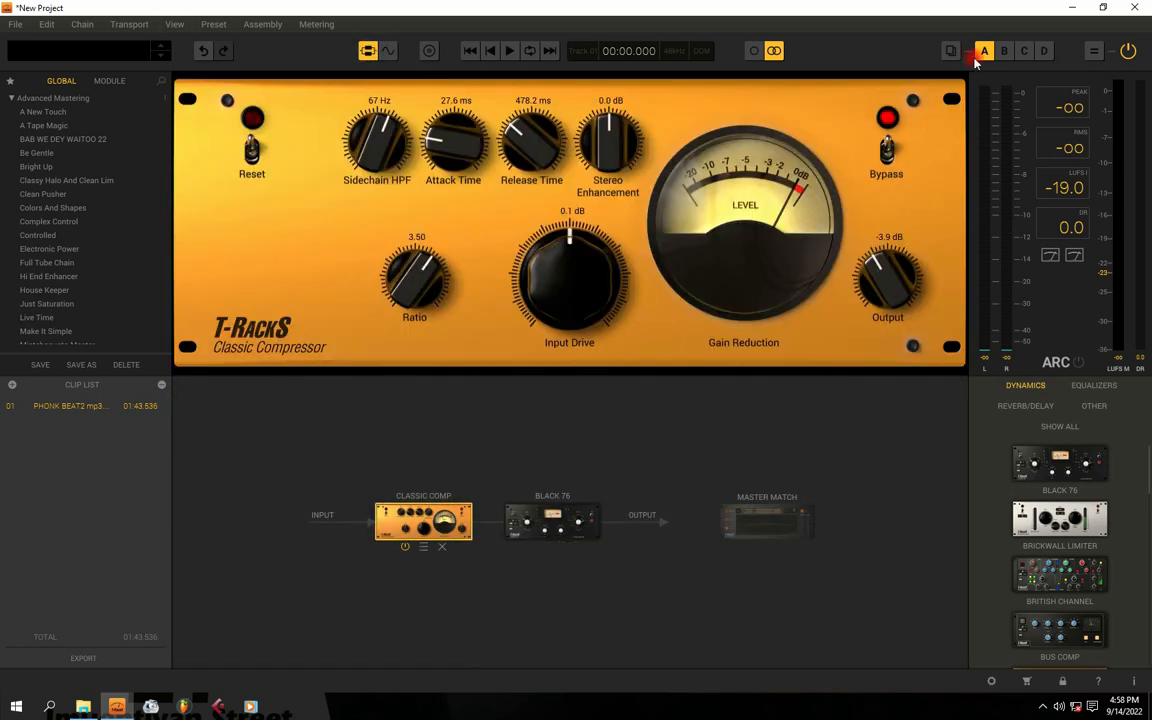
pyautogui.click(545, 520)
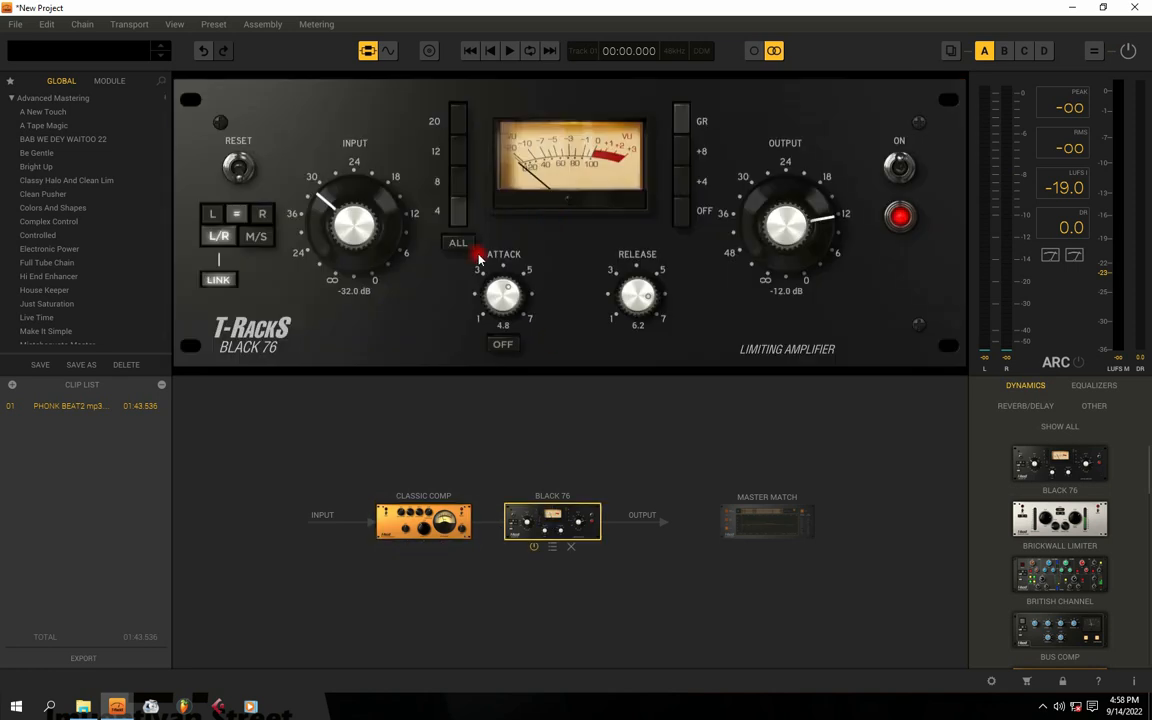
# Set the Black 76 attack to 2.8, playing the track's opening before and after the change
pyautogui.press('space')
pyautogui.press('space')
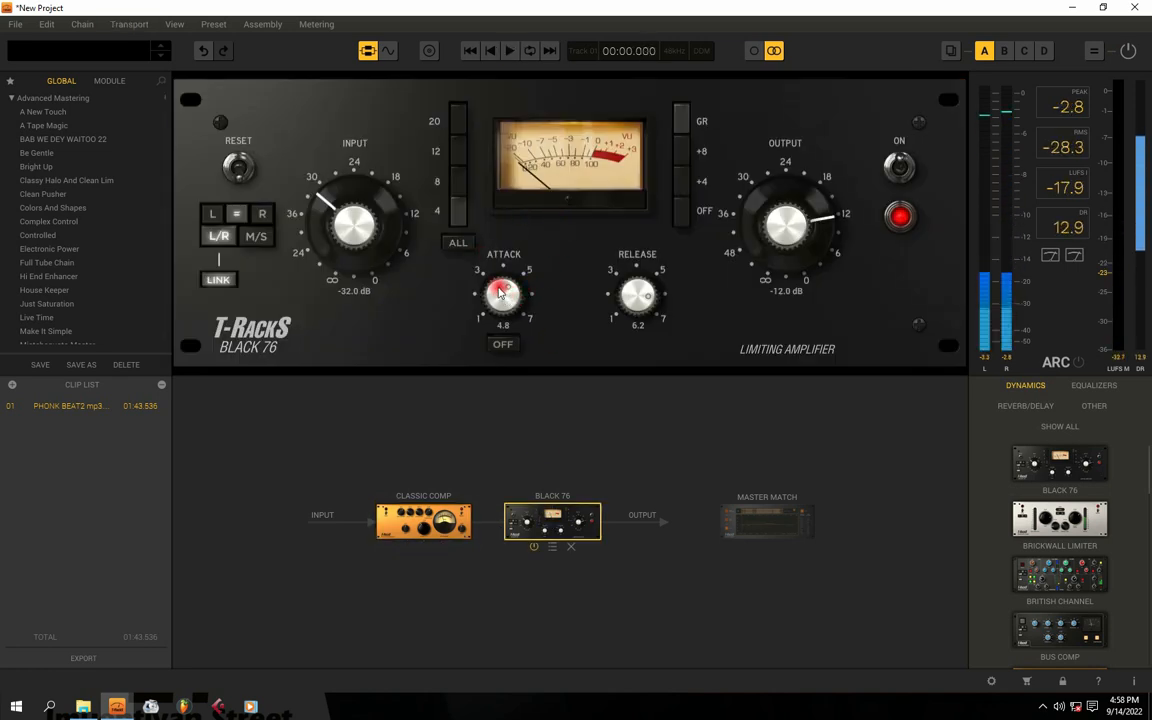
pyautogui.moveTo(509, 289)
pyautogui.mouseDown()
pyautogui.moveTo(503, 305)
pyautogui.moveTo(495, 297)
pyautogui.mouseUp()
pyautogui.press('space')
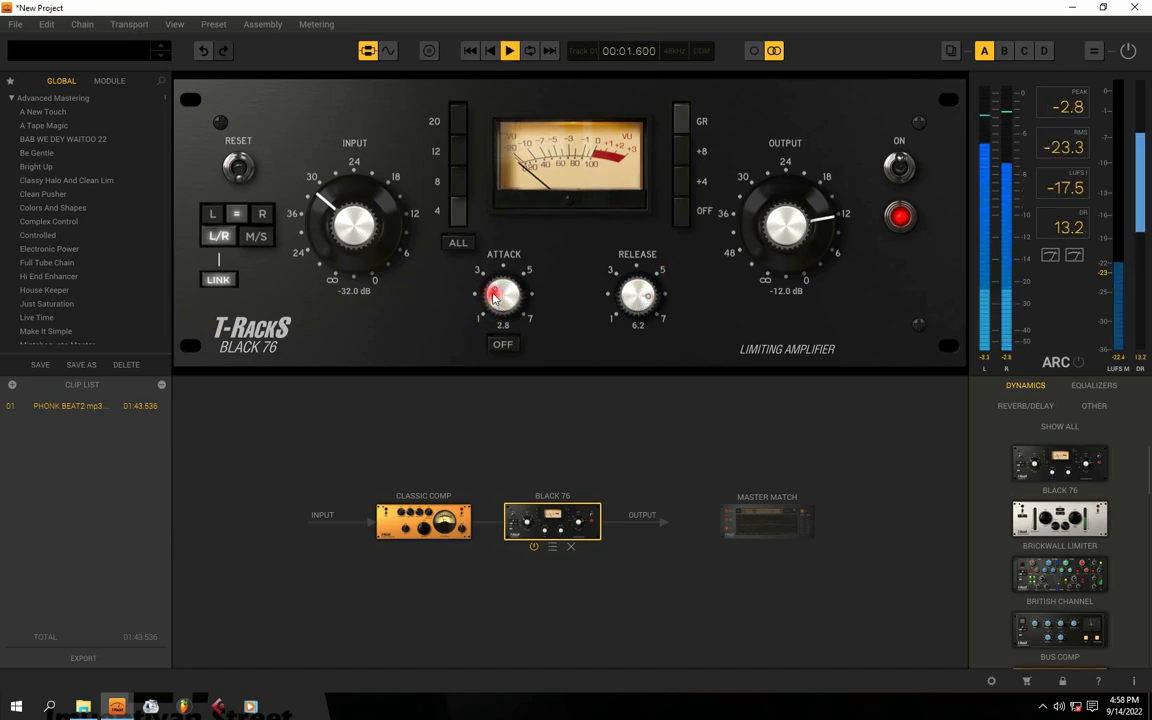
pyautogui.press('space')
# Set the Black 76 output to -21.5 dB and input to -29.0 dB, checking the Classic Comp before returning
pyautogui.moveTo(789, 218); pyautogui.dragTo(795, 238)
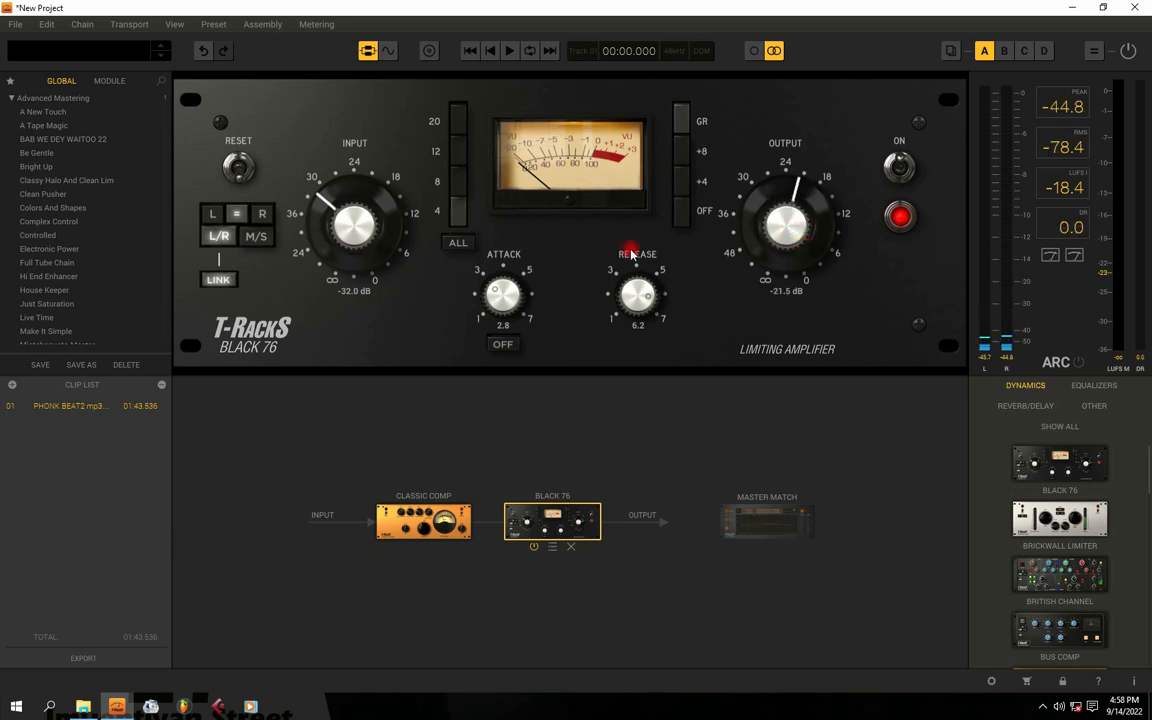
pyautogui.moveTo(356, 238); pyautogui.dragTo(352, 220)
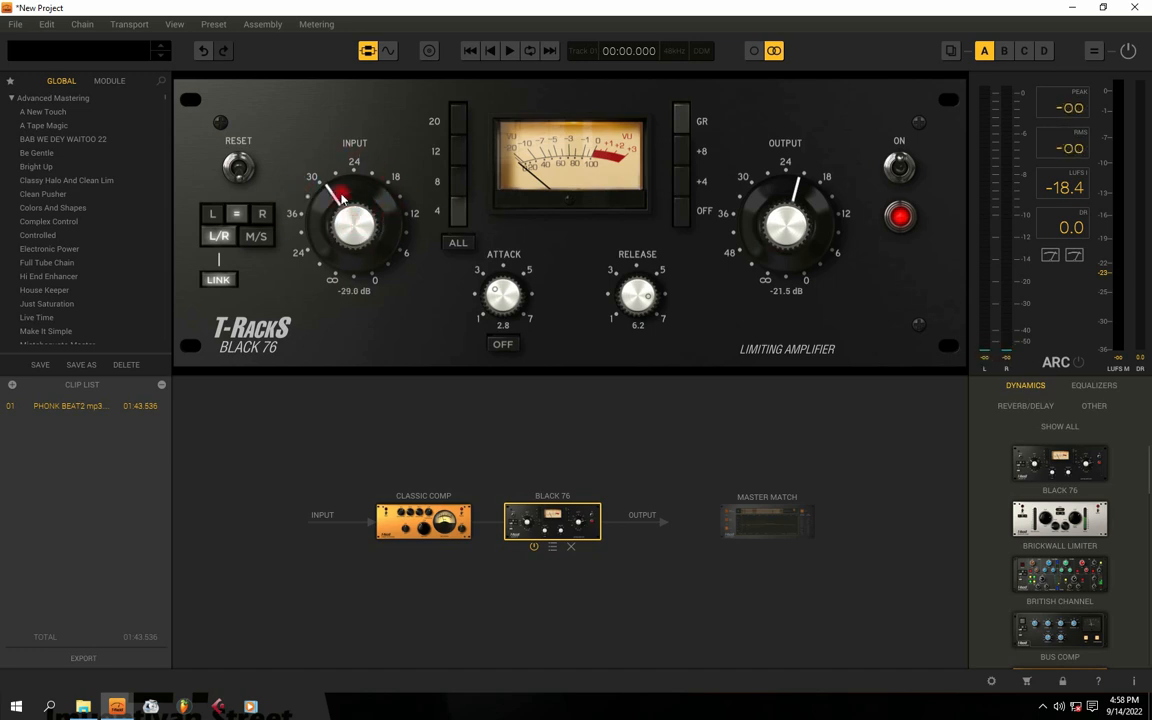
pyautogui.click(432, 524)
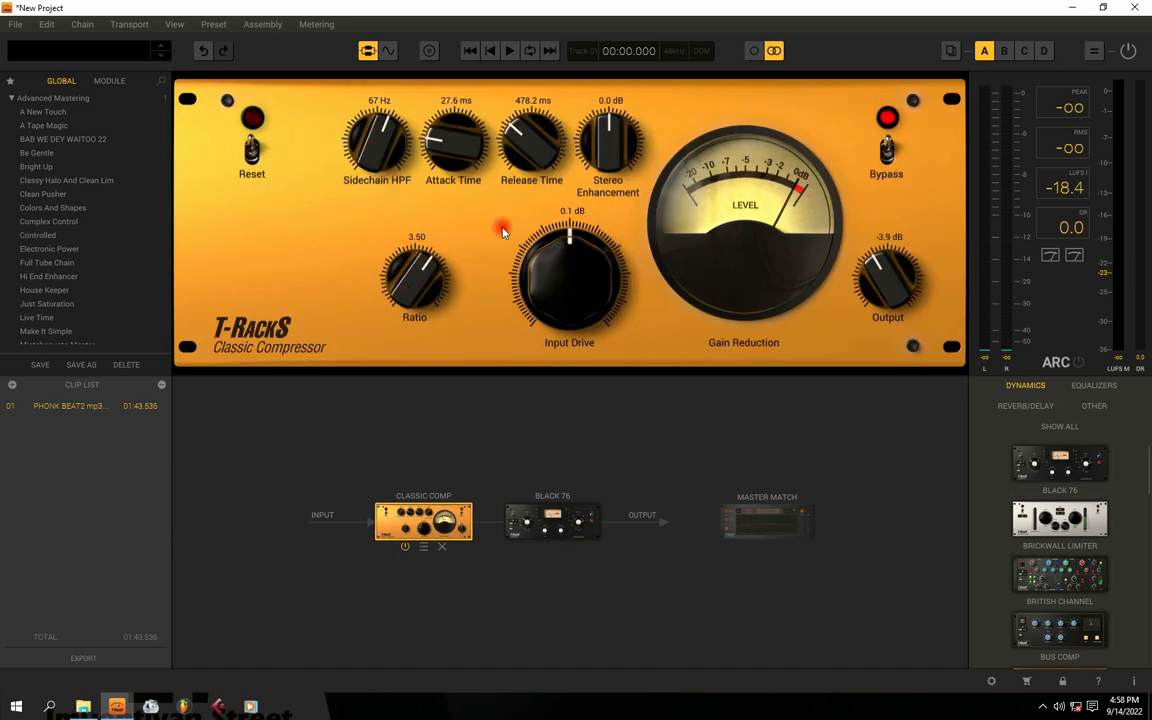
pyautogui.click(540, 524)
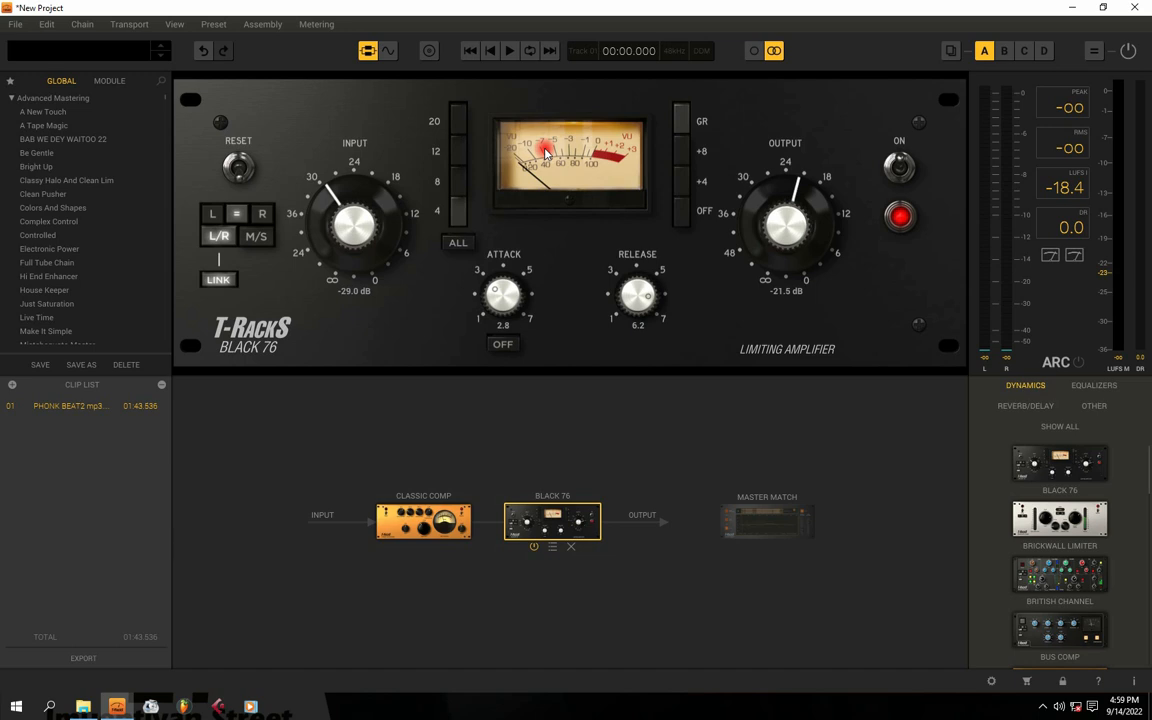
# Try the Black 76's GR and OFF meter modes and ratio 12, then restore ratio 4 and GR metering
pyautogui.click(680, 116)
pyautogui.click(681, 206)
pyautogui.click(681, 216)
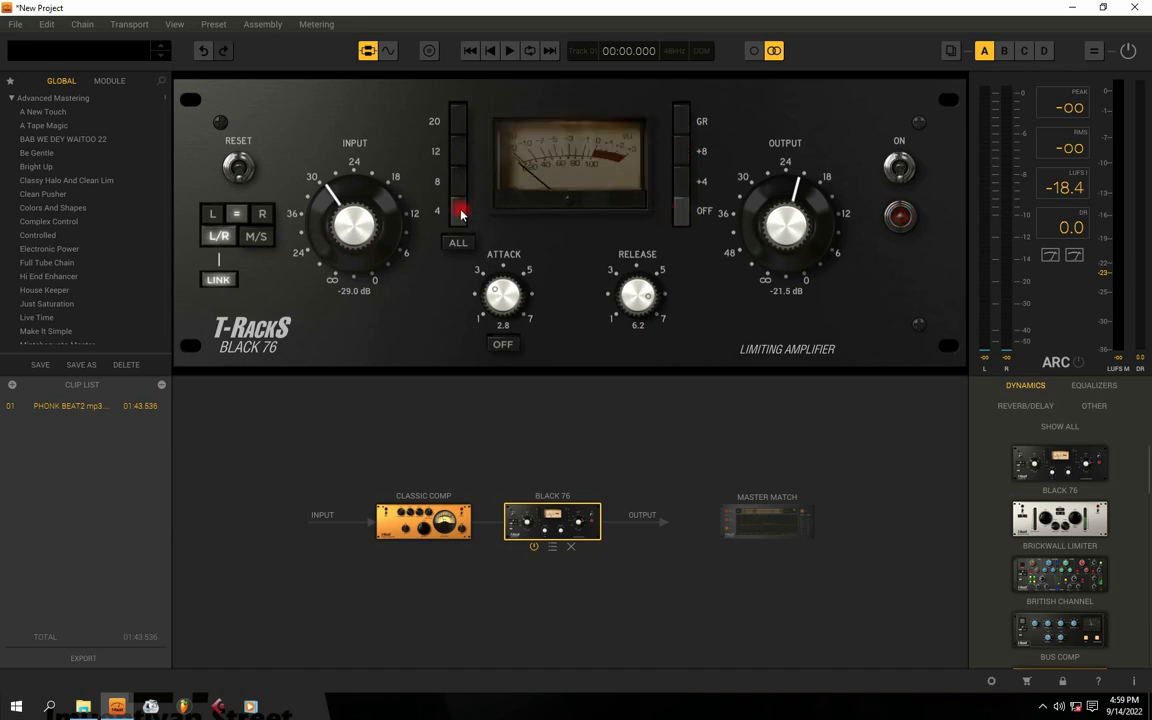
pyautogui.click(452, 143)
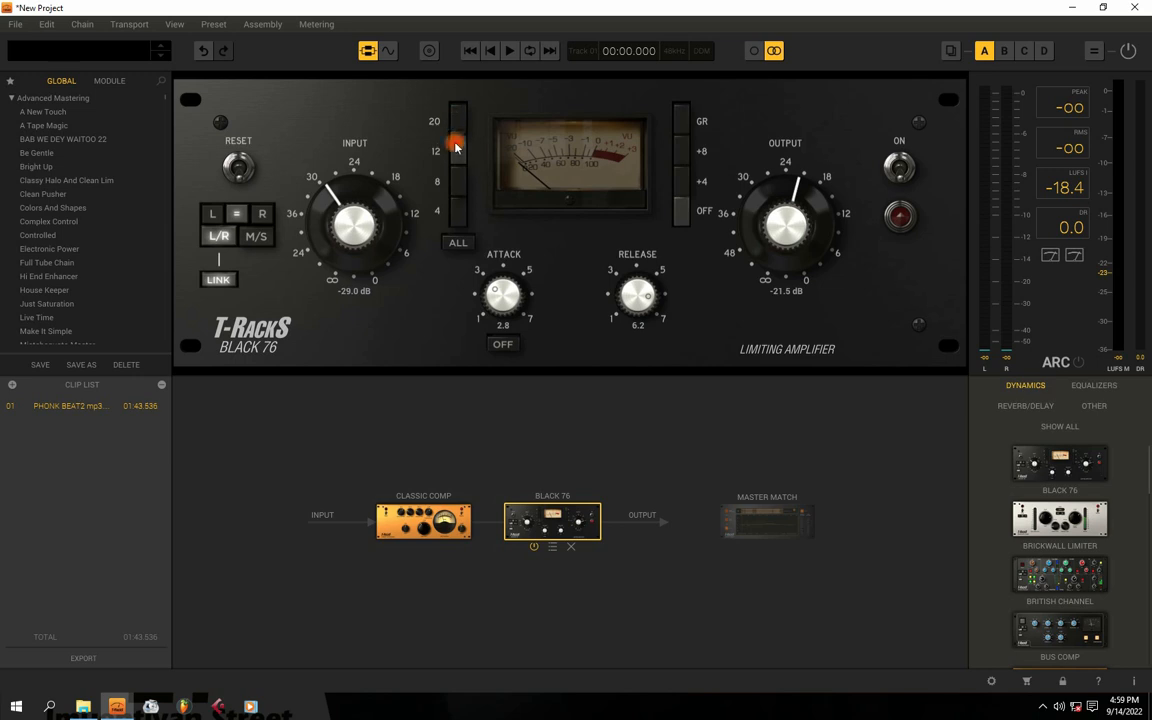
pyautogui.click(463, 209)
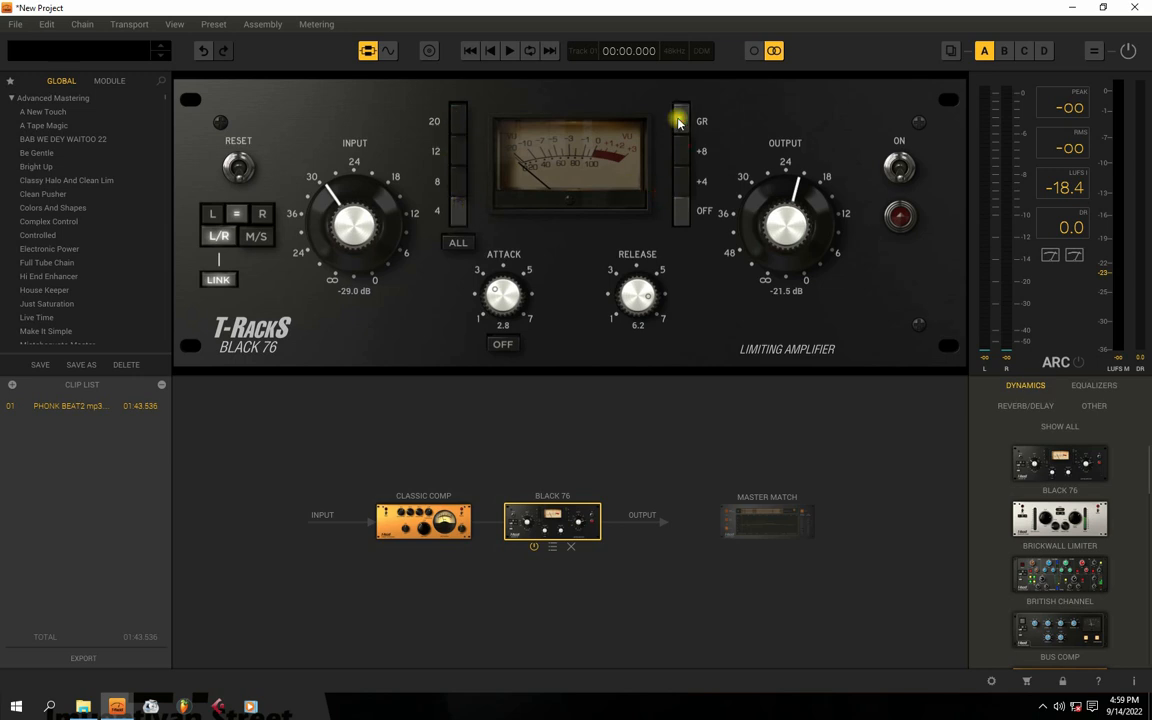
pyautogui.click(771, 163)
# Audition the track's opening, then set the Black 76 attack to 2.9 and release to 6.0
pyautogui.press('space')
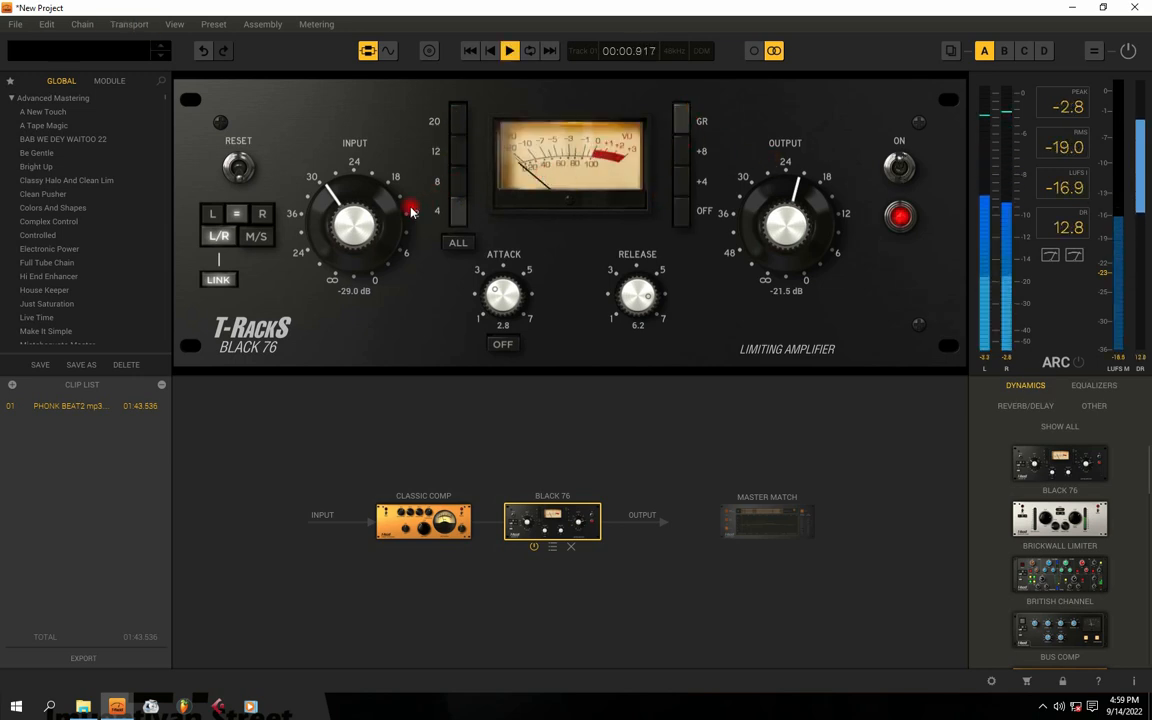
pyautogui.press('space')
pyautogui.moveTo(510, 290)
pyautogui.mouseDown()
pyautogui.moveTo(442, 263)
pyautogui.moveTo(496, 293)
pyautogui.mouseUp()
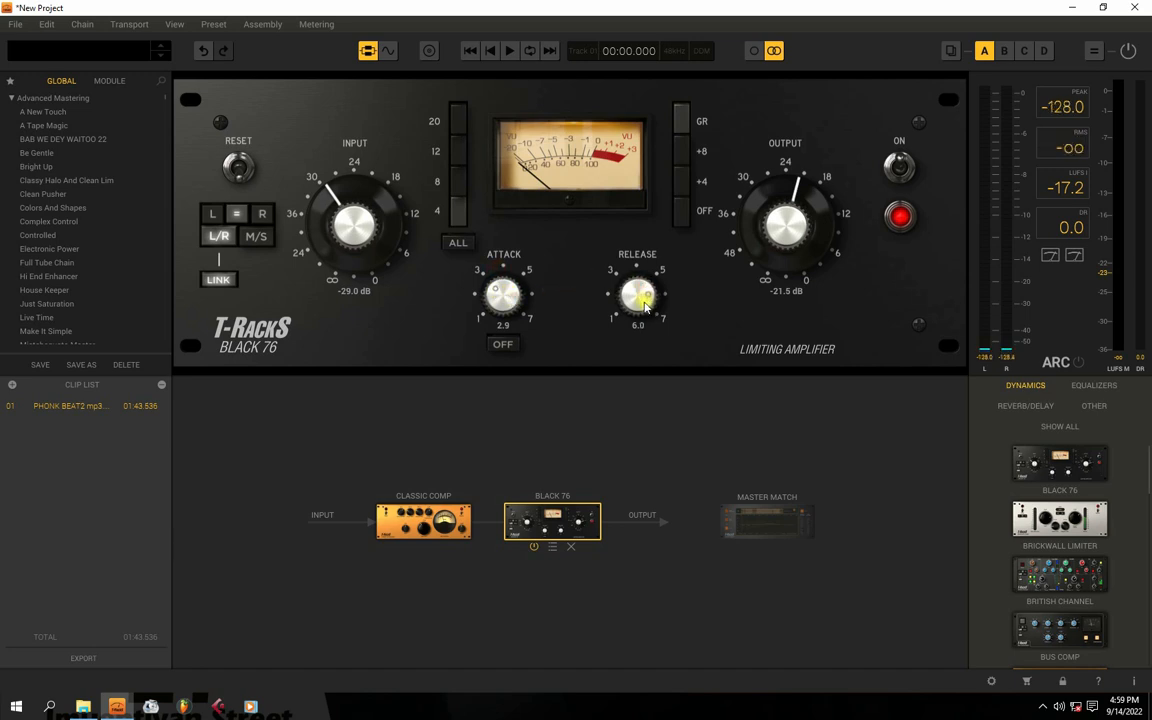
# Play the track while toggling the Black 76 attack off and on again to compare, then stop
pyautogui.press('space')
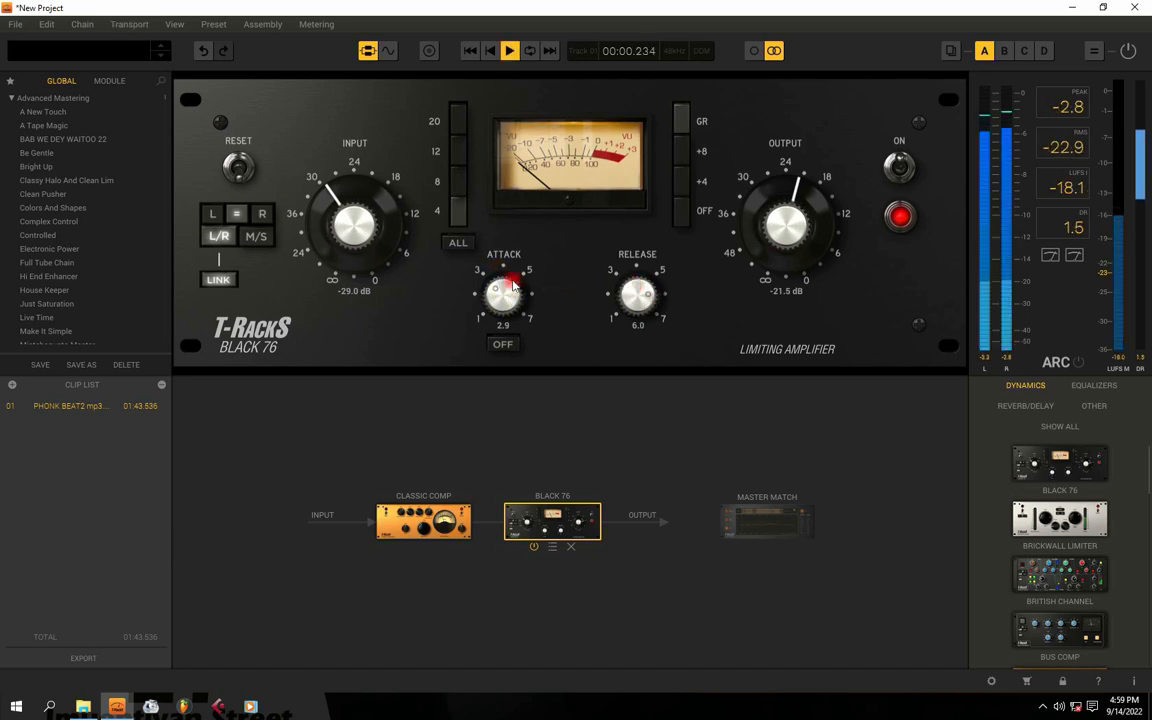
pyautogui.click(503, 344)
pyautogui.click(503, 344)
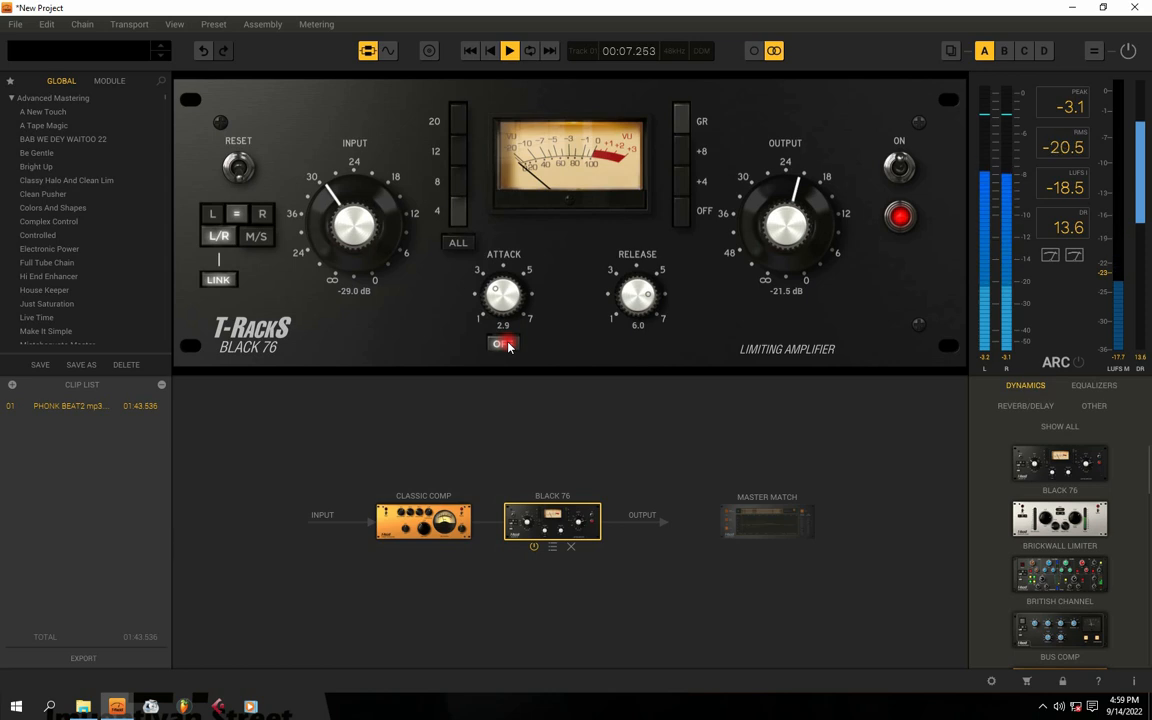
pyautogui.press('space')
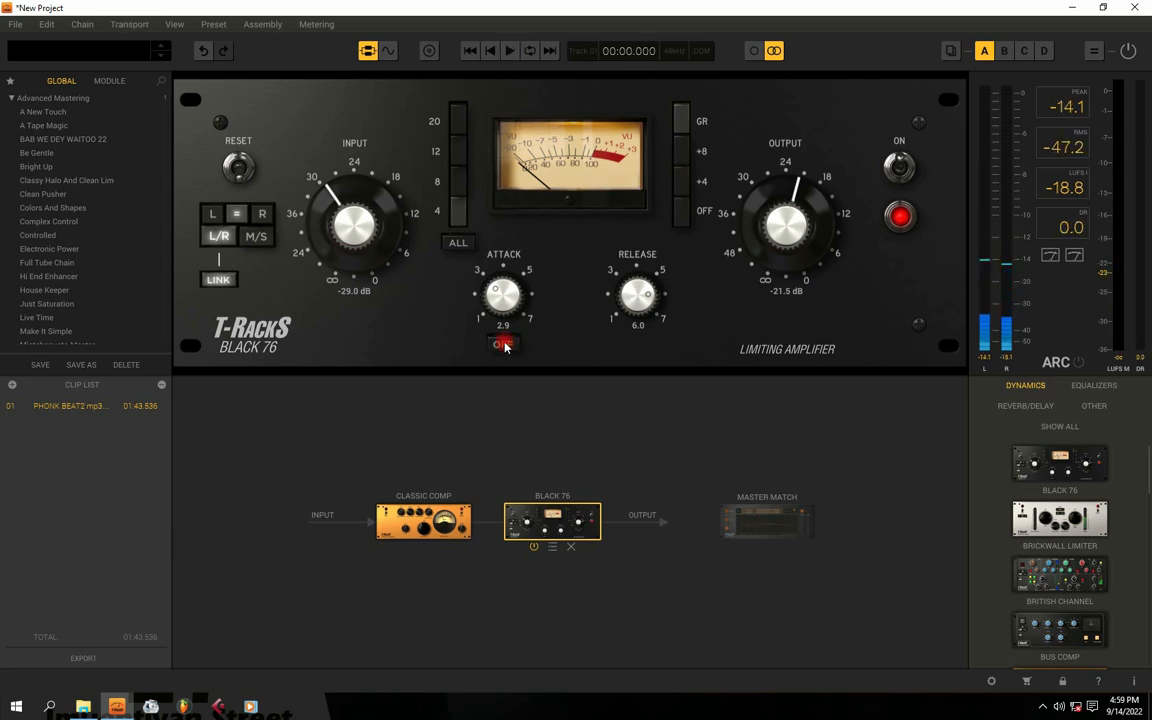
# Play the track while lowering the Black 76 input to -33.4 dB, then stop
pyautogui.press('space')
pyautogui.moveTo(352, 238); pyautogui.dragTo(353, 265)
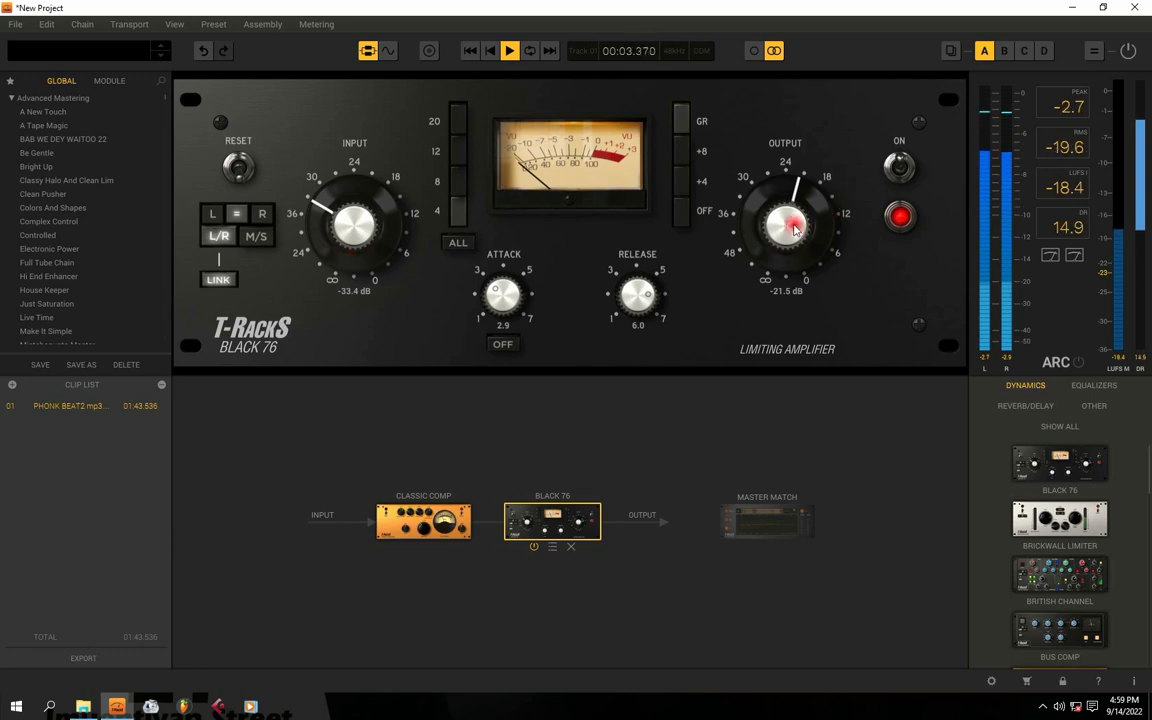
pyautogui.press('space')
# During playback, set the Black 76 input to -25.4 dB and output to -26.5 dB, comparing the module bypassed and active
pyautogui.click(502, 344)
pyautogui.press('space')
pyautogui.moveTo(345, 238); pyautogui.dragTo(345, 193)
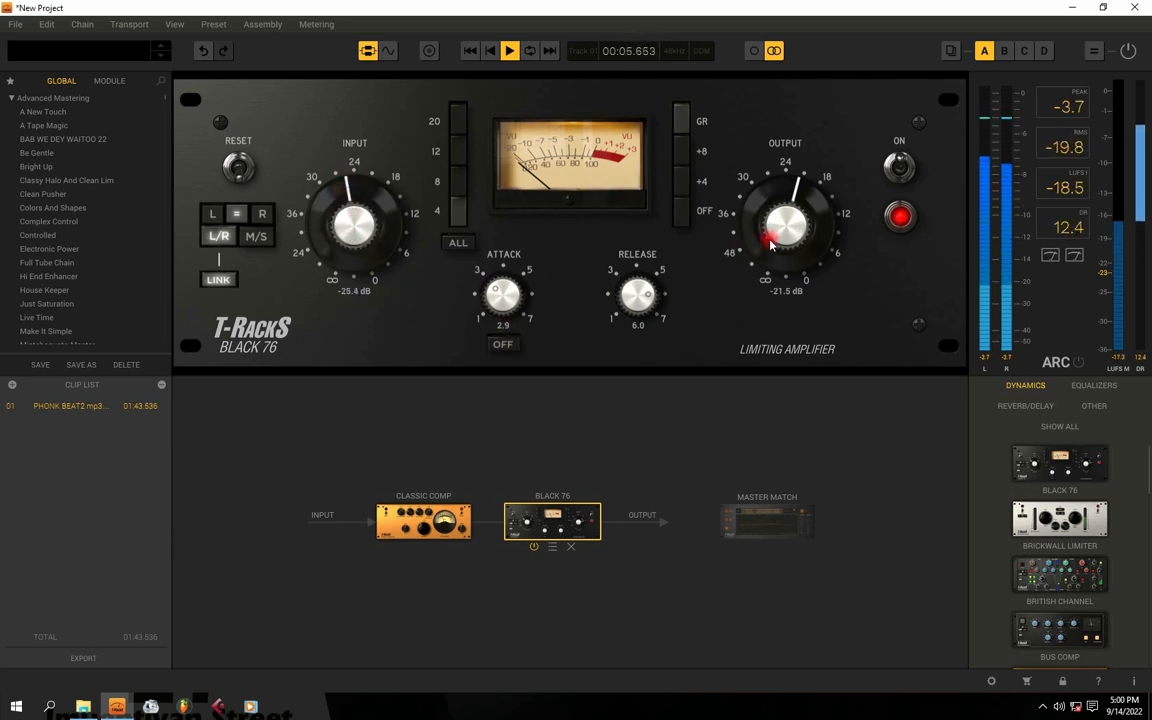
pyautogui.moveTo(790, 218); pyautogui.dragTo(797, 241)
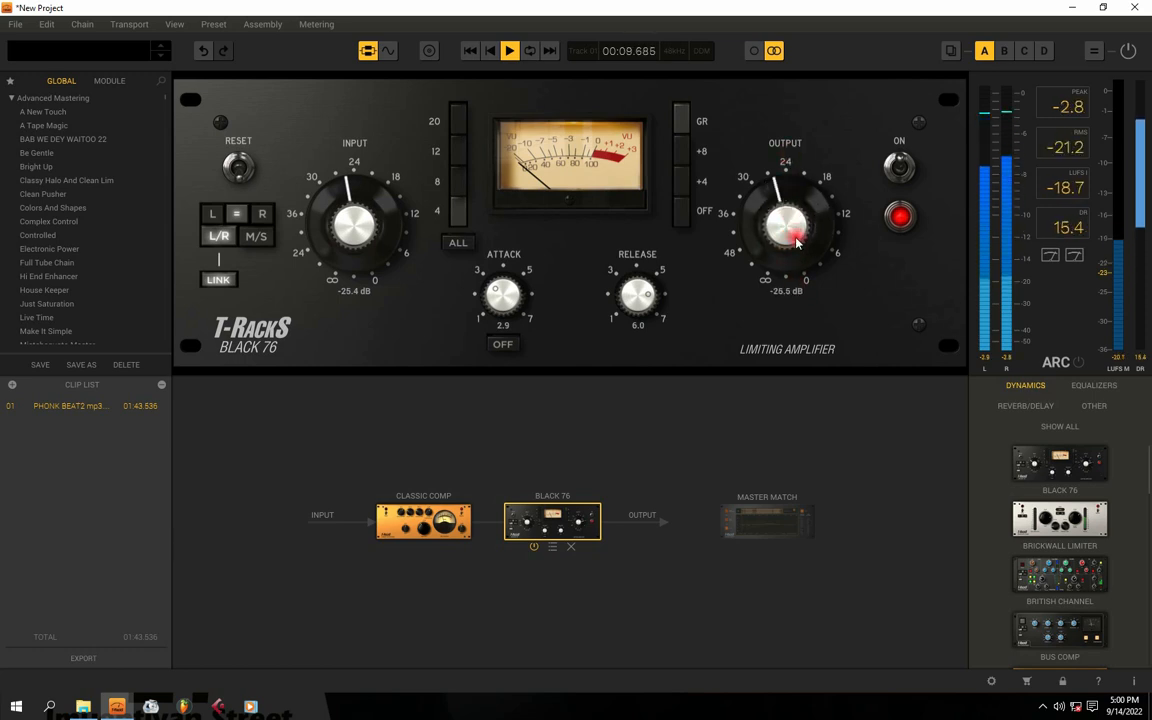
pyautogui.click(537, 549)
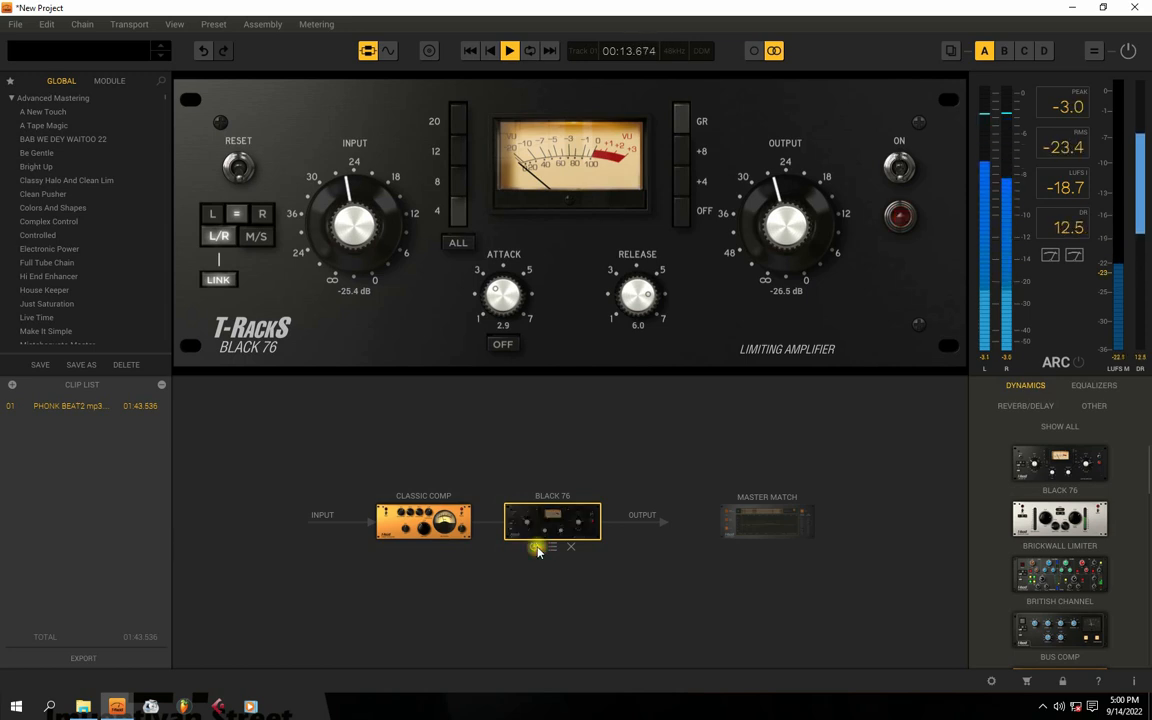
pyautogui.click(537, 549)
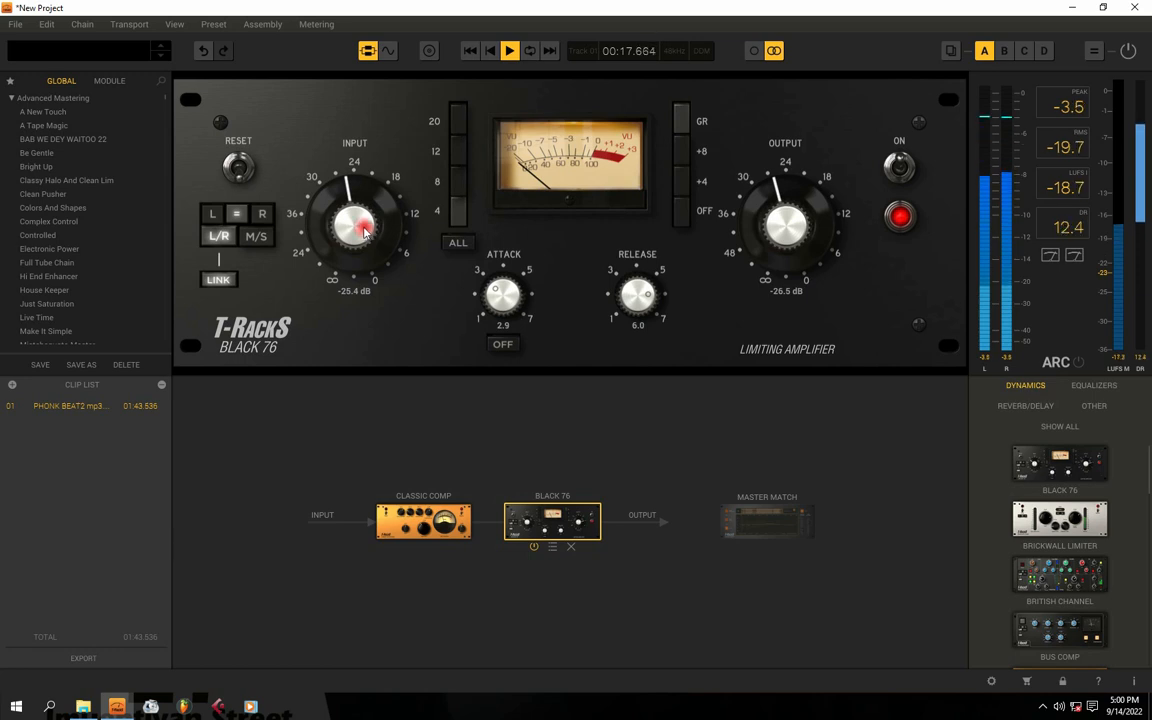
# Try the Black 76's ALL ratio while sweeping the input up through -13.0 dB during playback
pyautogui.click(452, 244)
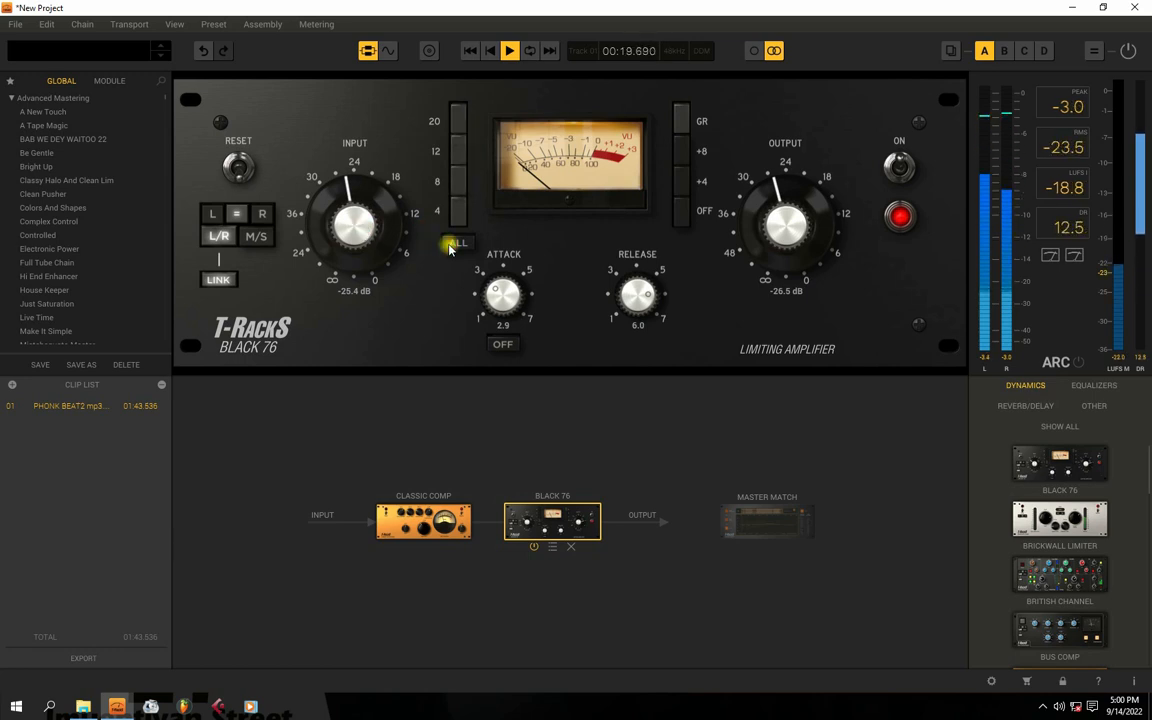
pyautogui.moveTo(415, 243); pyautogui.dragTo(350, 170)
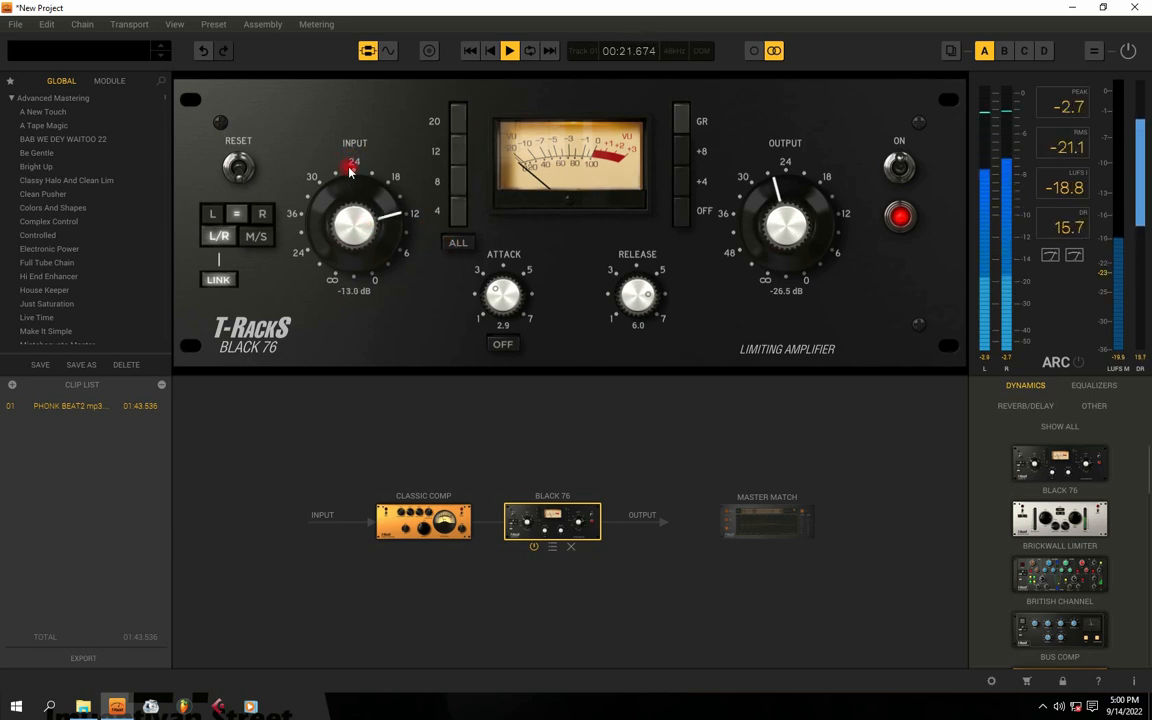
pyautogui.click(361, 223)
pyautogui.moveTo(337, 259); pyautogui.dragTo(460, 250)
# Step the Black 76 ratio through 8 and 12 to 20, and set the input to -25.9 dB
pyautogui.click(458, 182)
pyautogui.click(464, 148)
pyautogui.click(463, 121)
pyautogui.moveTo(368, 210); pyautogui.dragTo(339, 148)
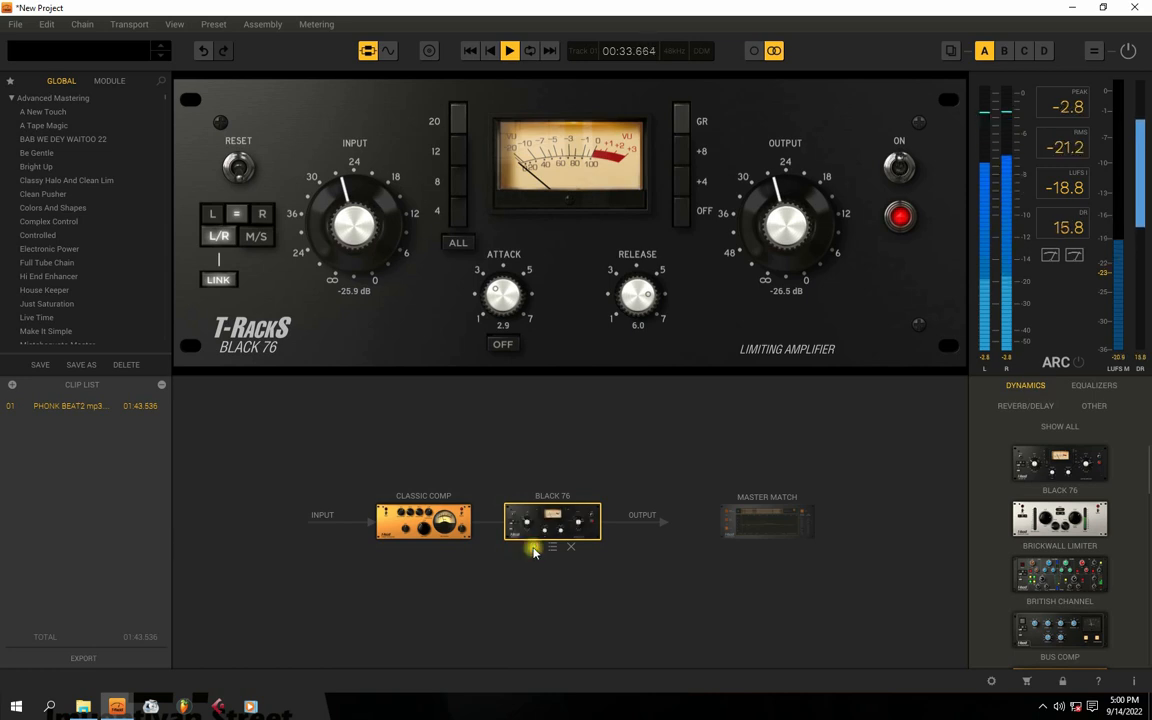
# Enable overall processing and replay the opening with the Black 76 attack off and its input at -23.9 dB
pyautogui.click(1118, 57)
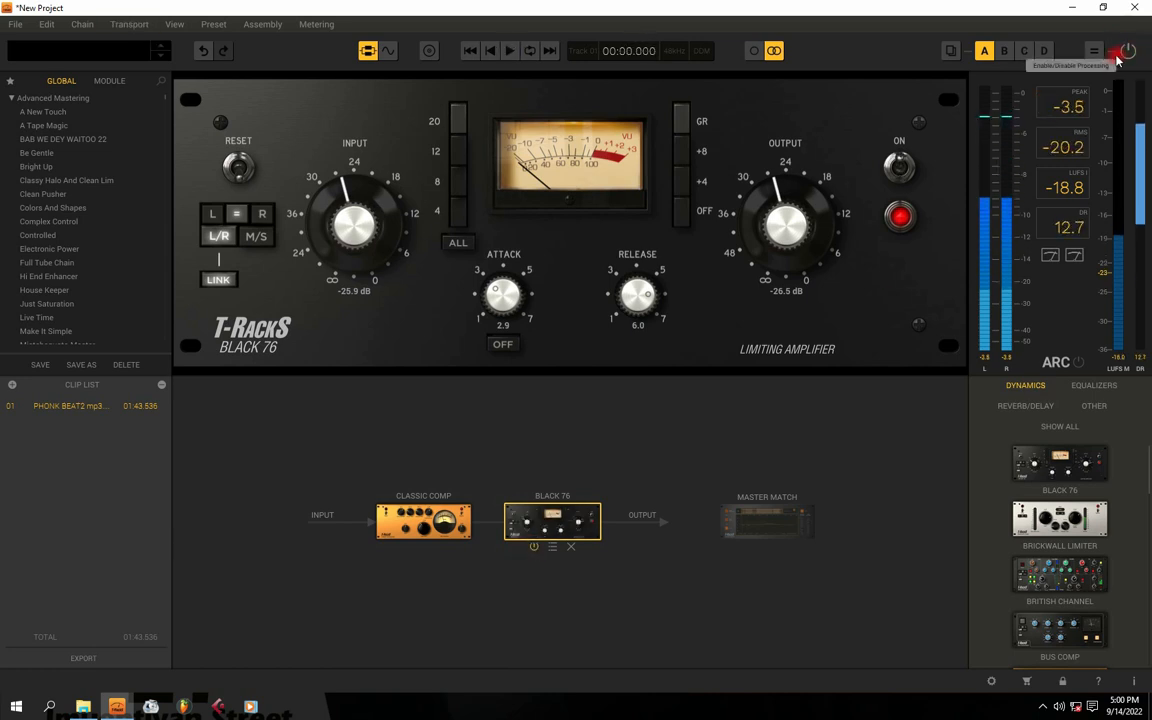
pyautogui.press('space')
pyautogui.moveTo(352, 228); pyautogui.dragTo(373, 329)
pyautogui.click(497, 344)
pyautogui.moveTo(403, 252); pyautogui.dragTo(347, 215)
pyautogui.press('space')
pyautogui.press('space')
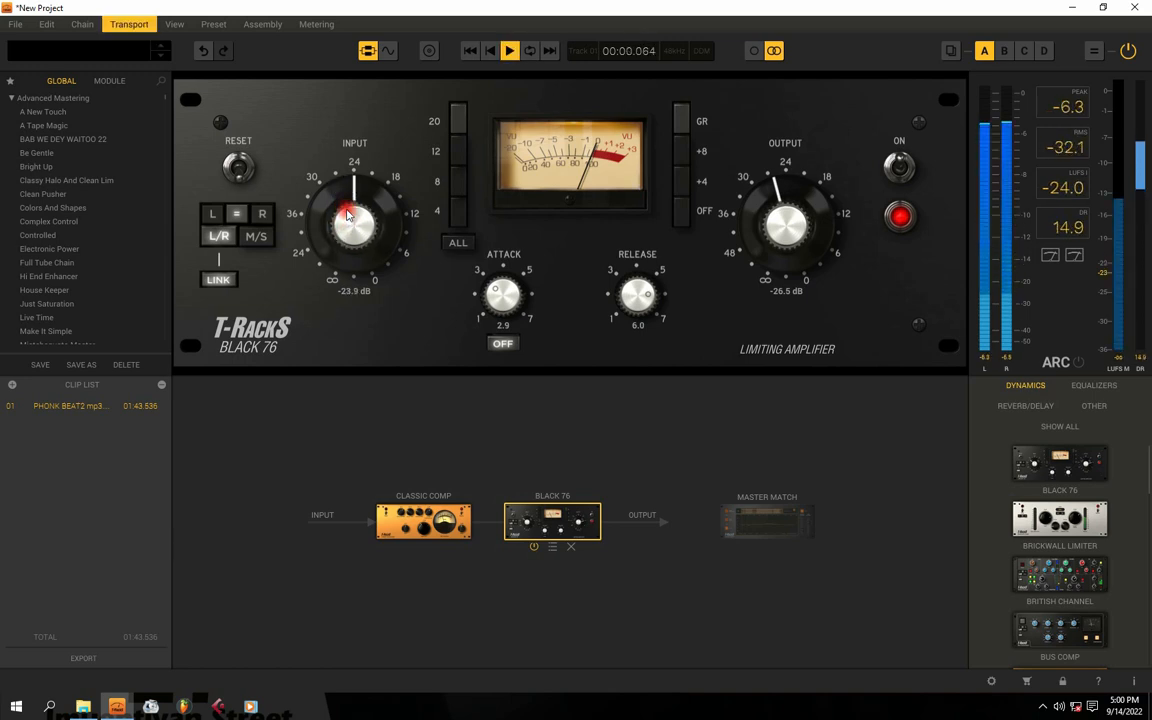
# Turn the Black 76 attack back on, lower the input to -40.3 dB and restart playback from the beginning
pyautogui.click(502, 344)
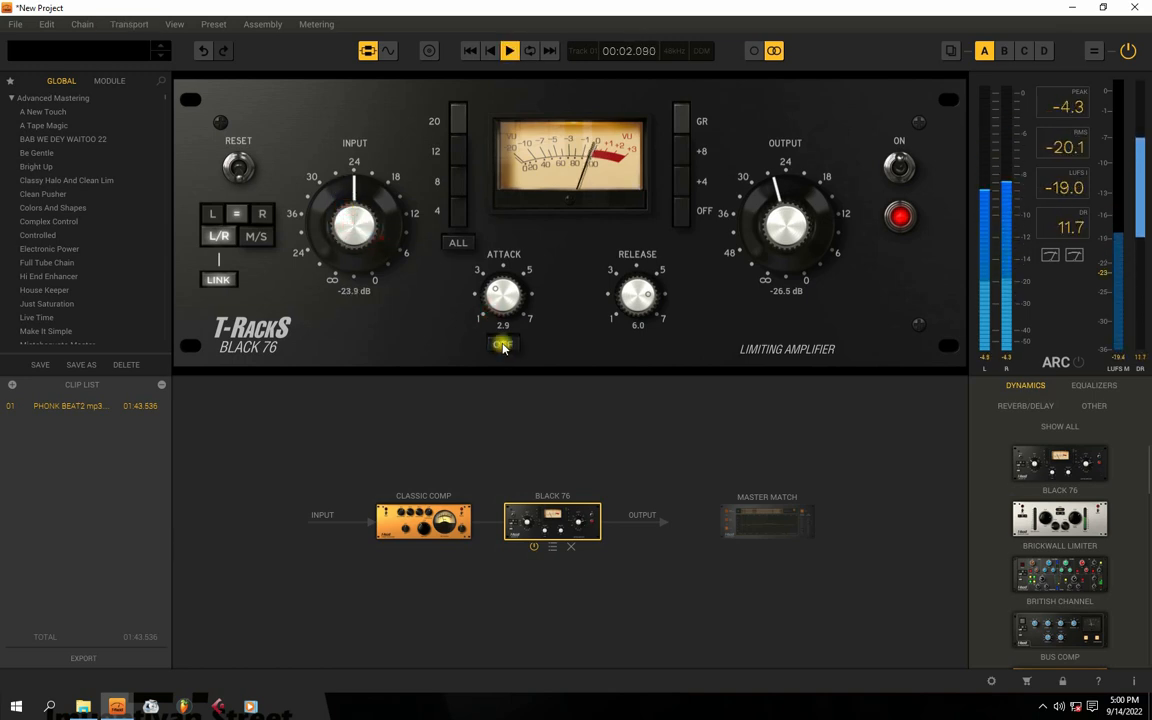
pyautogui.moveTo(380, 252); pyautogui.dragTo(364, 295)
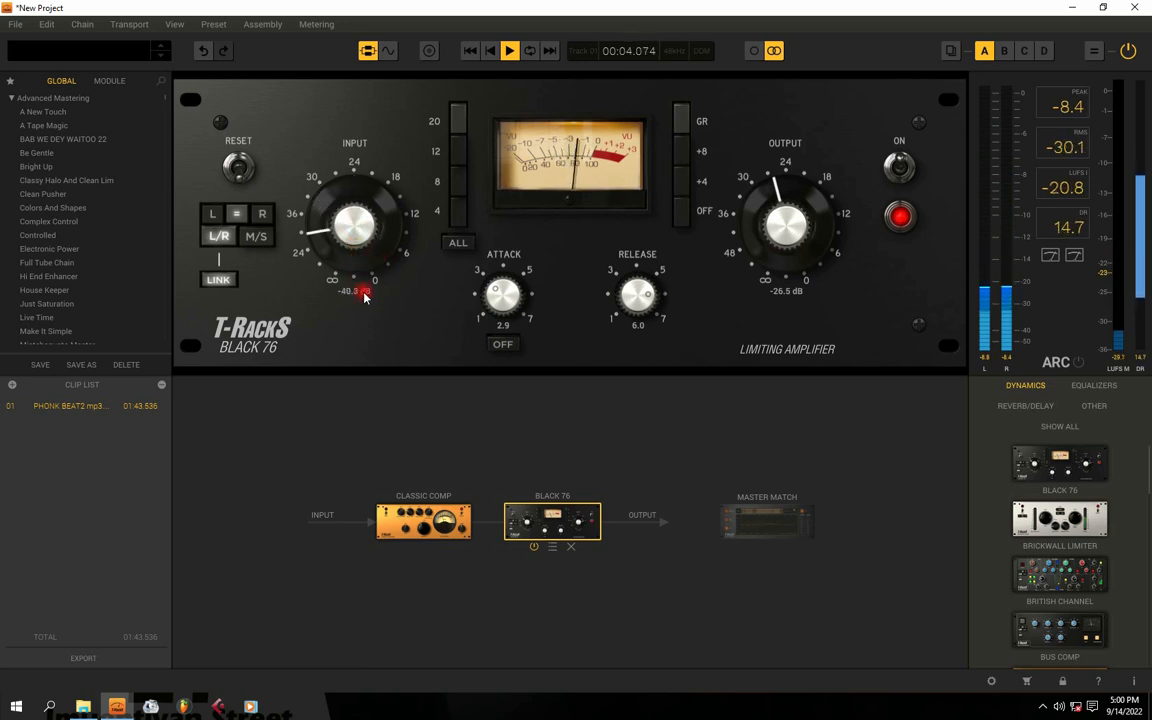
pyautogui.press('space')
pyautogui.press('space')
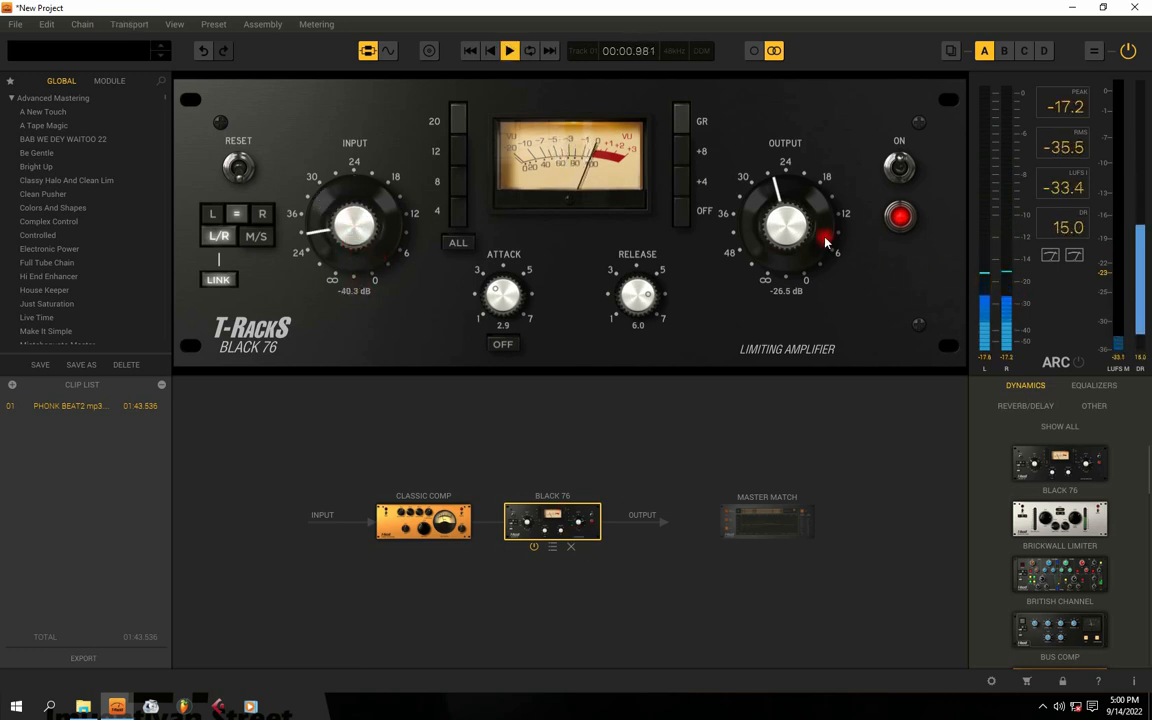
# Raise the Black 76 output to -19.3 dB, replay the opening with the module bypassed, and trim the output to -19.6 dB
pyautogui.moveTo(787, 222); pyautogui.dragTo(767, 191)
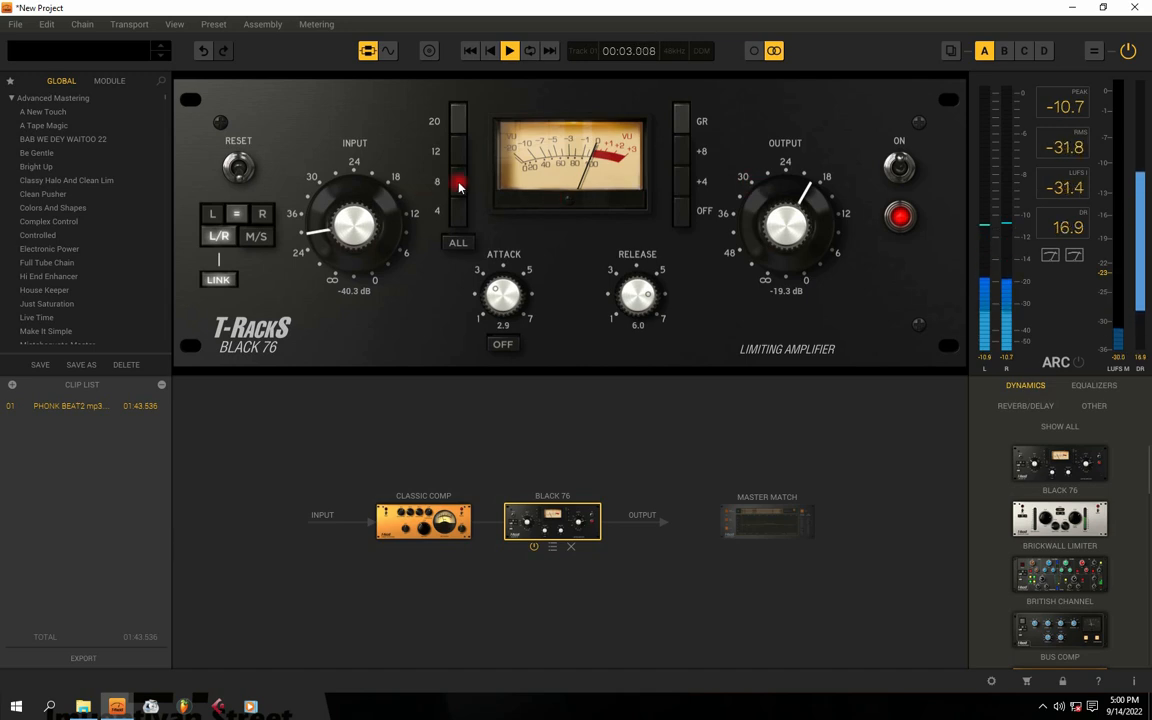
pyautogui.press('space')
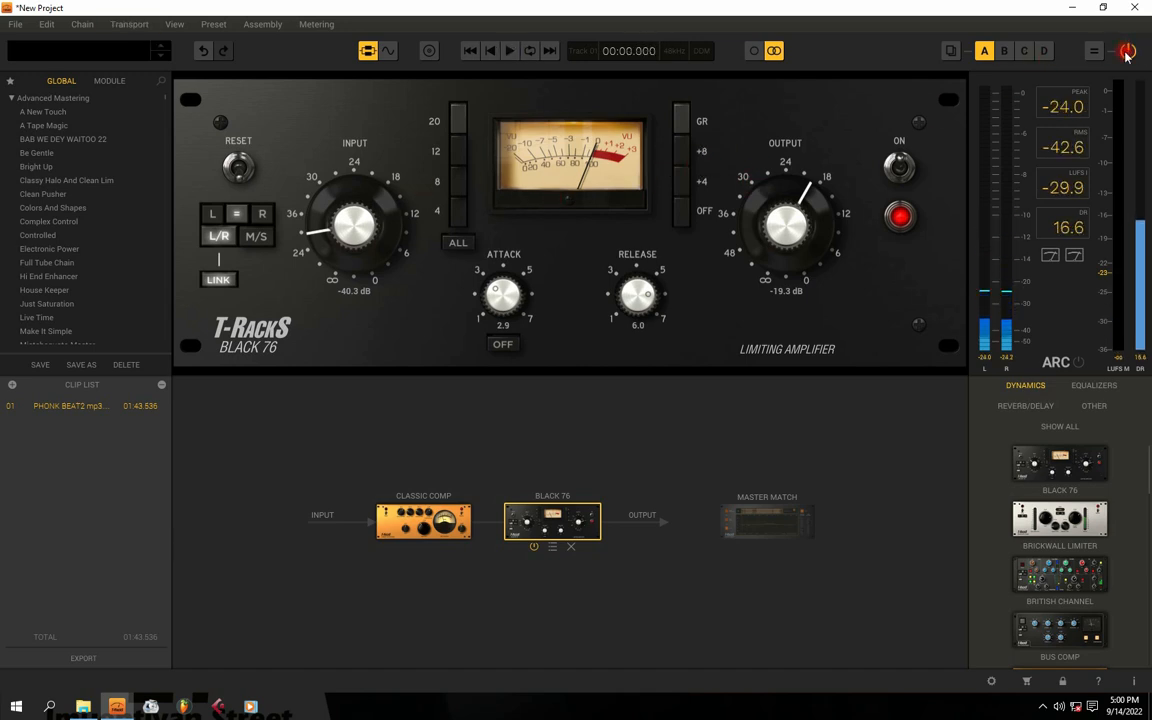
pyautogui.press('space')
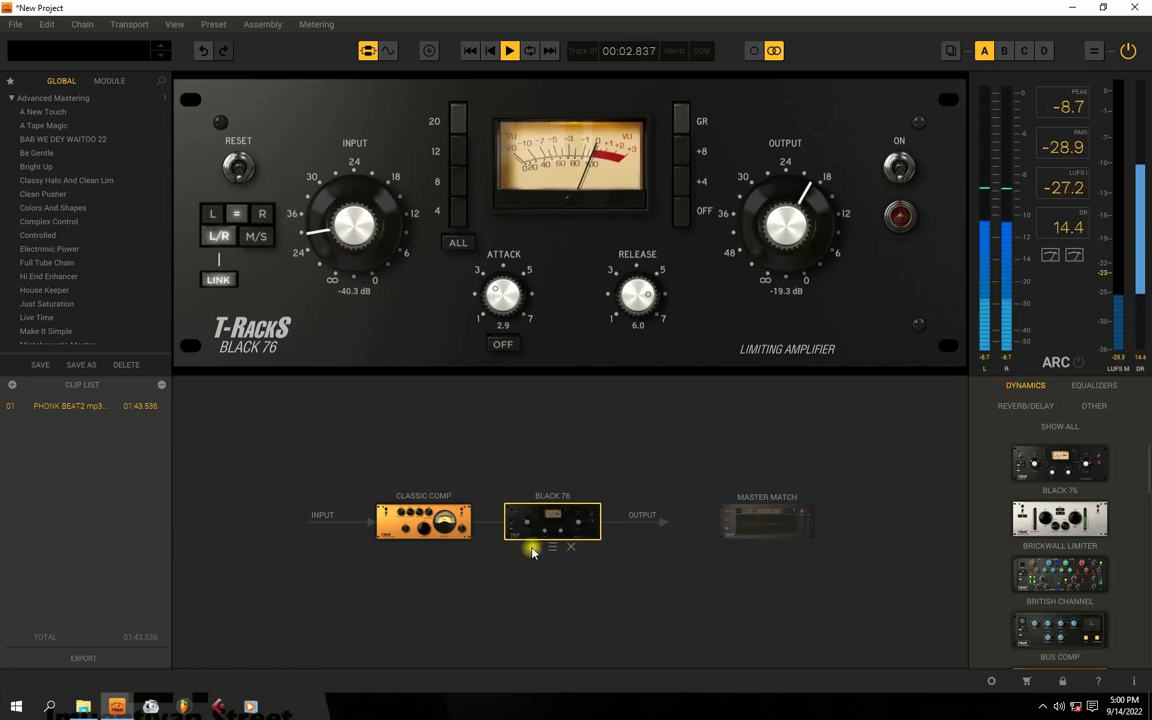
pyautogui.moveTo(784, 256)
pyautogui.mouseDown()
pyautogui.moveTo(783, 210)
pyautogui.moveTo(797, 250)
pyautogui.mouseUp()
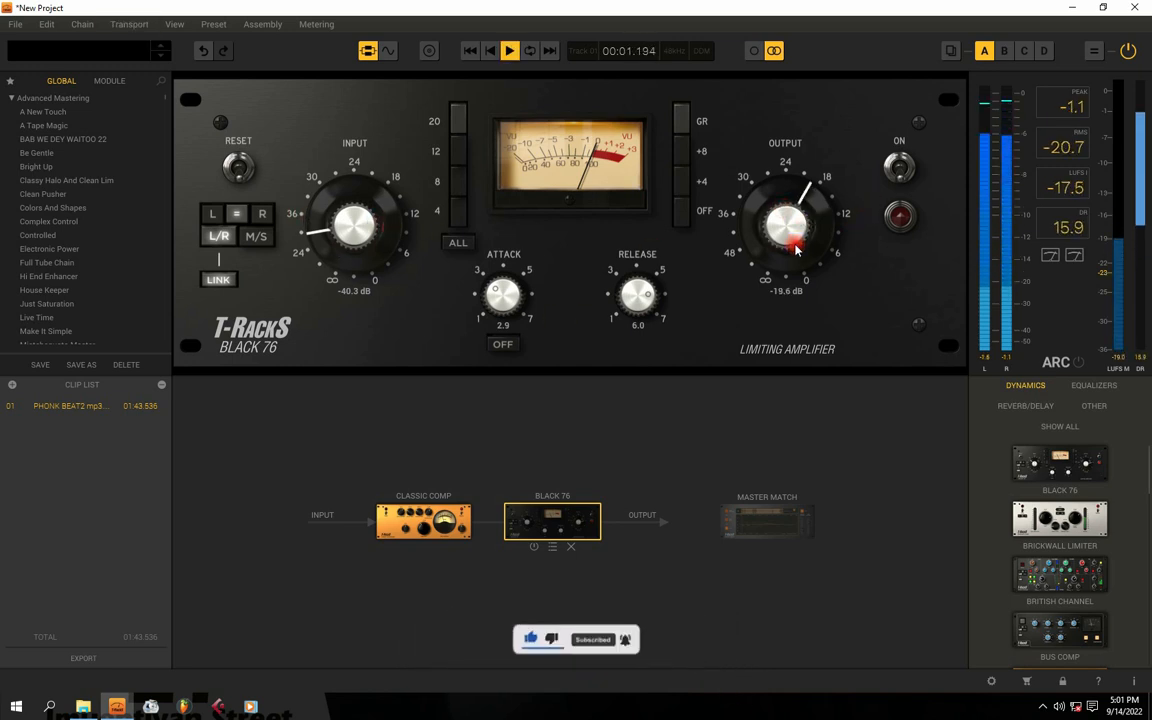
# Reset the Black 76 to its default settings and replay the opening with the module switched on
pyautogui.click(239, 169)
pyautogui.press('space')
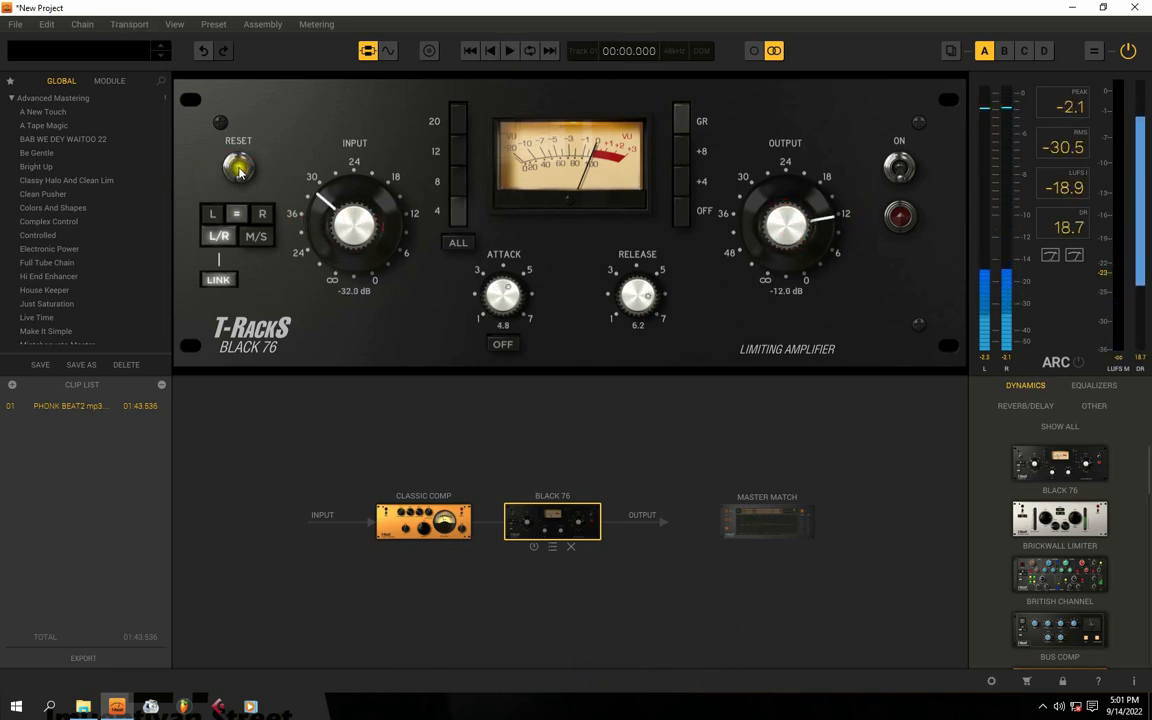
pyautogui.press('space')
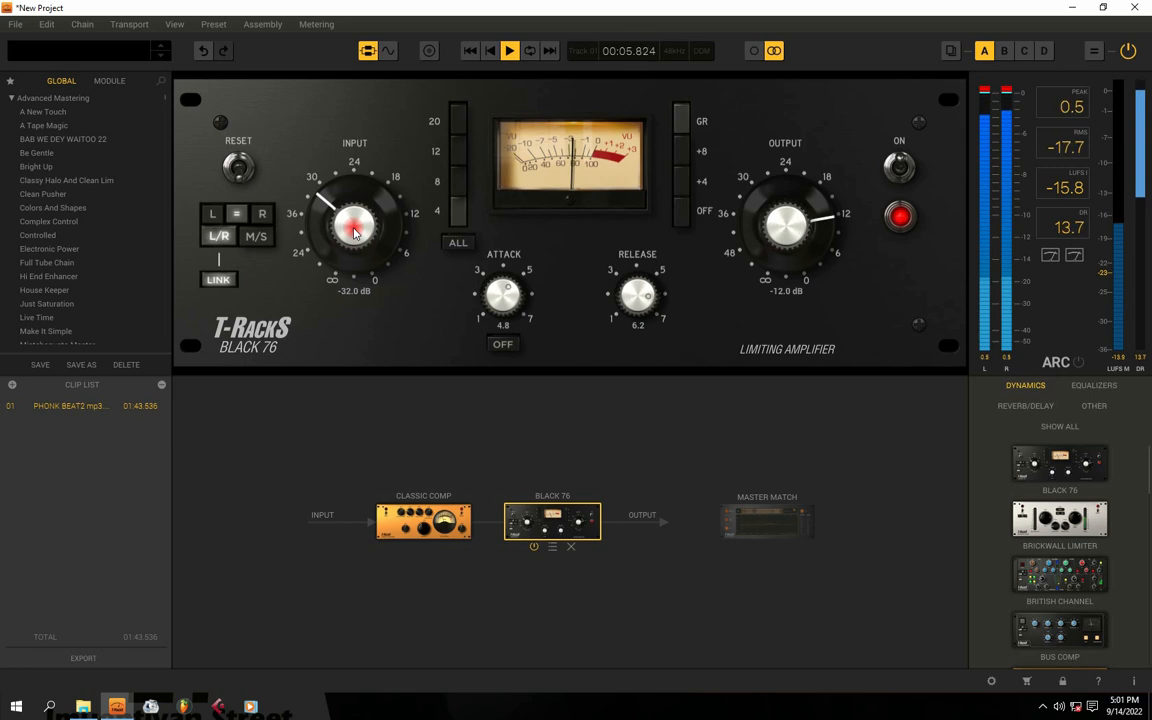
pyautogui.press('space')
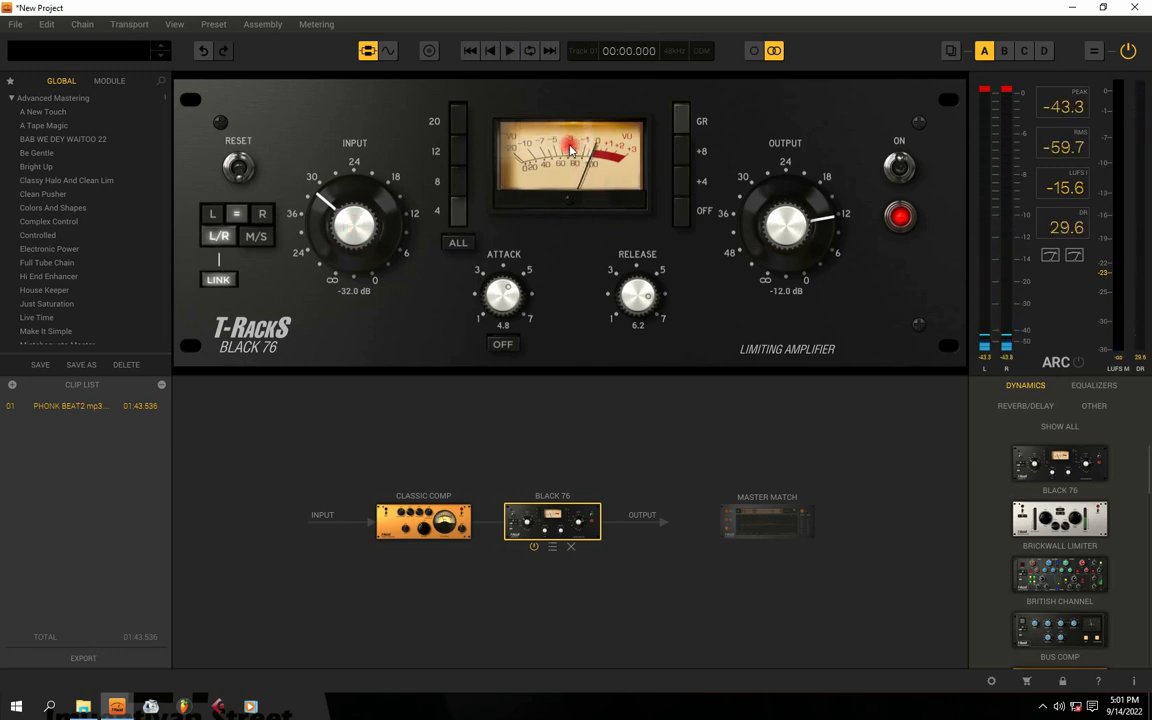
pyautogui.press('space')
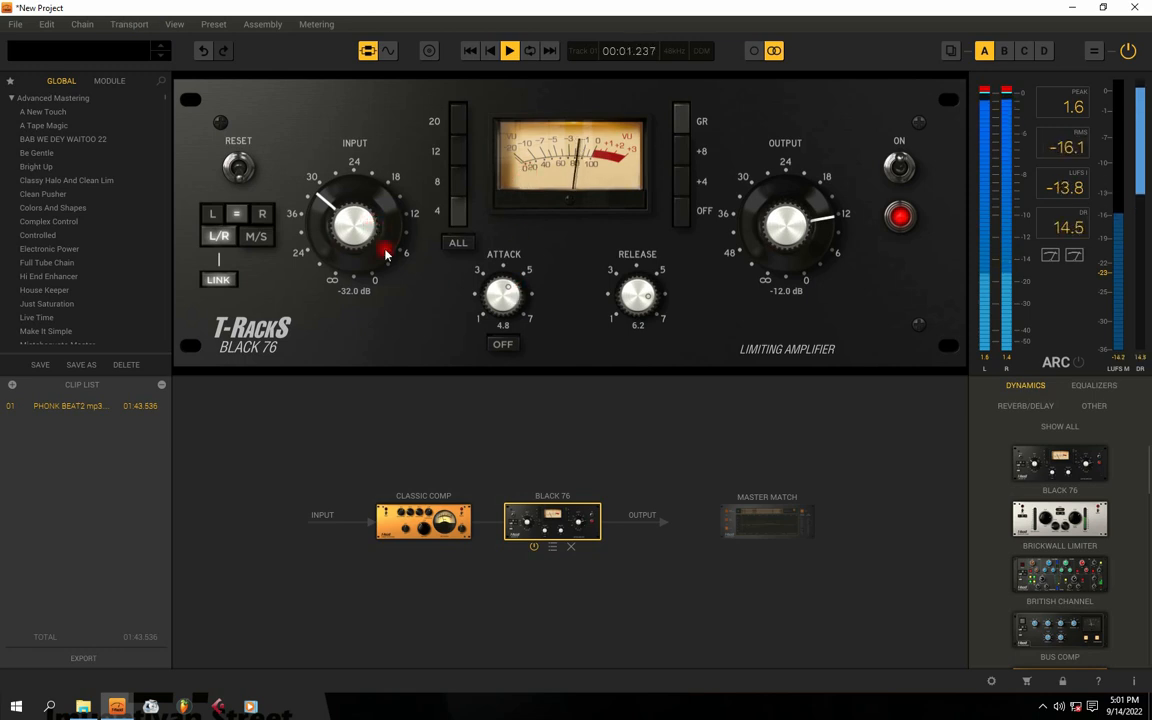
# Lower the Black 76 attack to 2.8 and its release to 5.7 while auditioning the opening
pyautogui.moveTo(505, 292); pyautogui.dragTo(516, 363)
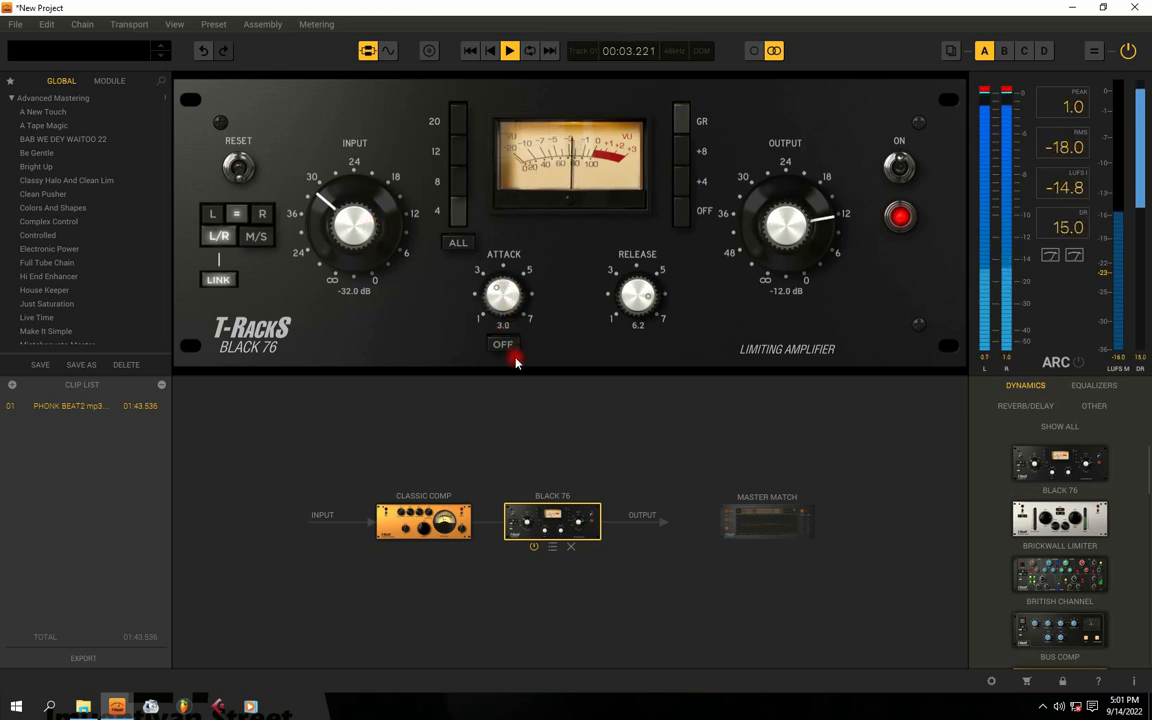
pyautogui.moveTo(497, 297); pyautogui.dragTo(510, 350)
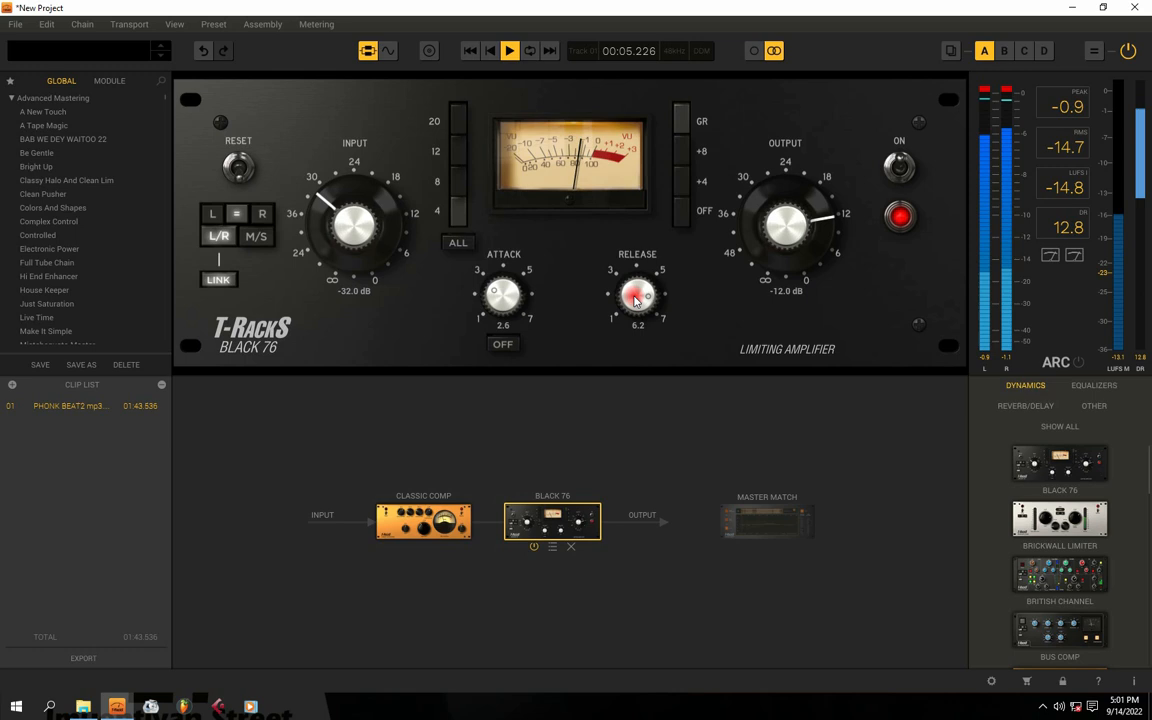
pyautogui.moveTo(638, 318); pyautogui.dragTo(647, 328)
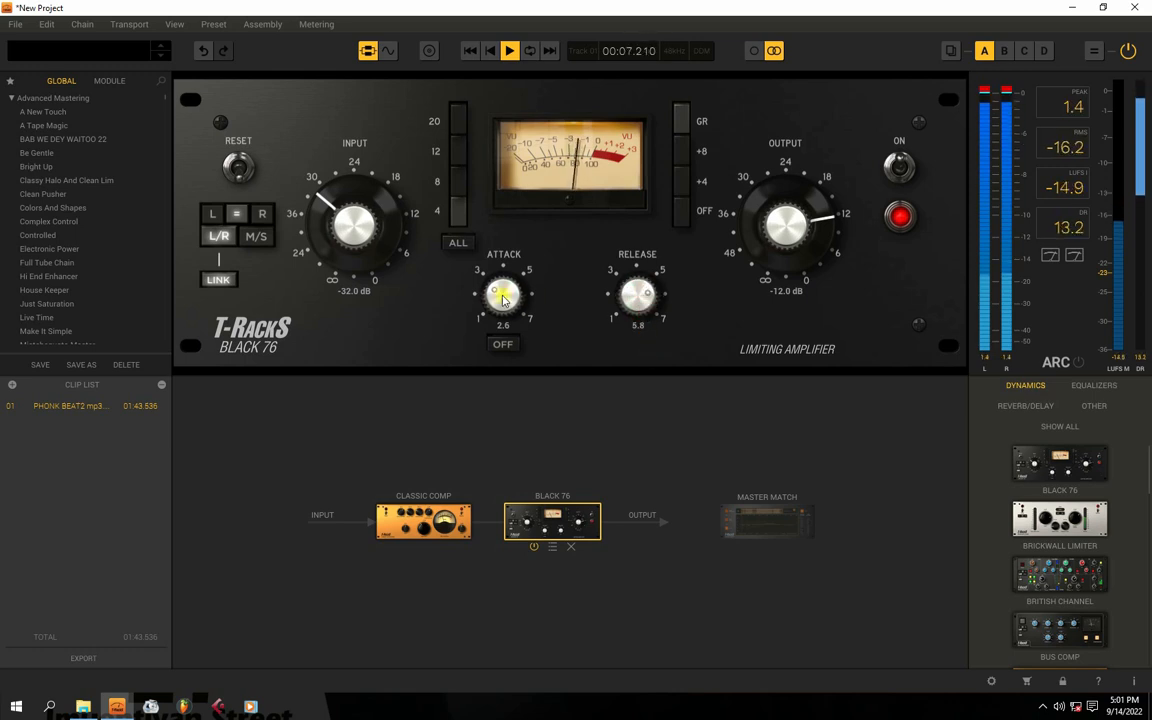
pyautogui.press('space')
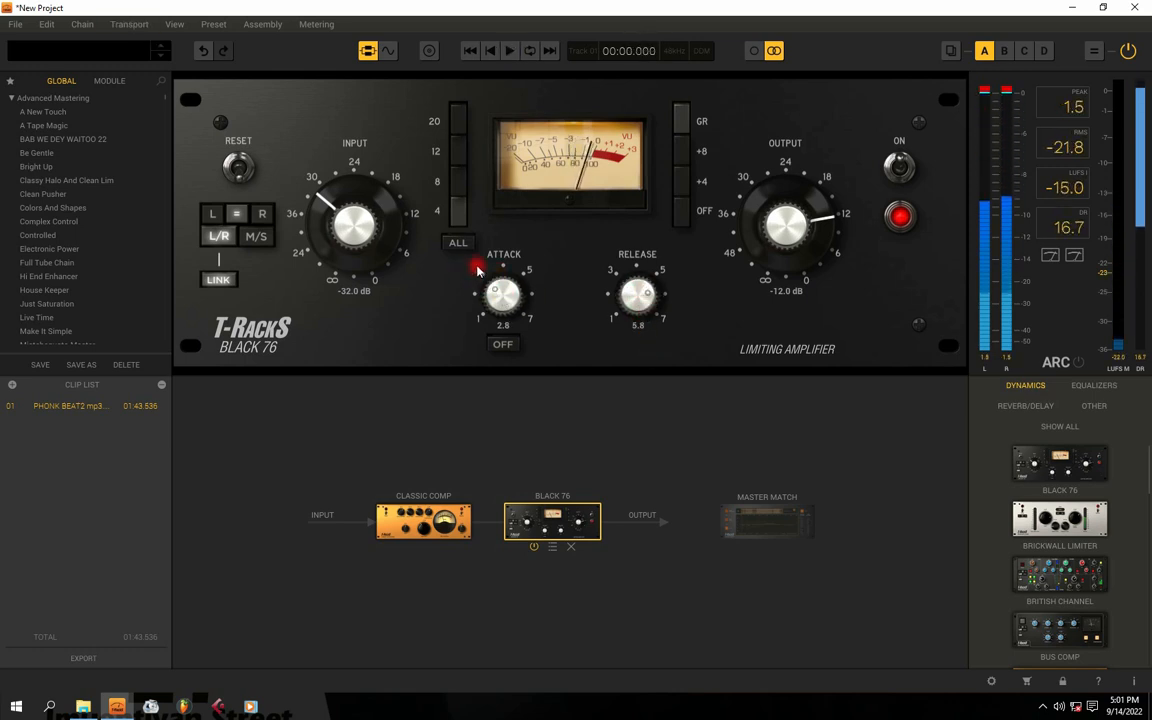
pyautogui.moveTo(643, 293); pyautogui.dragTo(643, 296)
# Restart playback, raise the Black 76 input to -30.0 dB and set its attack to 2.9
pyautogui.press('space')
pyautogui.moveTo(316, 203); pyautogui.dragTo(343, 226)
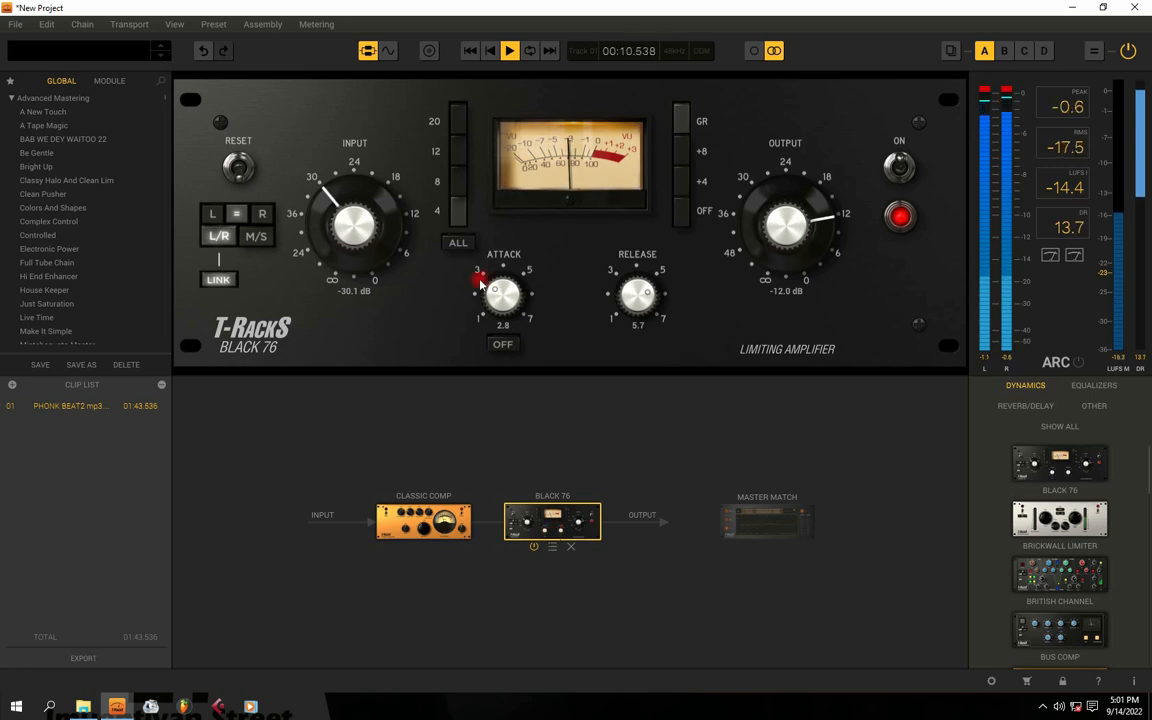
pyautogui.moveTo(346, 226)
pyautogui.mouseDown()
pyautogui.moveTo(340, 200)
pyautogui.moveTo(349, 262)
pyautogui.moveTo(345, 228)
pyautogui.mouseUp()
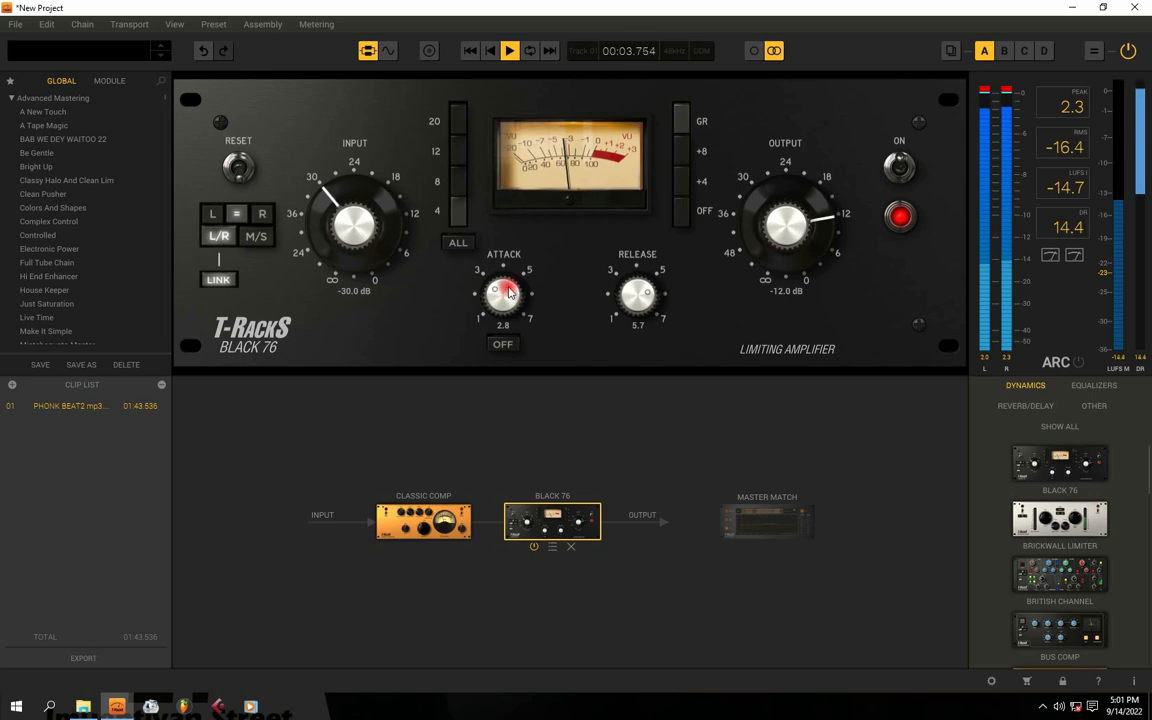
pyautogui.moveTo(505, 292); pyautogui.dragTo(487, 244)
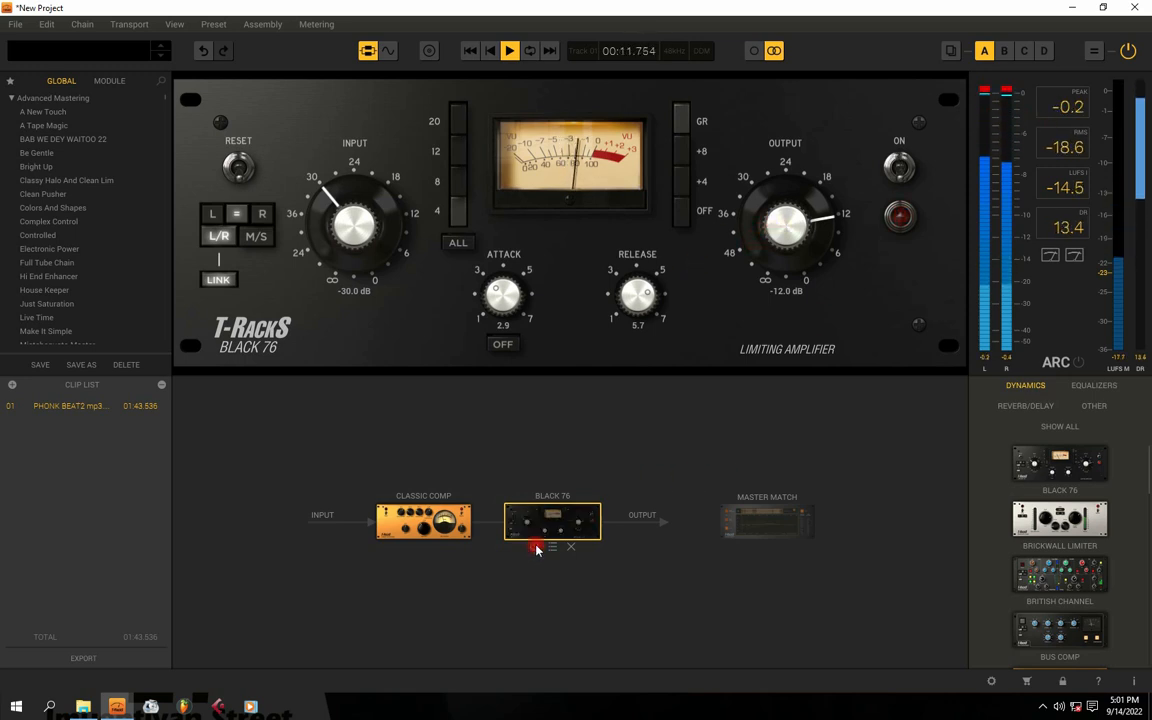
# Lower the Black 76 output to -16.0 dB and compare the sound with the module bypassed and active
pyautogui.moveTo(772, 246); pyautogui.dragTo(783, 256)
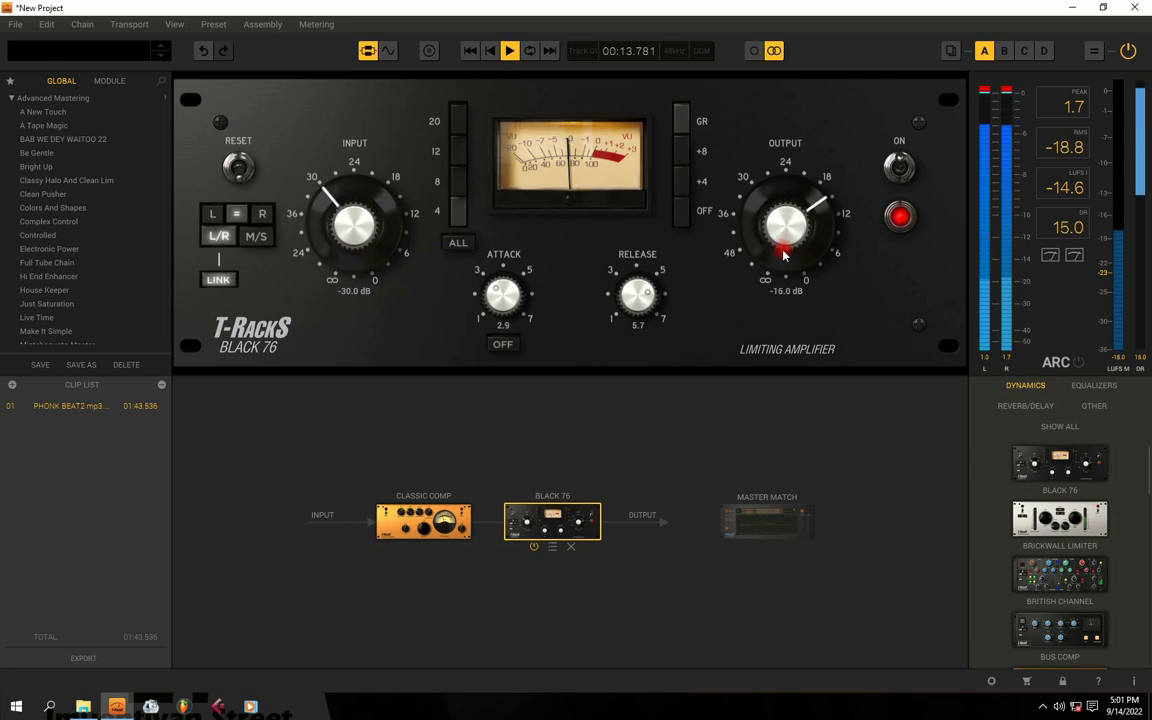
pyautogui.click(533, 547)
pyautogui.click(533, 547)
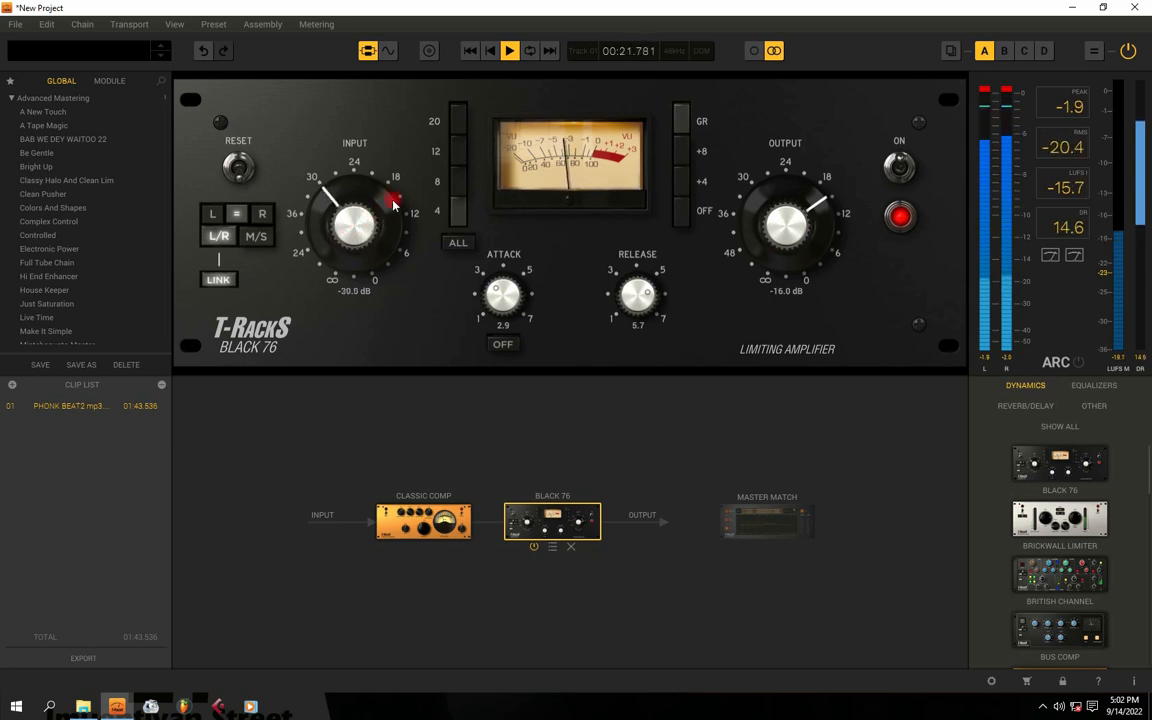
pyautogui.press('space')
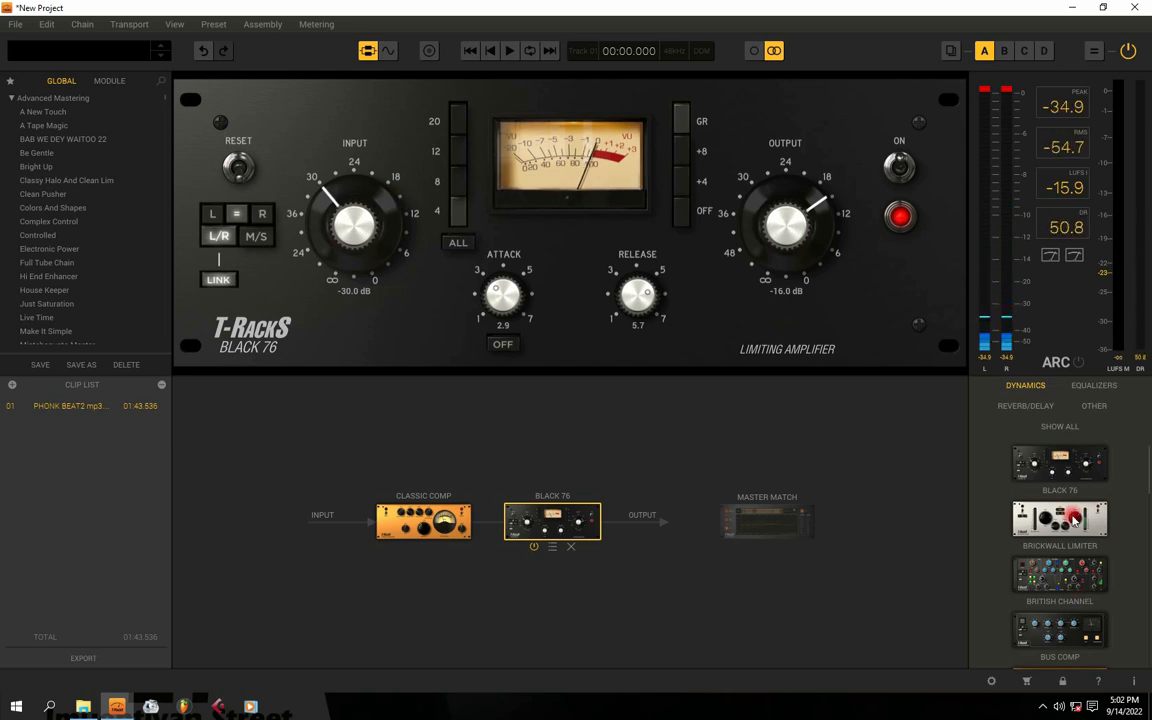
# Replay the opening while toggling the Black 76 attack off and on to compare the limiting
pyautogui.scroll(-2, 1074, 518)
pyautogui.scroll(2, 1074, 518)
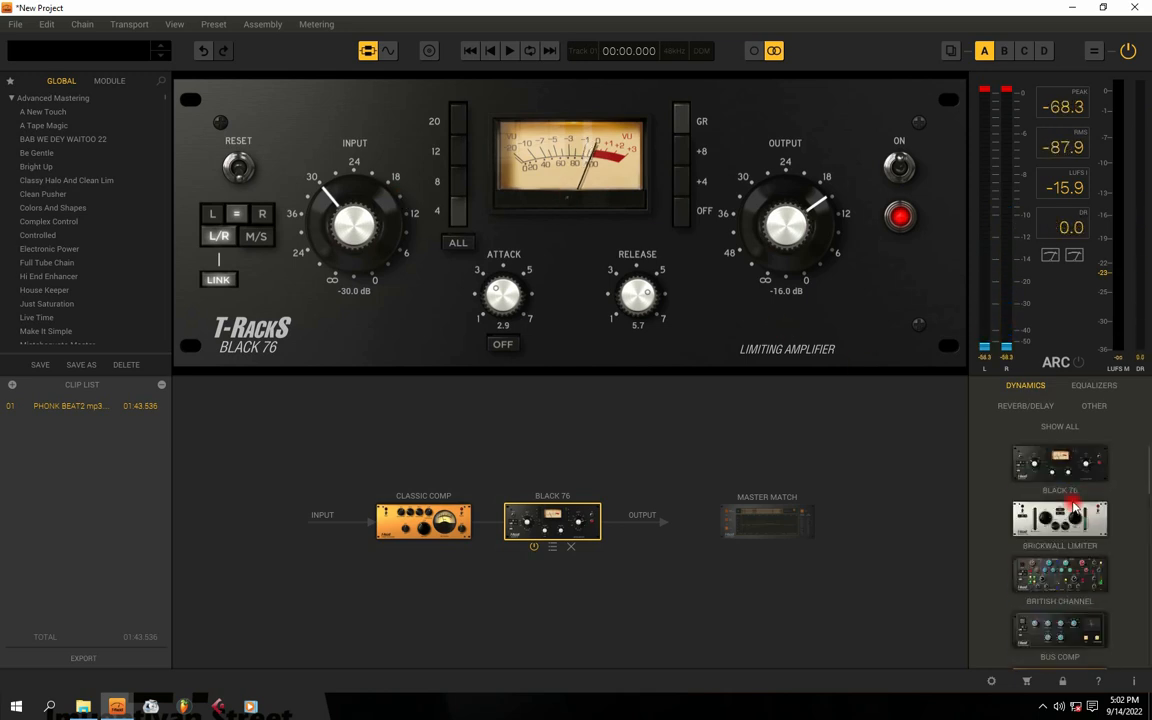
pyautogui.press('space')
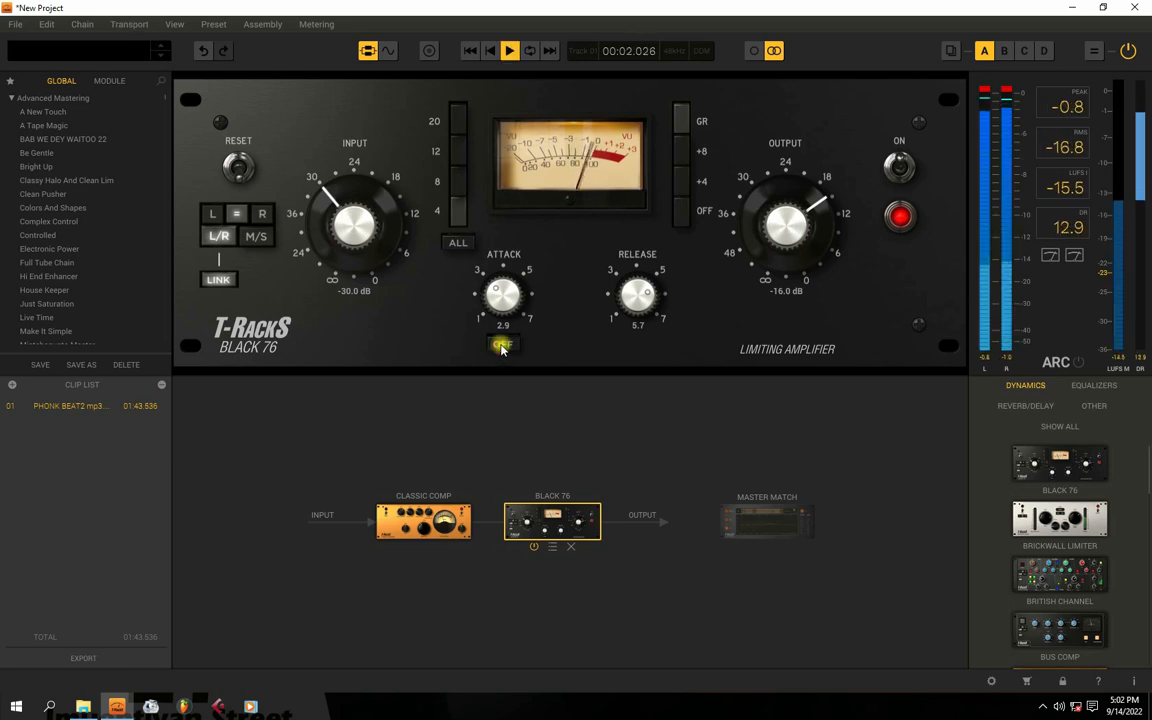
pyautogui.click(502, 345)
pyautogui.click(502, 345)
pyautogui.click(502, 345)
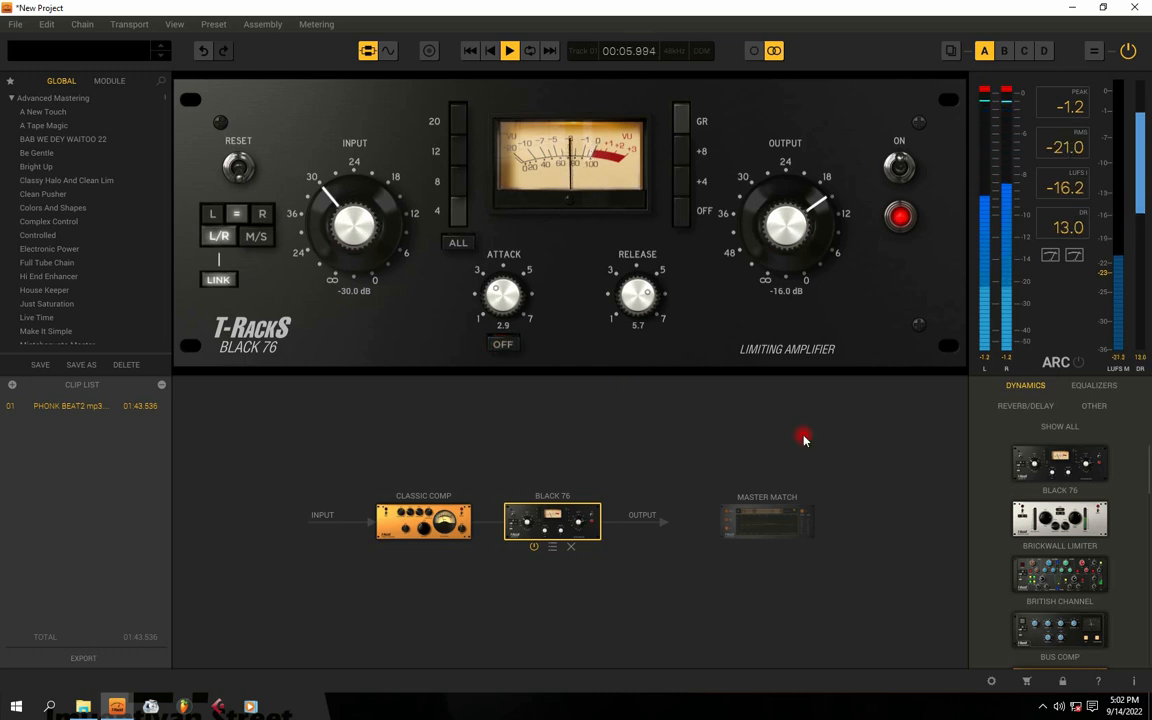
pyautogui.press('space')
# Add a Classic Multiband Limiter at the end of the chain, after the Black 76
pyautogui.scroll(-3, 1060, 600)
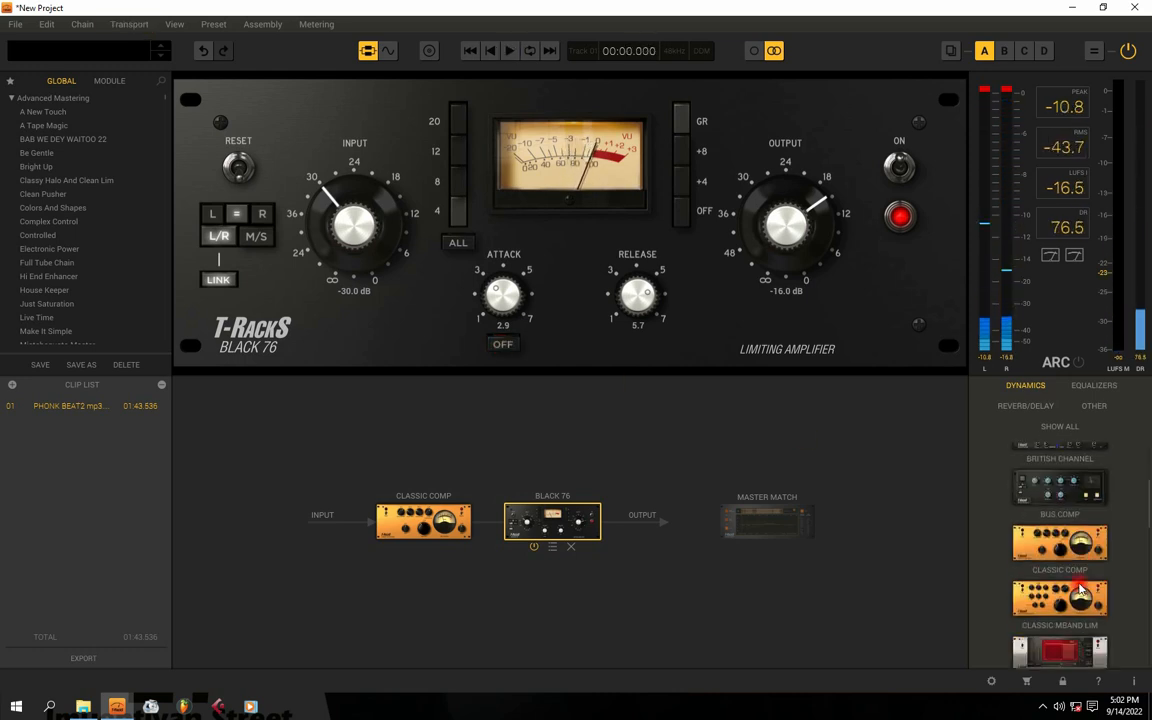
pyautogui.scroll(-2, 1080, 590)
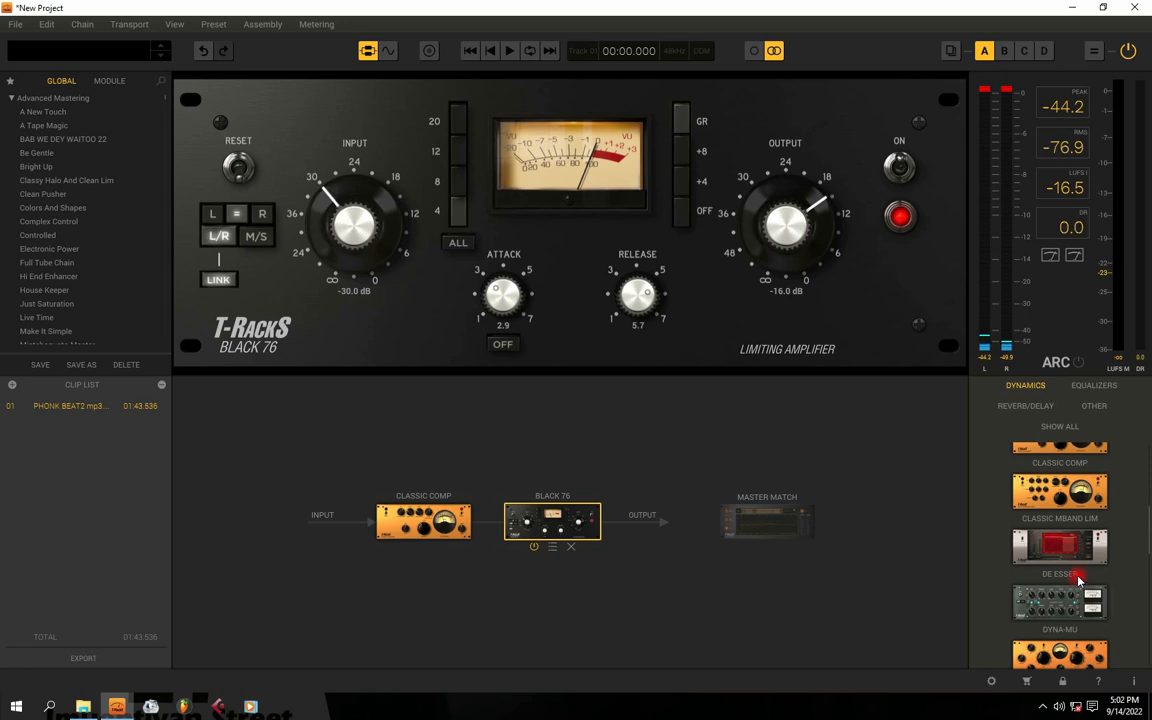
pyautogui.moveTo(1062, 493); pyautogui.dragTo(560, 470)
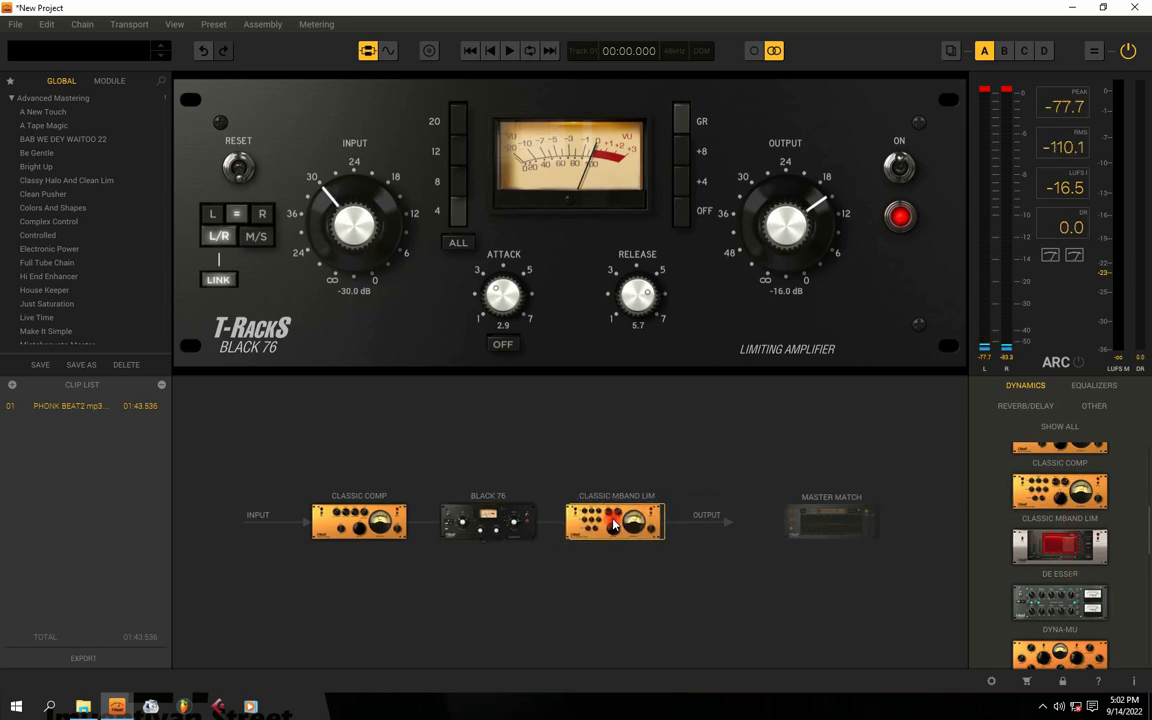
# Bypass the Black 76 and play the opening through the Classic Multiband Limiter
pyautogui.press('space')
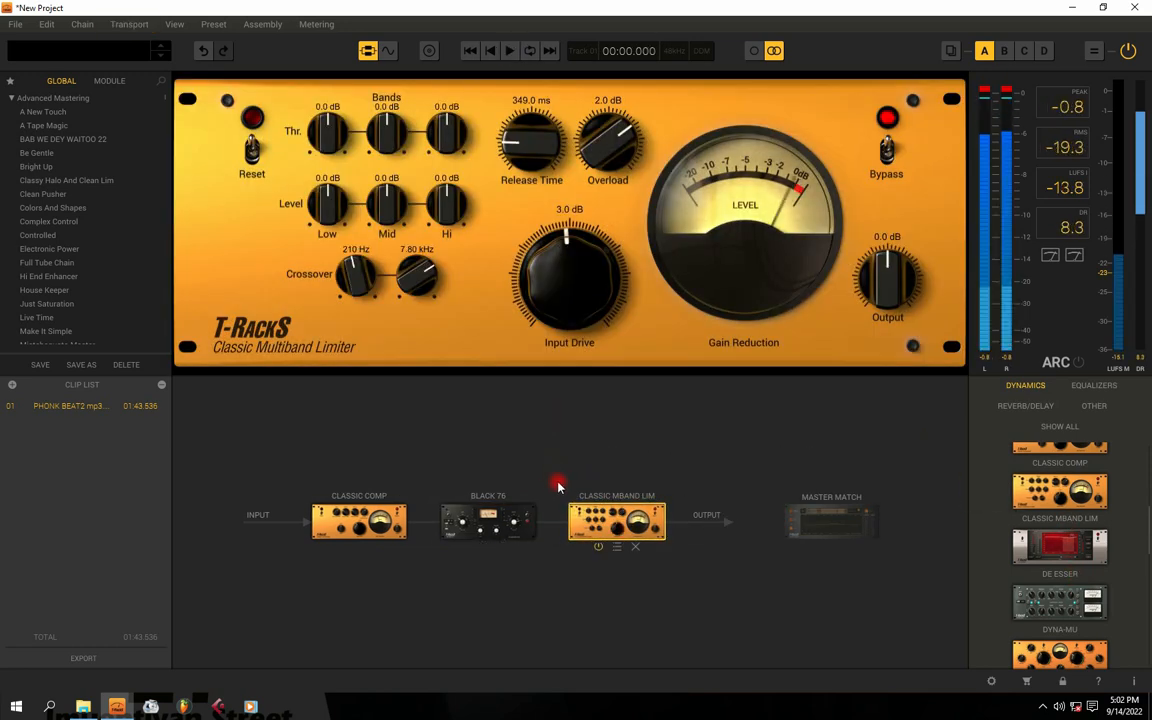
pyautogui.moveTo(512, 547)
pyautogui.click(469, 546)
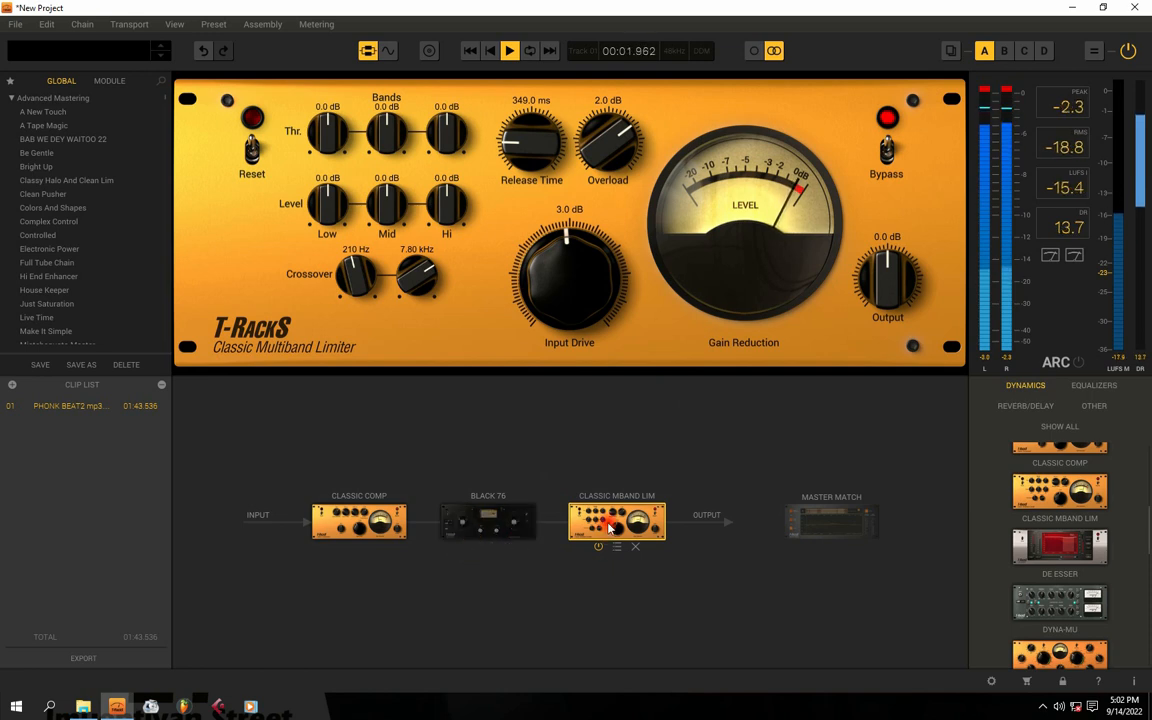
pyautogui.press('space')
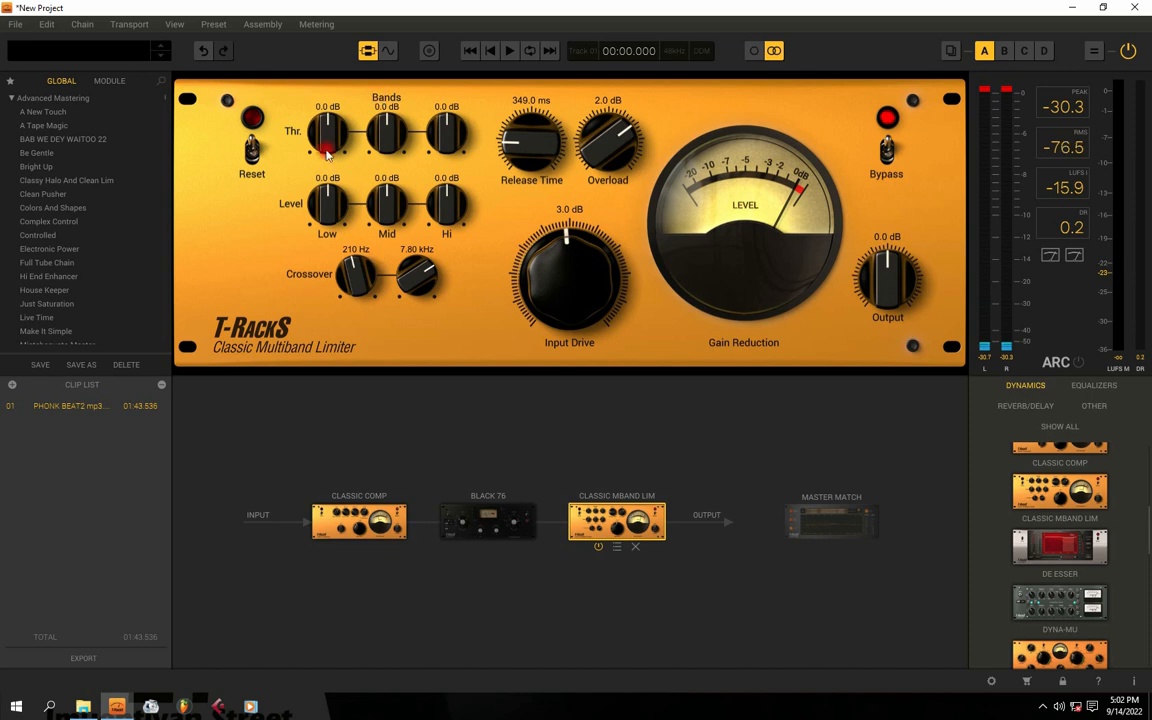
# Set the multiband limiter's Low threshold to -0.1 dB and its crossovers to 45 Hz and 9.54 kHz
pyautogui.moveTo(329, 121); pyautogui.dragTo(323, 124)
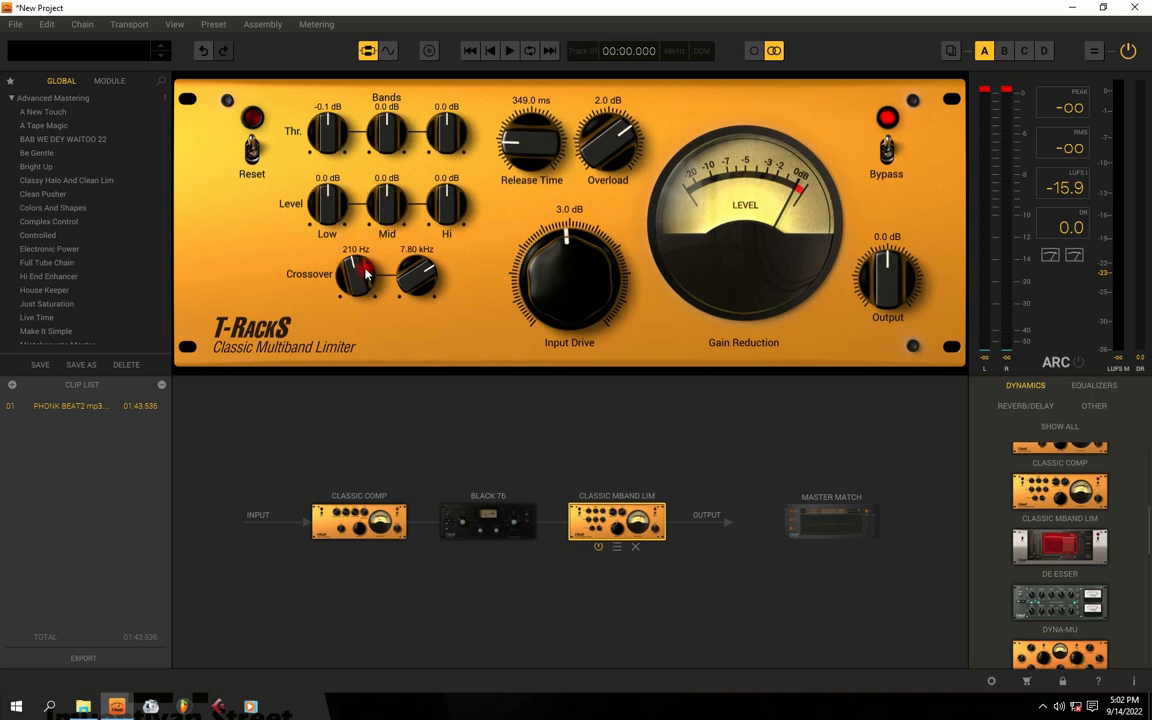
pyautogui.moveTo(348, 255); pyautogui.dragTo(316, 275)
pyautogui.moveTo(400, 248); pyautogui.dragTo(410, 270)
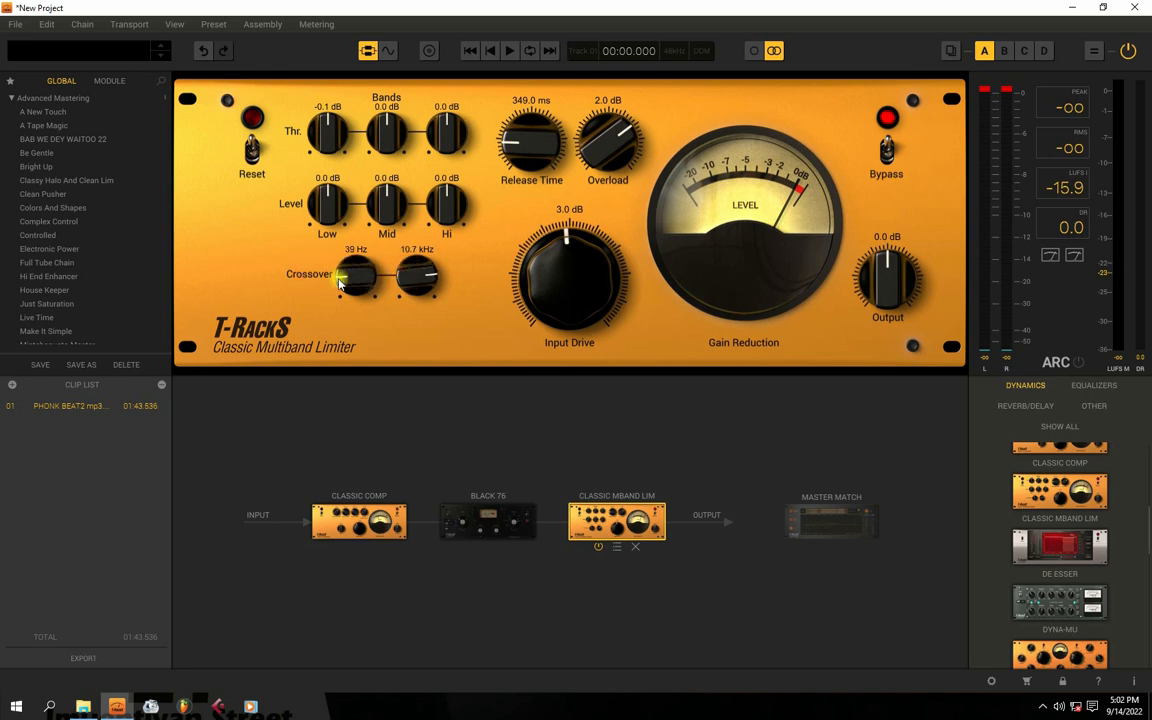
pyautogui.moveTo(394, 279); pyautogui.dragTo(404, 288)
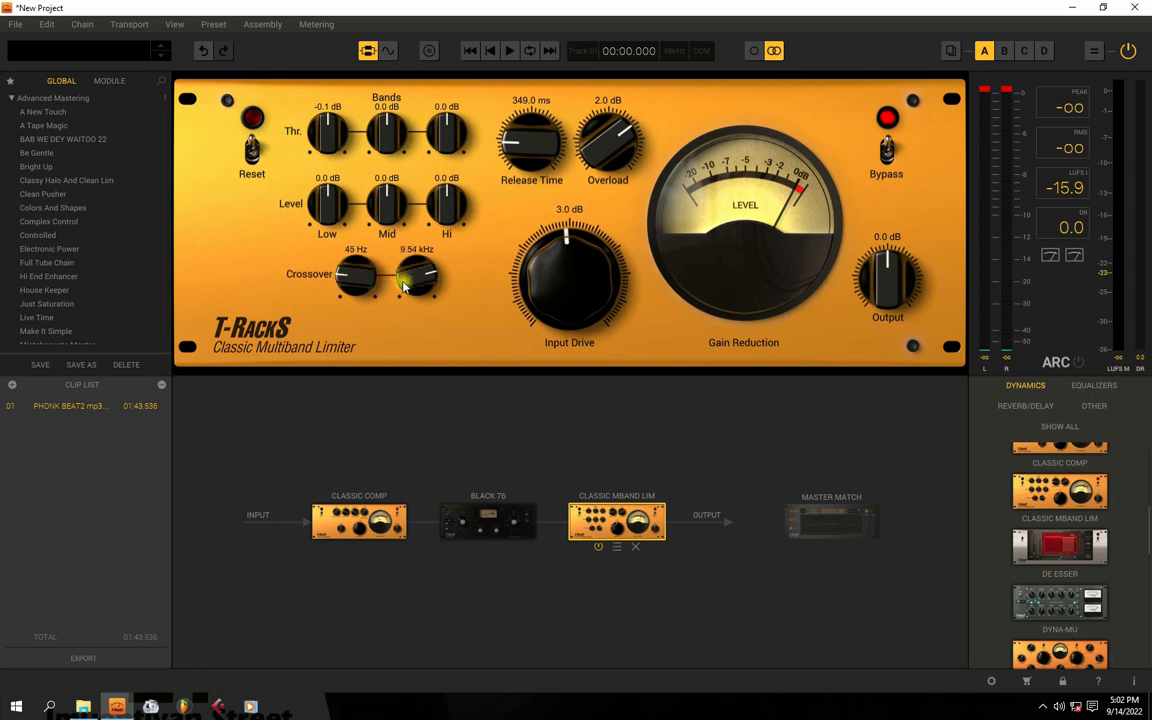
# Play the track and set the multiband limiter's release time to 378.1 ms and input drive to 3.5 dB
pyautogui.press('space')
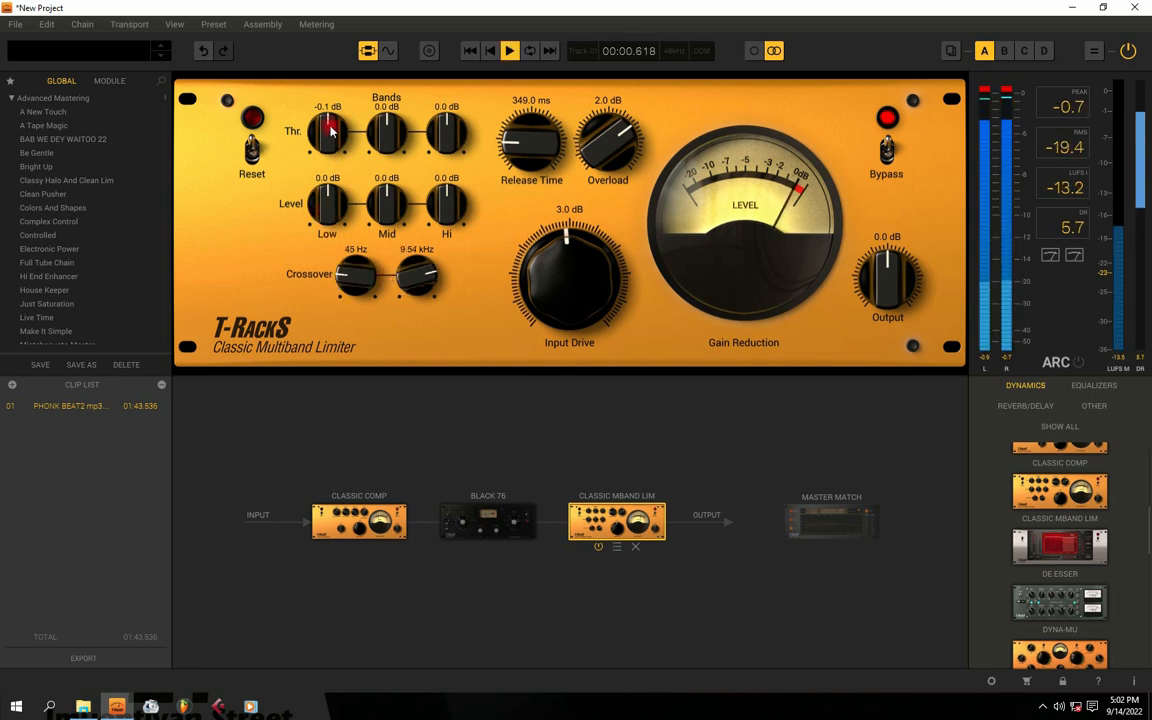
pyautogui.moveTo(380, 134)
pyautogui.mouseDown()
pyautogui.moveTo(383, 116)
pyautogui.moveTo(389, 135)
pyautogui.mouseUp()
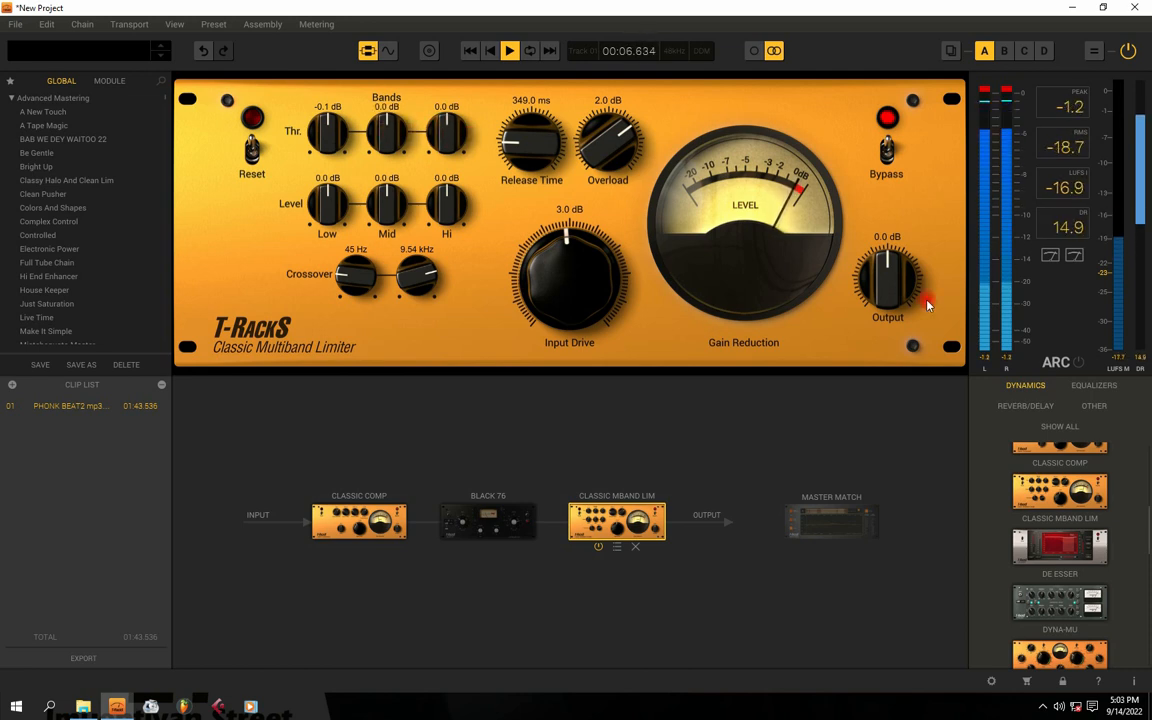
pyautogui.moveTo(532, 154); pyautogui.dragTo(514, 150)
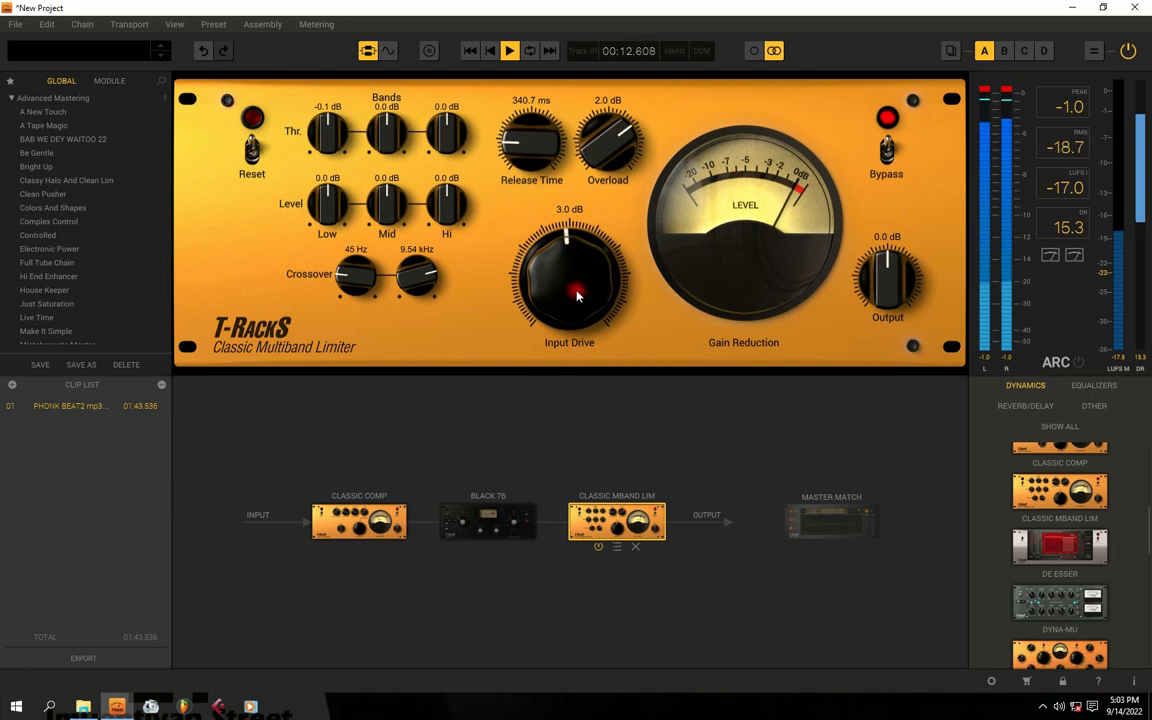
pyautogui.moveTo(466, 122); pyautogui.dragTo(476, 143)
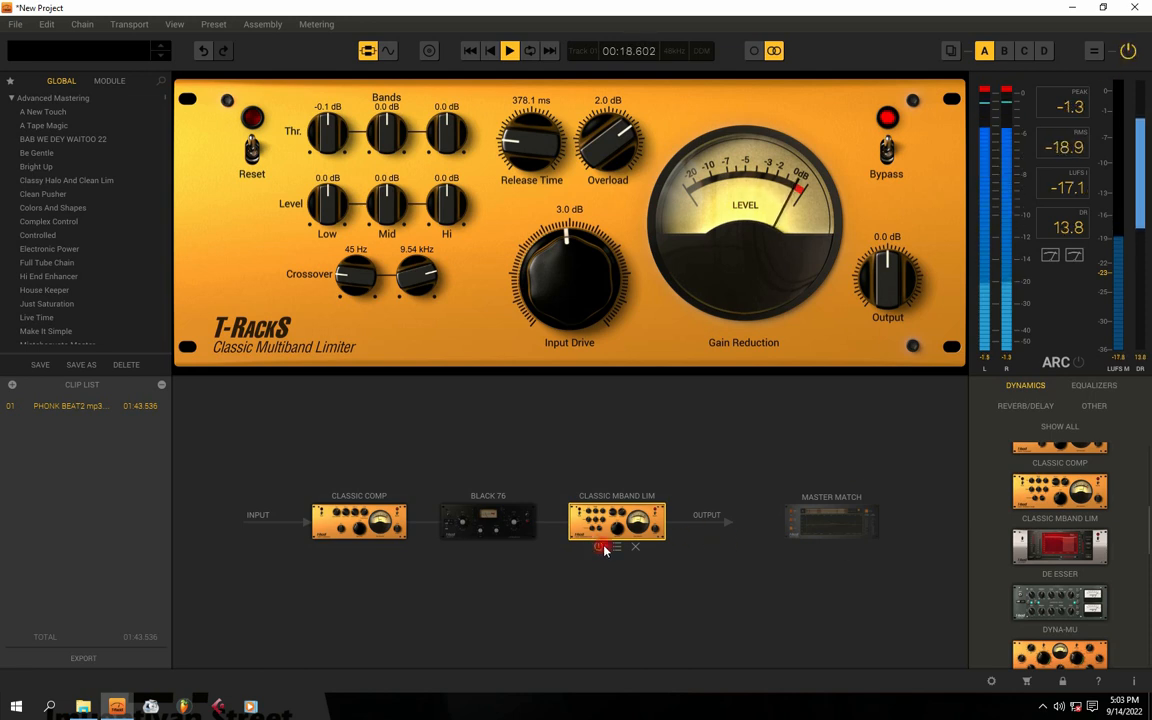
pyautogui.moveTo(548, 265)
pyautogui.mouseDown()
pyautogui.moveTo(572, 262)
pyautogui.moveTo(570, 214)
pyautogui.moveTo(564, 276)
pyautogui.mouseUp()
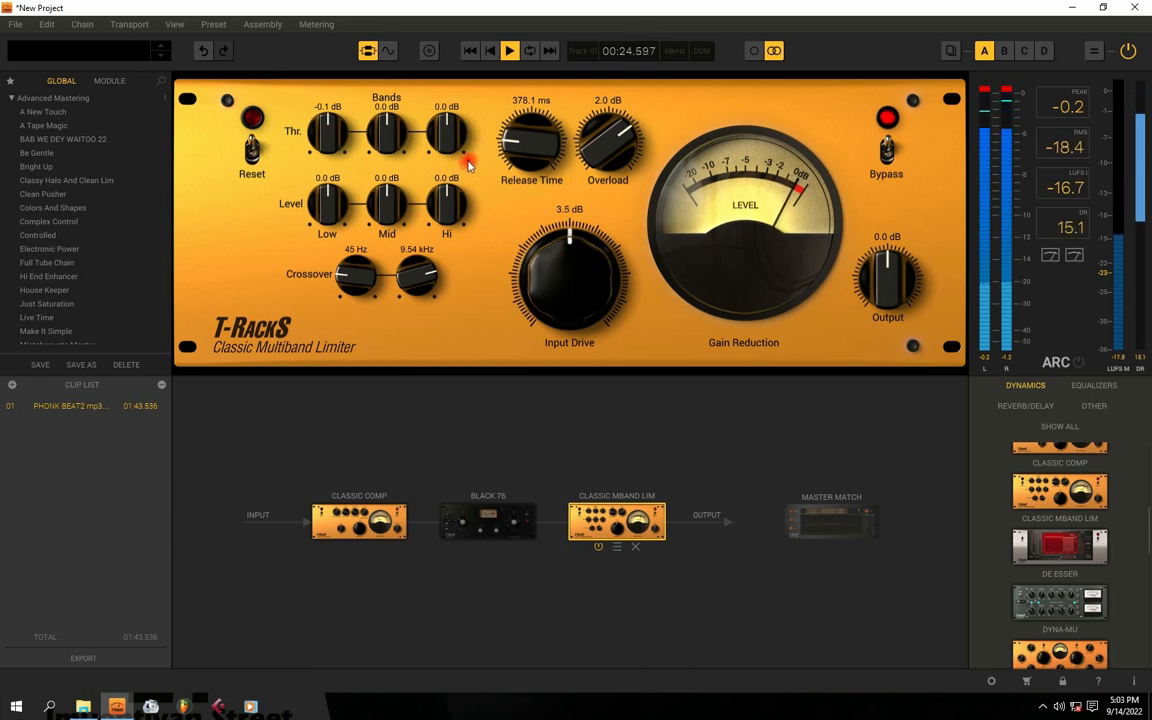
# Try the Hi band threshold at -2.9 dB, raise it to 0.4 dB, and set the input drive to 3.4 dB during replay
pyautogui.moveTo(447, 133); pyautogui.dragTo(445, 47)
pyautogui.press('space')
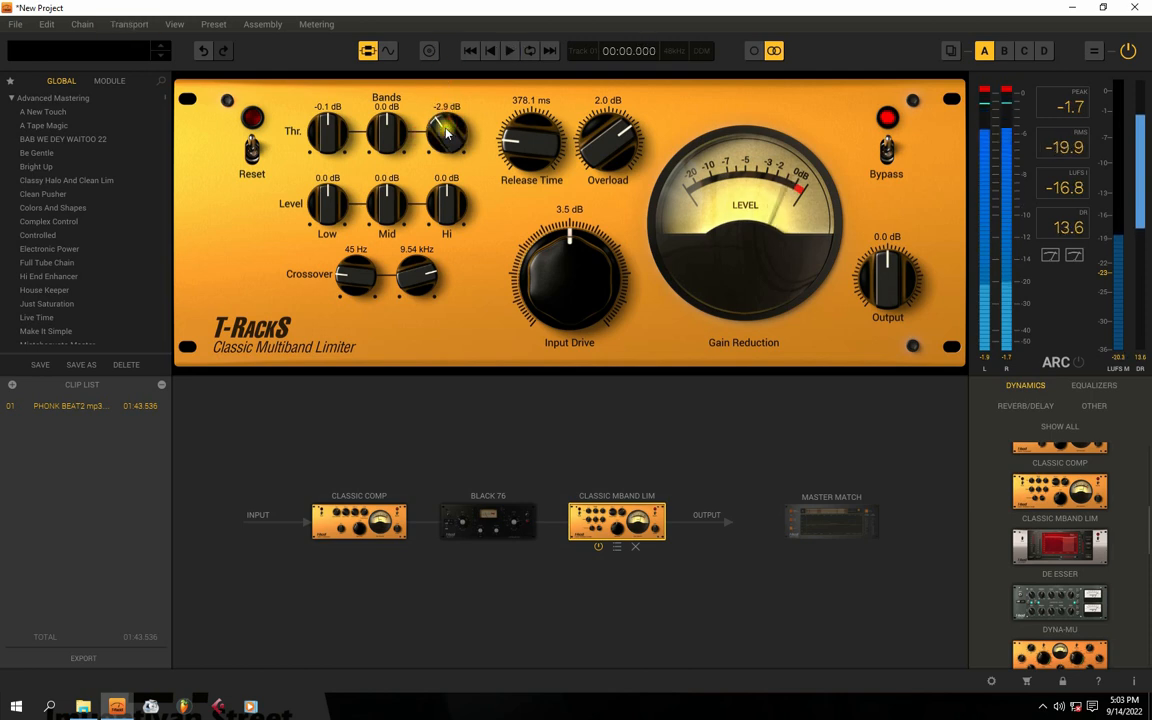
pyautogui.moveTo(447, 133); pyautogui.dragTo(437, 90)
pyautogui.press('space')
pyautogui.moveTo(514, 249); pyautogui.dragTo(439, 73)
pyautogui.moveTo(562, 249); pyautogui.dragTo(569, 286)
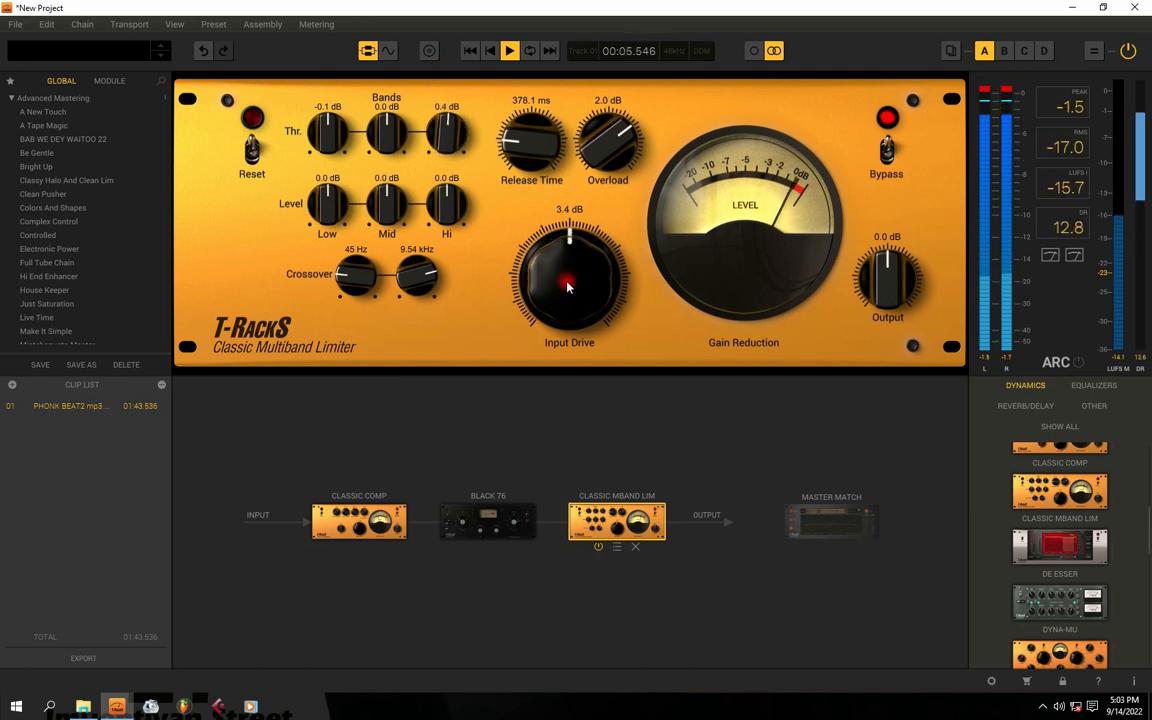
pyautogui.press('space')
# Try the Hi band level at 2.6 dB, lower it to -1.0 dB, and set the Hi threshold to -4.5 dB during replay
pyautogui.moveTo(450, 203)
pyautogui.mouseDown()
pyautogui.moveTo(447, 174)
pyautogui.moveTo(452, 216)
pyautogui.mouseUp()
pyautogui.press('space')
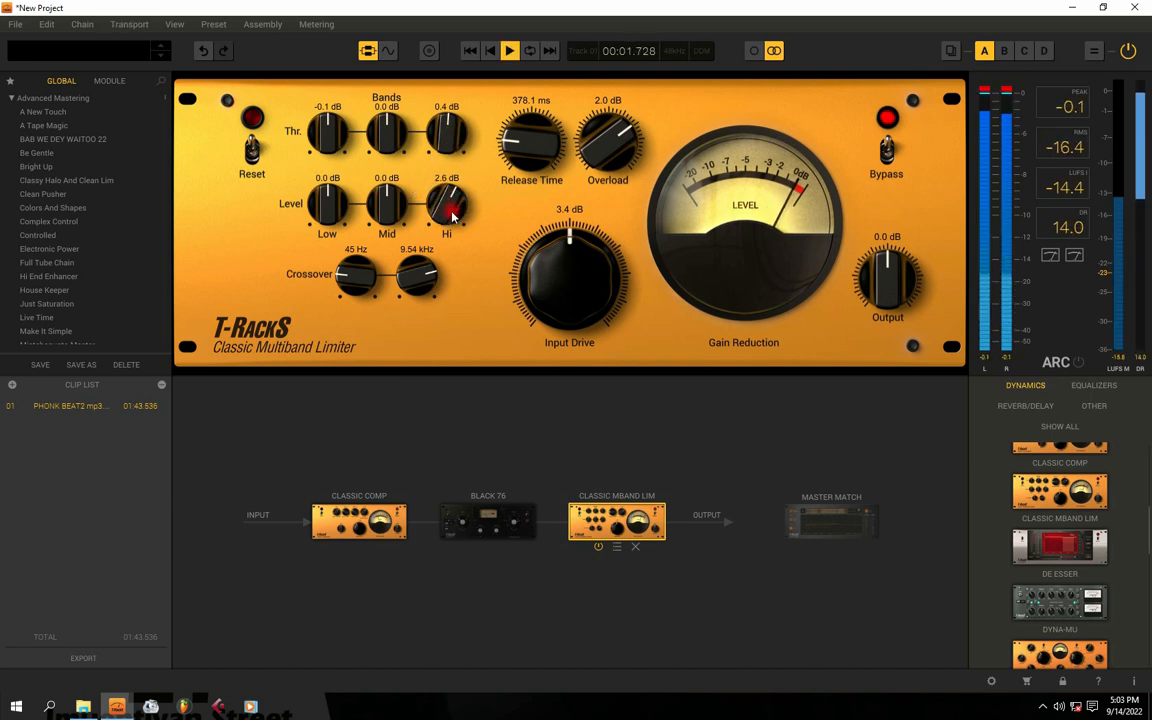
pyautogui.moveTo(447, 163); pyautogui.dragTo(449, 197)
pyautogui.moveTo(449, 198); pyautogui.dragTo(455, 245)
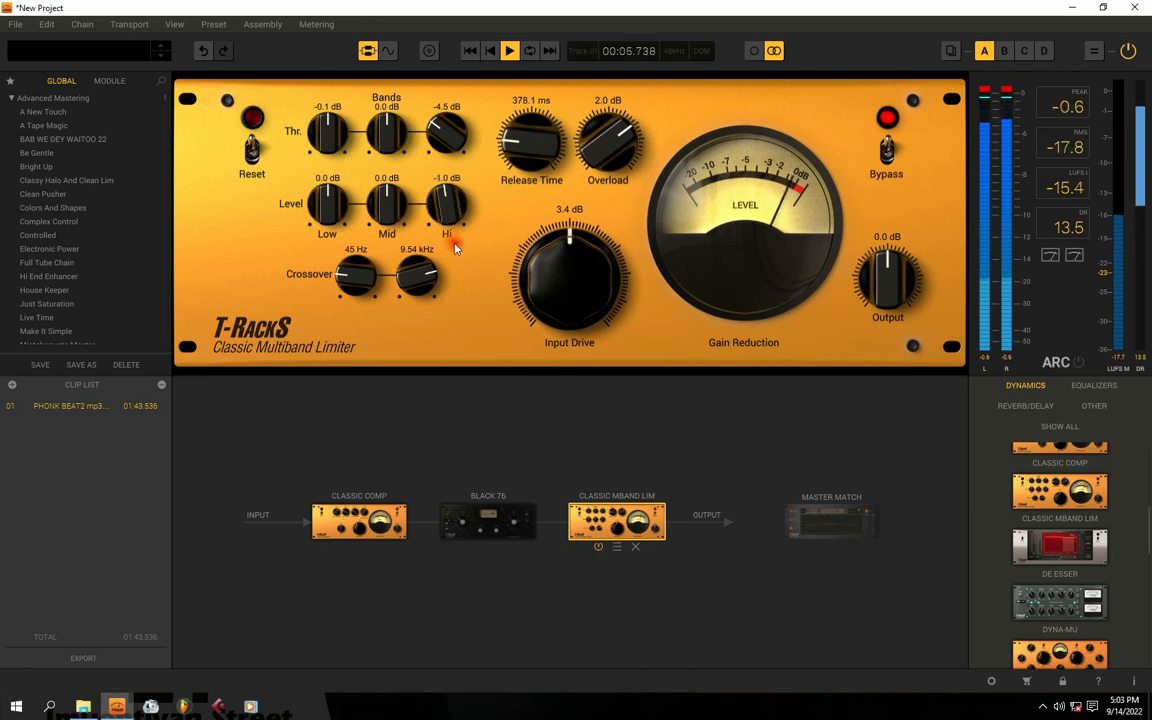
# Stop playback, return the multiband limiter's Hi level to 0.0 dB and set the Hi threshold to -4.8 dB
pyautogui.press('space')
pyautogui.moveTo(447, 199)
pyautogui.mouseDown()
pyautogui.moveTo(447, 180)
pyautogui.moveTo(448, 209)
pyautogui.mouseUp()
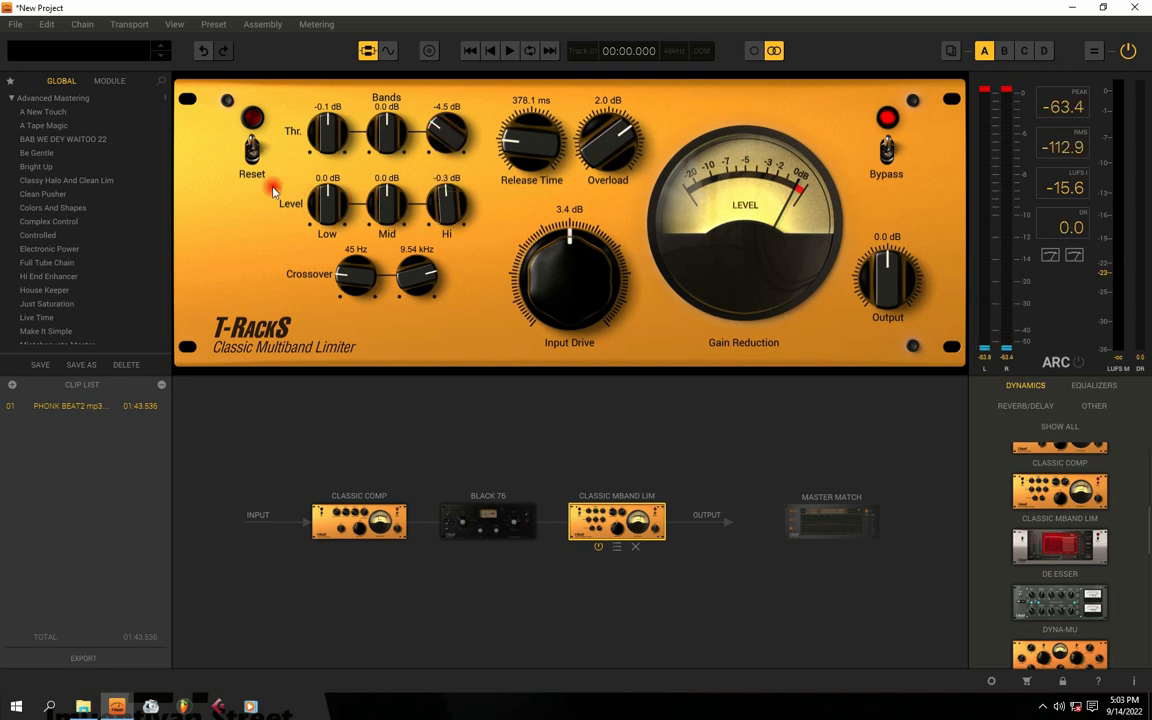
pyautogui.moveTo(449, 203); pyautogui.dragTo(449, 197)
pyautogui.moveTo(441, 127); pyautogui.dragTo(441, 131)
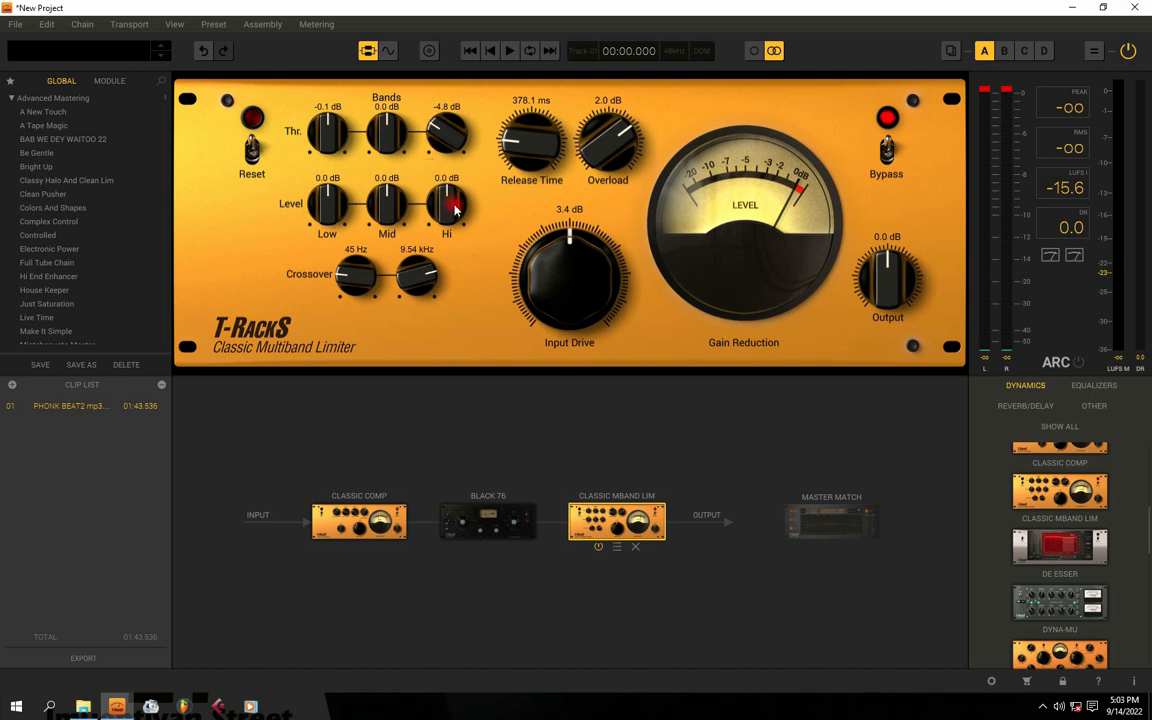
pyautogui.moveTo(450, 207); pyautogui.dragTo(451, 216)
# Replay the track and set the Hi level to 3.3 dB, Mid level to 4.7 dB and Mid threshold to -1.6 dB
pyautogui.press('space')
pyautogui.moveTo(452, 200); pyautogui.dragTo(446, 174)
pyautogui.moveTo(385, 200); pyautogui.dragTo(381, 178)
pyautogui.moveTo(386, 133)
pyautogui.mouseDown()
pyautogui.moveTo(407, 234)
pyautogui.moveTo(392, 138)
pyautogui.mouseUp()
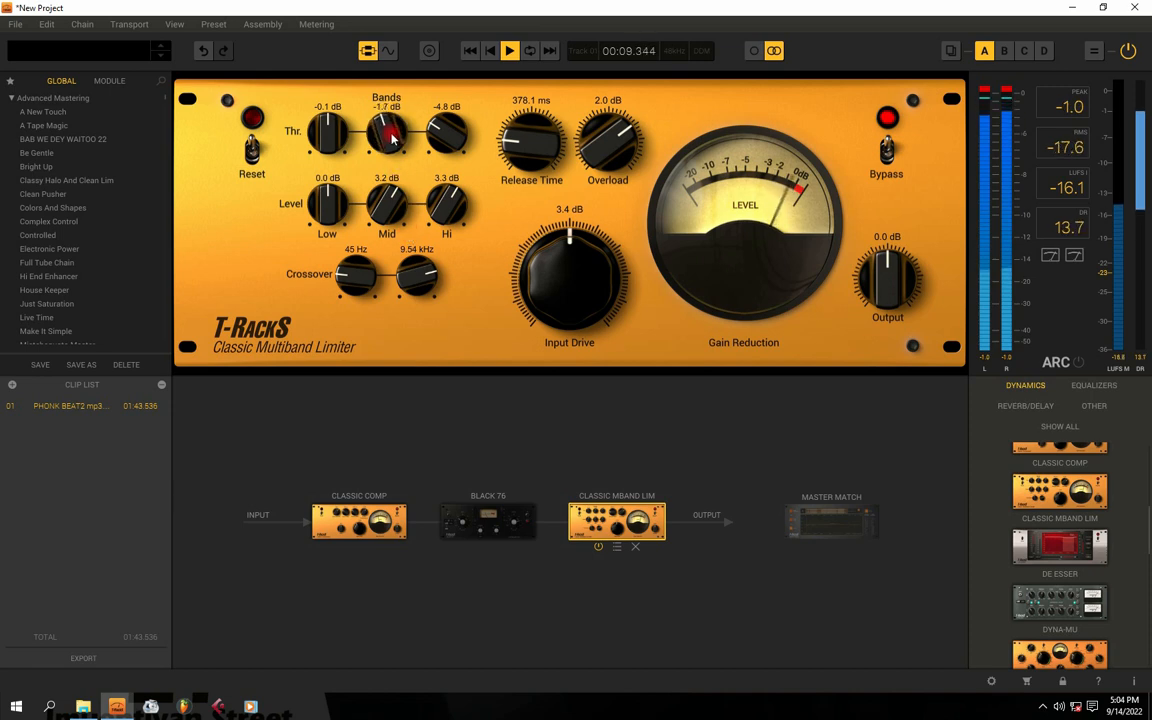
pyautogui.moveTo(380, 218); pyautogui.dragTo(389, 191)
# Set the Low threshold to -5.4 dB, Low level to 2.7 dB, release time to 523.5 ms and overload to 0.8 dB, and stop playback
pyautogui.moveTo(326, 126); pyautogui.dragTo(336, 196)
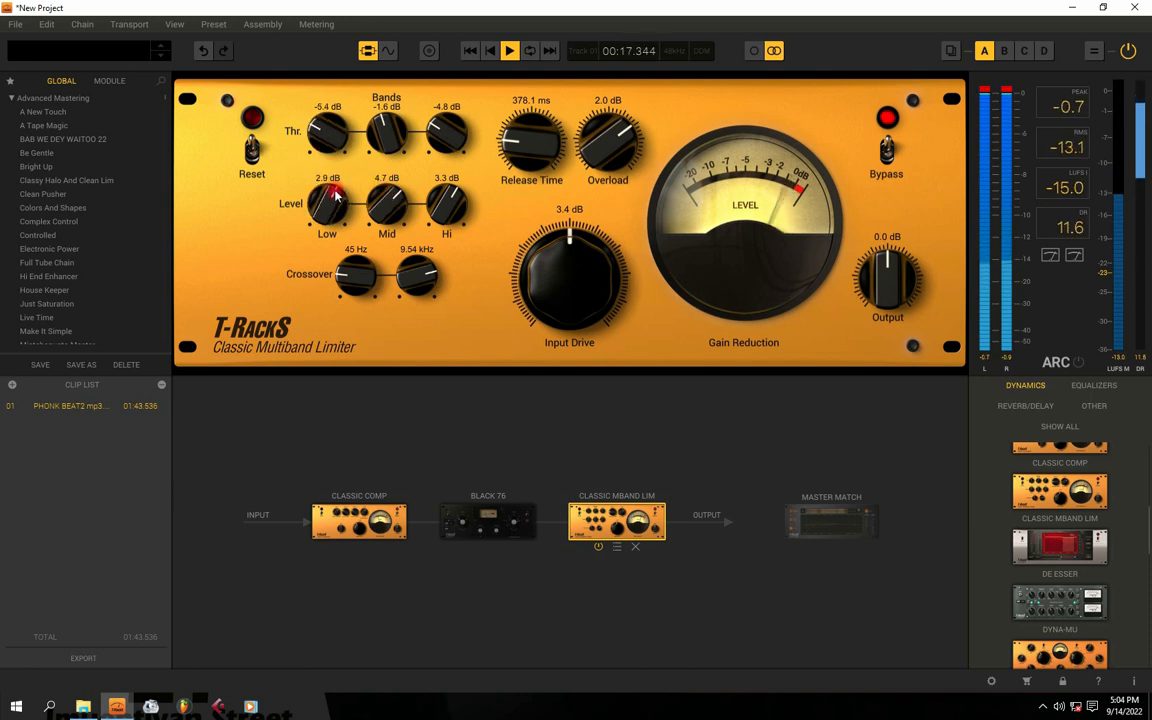
pyautogui.moveTo(558, 150); pyautogui.dragTo(607, 183)
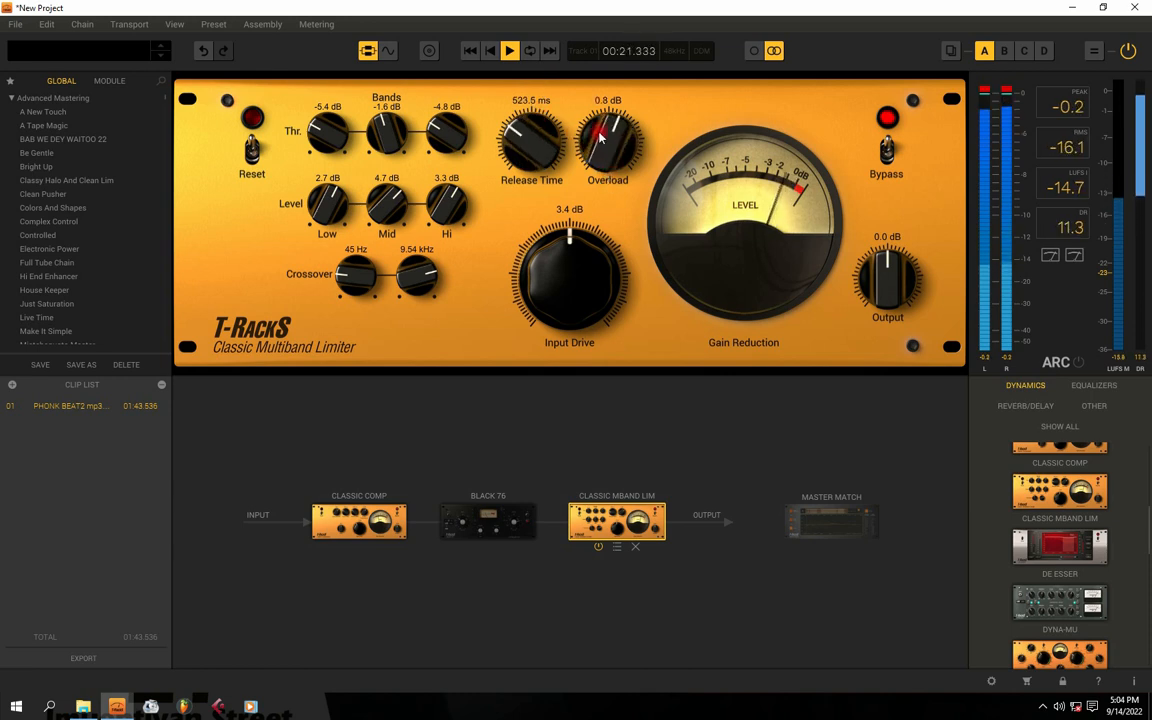
pyautogui.press('space')
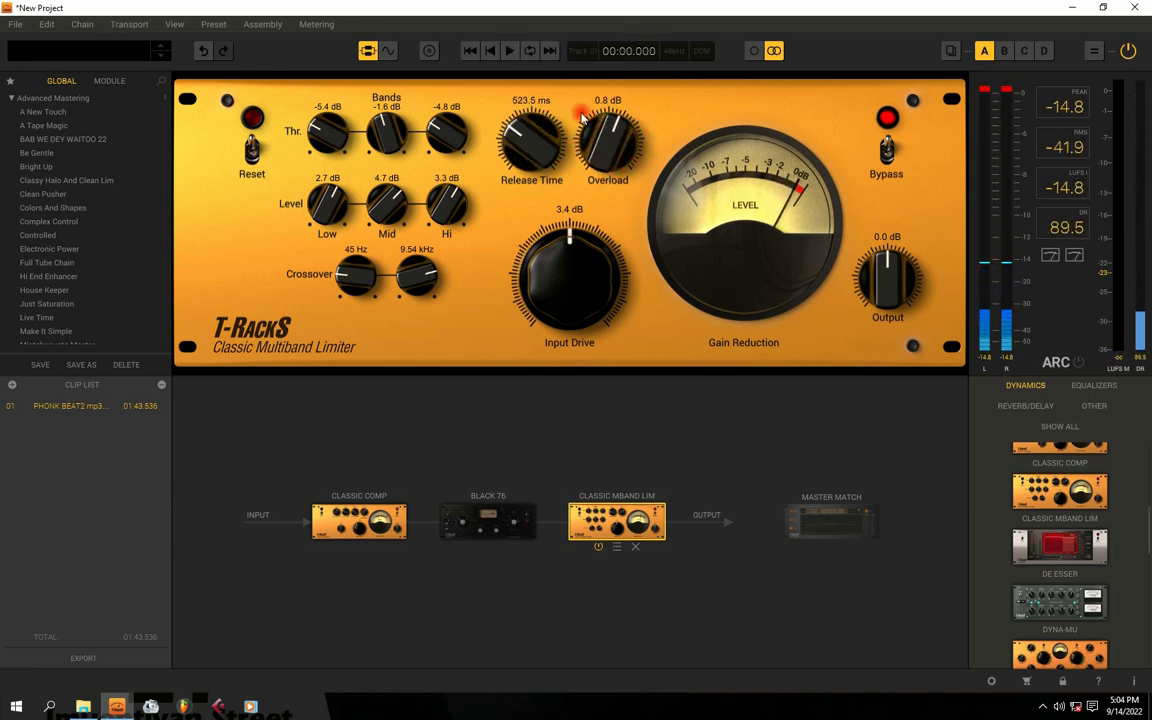
# Replay the track, raise the input drive to 5.7 dB and set the output to 0.2 dB after trying -7.8 dB
pyautogui.press('space')
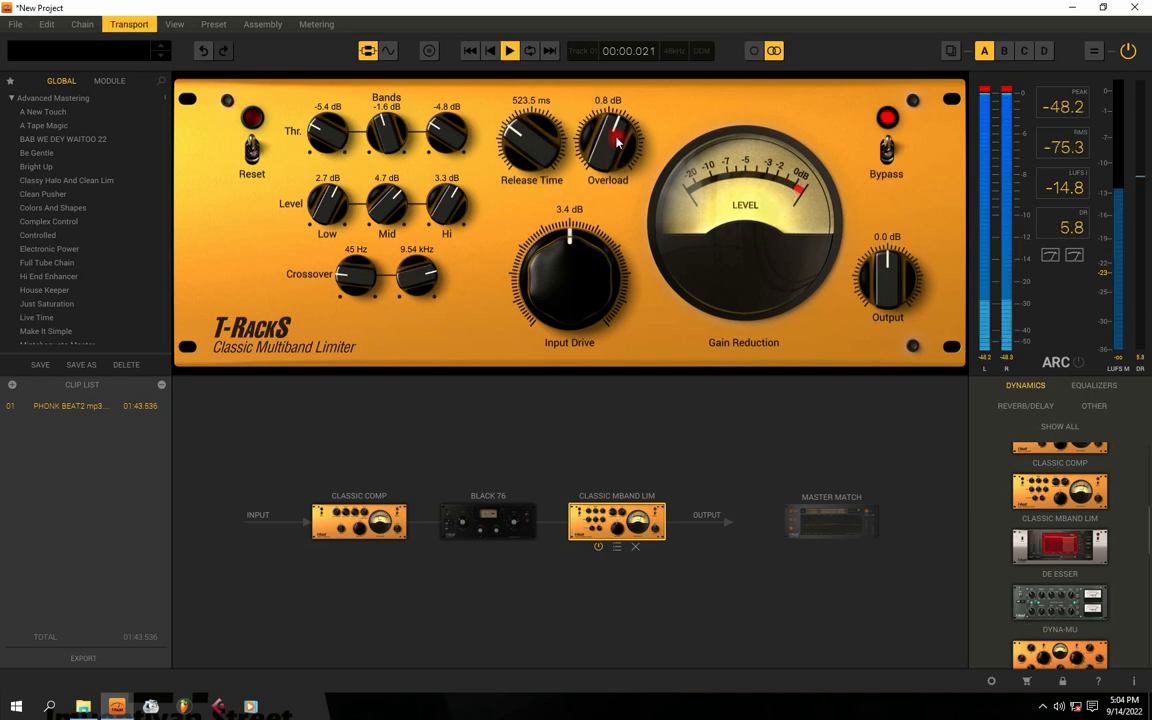
pyautogui.moveTo(576, 307); pyautogui.dragTo(573, 281)
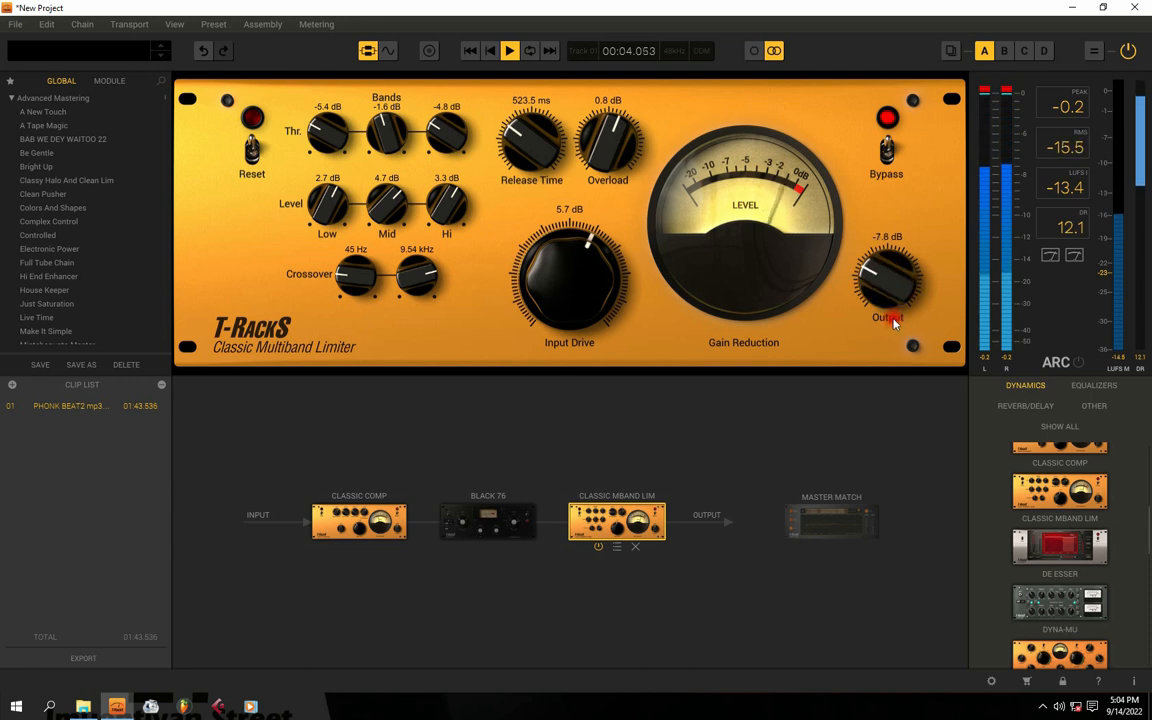
pyautogui.moveTo(889, 300); pyautogui.dragTo(888, 214)
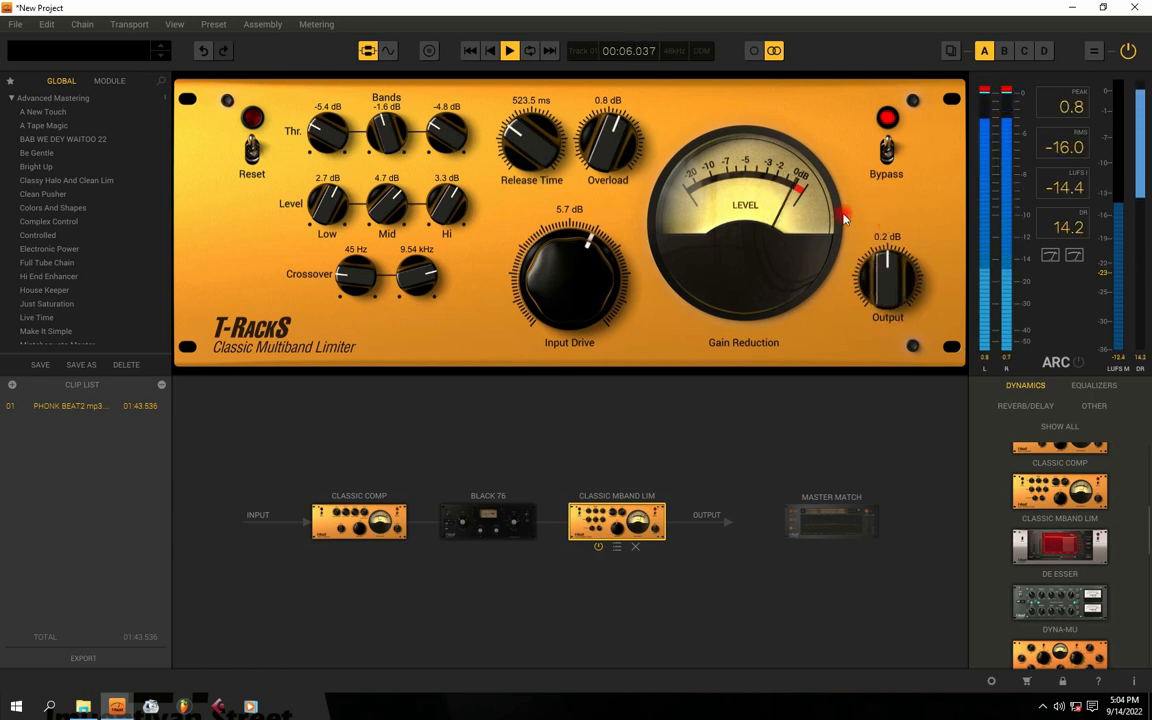
pyautogui.press('space')
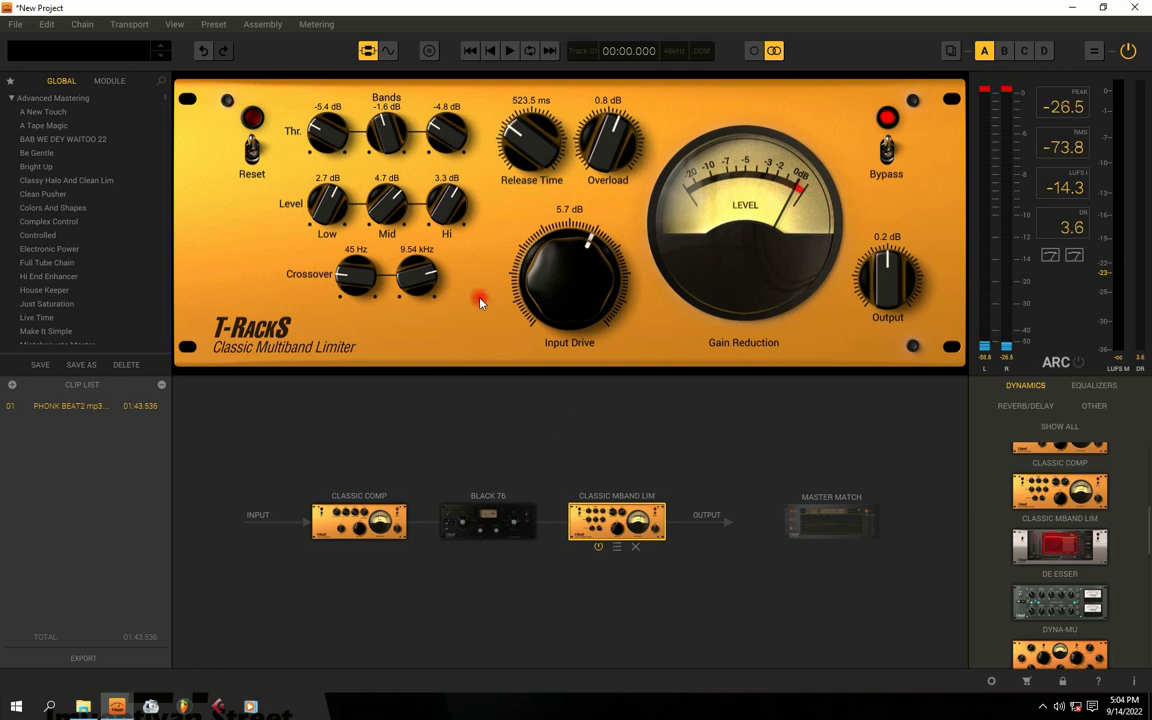
# Replay the track from the start to check the gain reduction, and try the limiter's output at -0.2 dB
pyautogui.press('space')
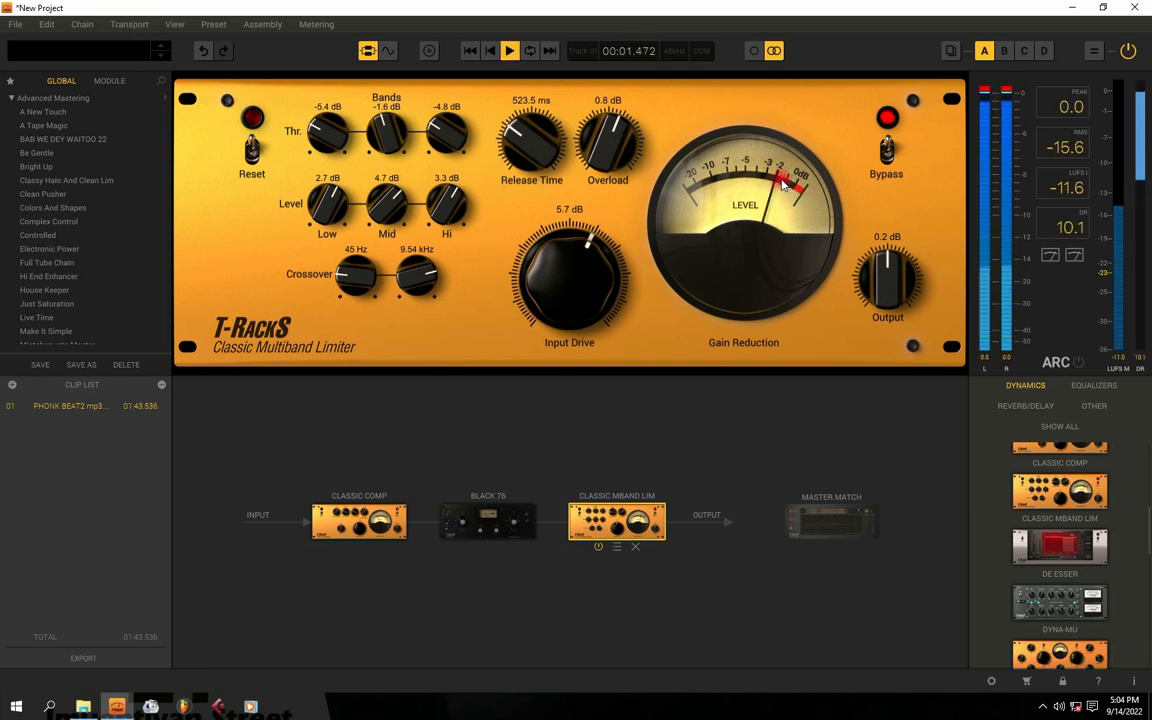
pyautogui.press('space')
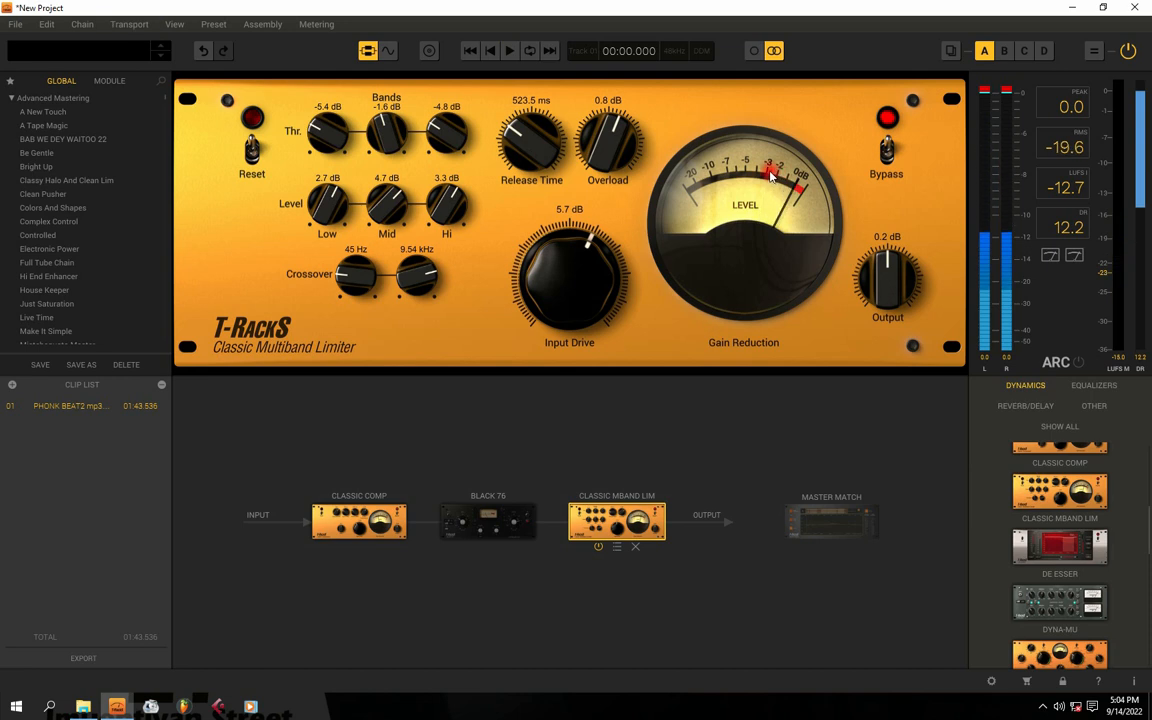
pyautogui.press('space')
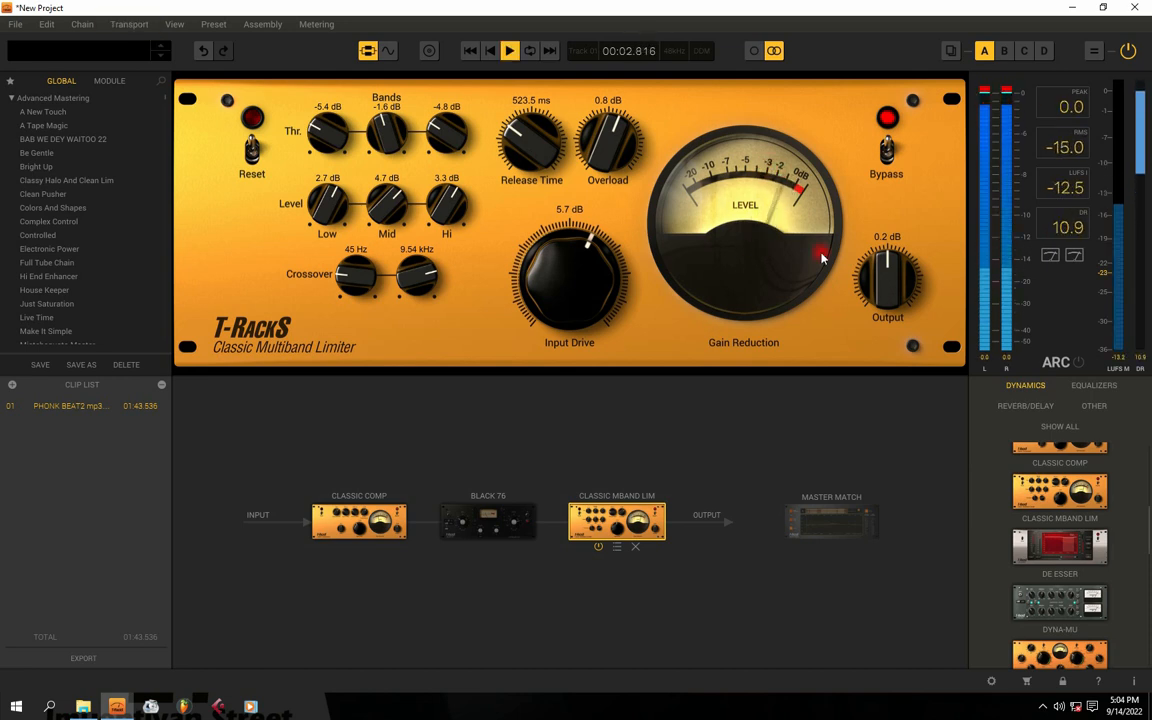
pyautogui.scroll(-2, 883, 279)
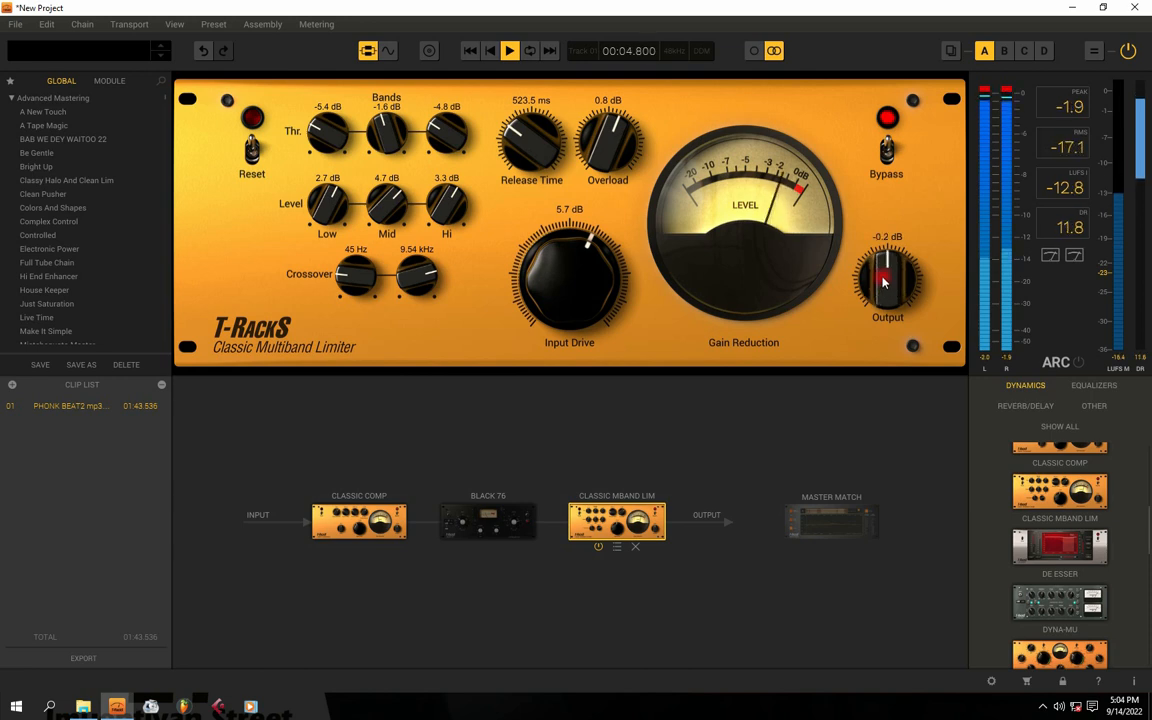
pyautogui.press('space')
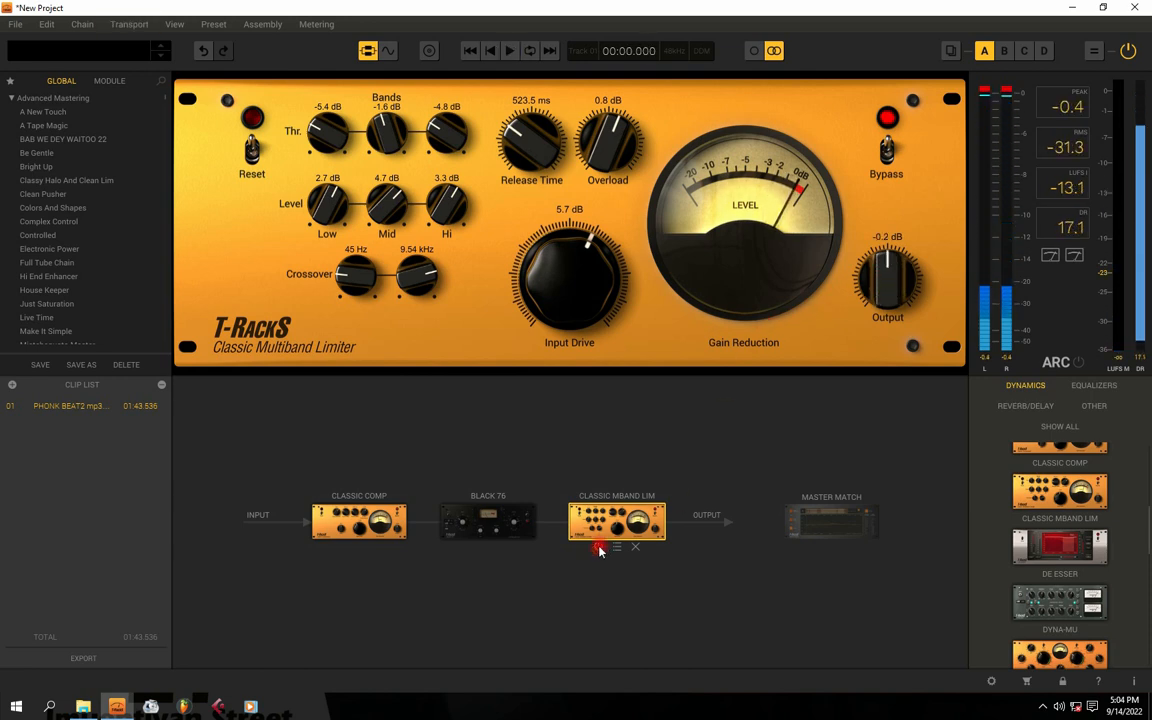
# Compare the track with the multiband limiter bypassed and active, lowering its output to -5.8 dB to match loudness
pyautogui.click(599, 547)
pyautogui.press('space')
pyautogui.click(599, 547)
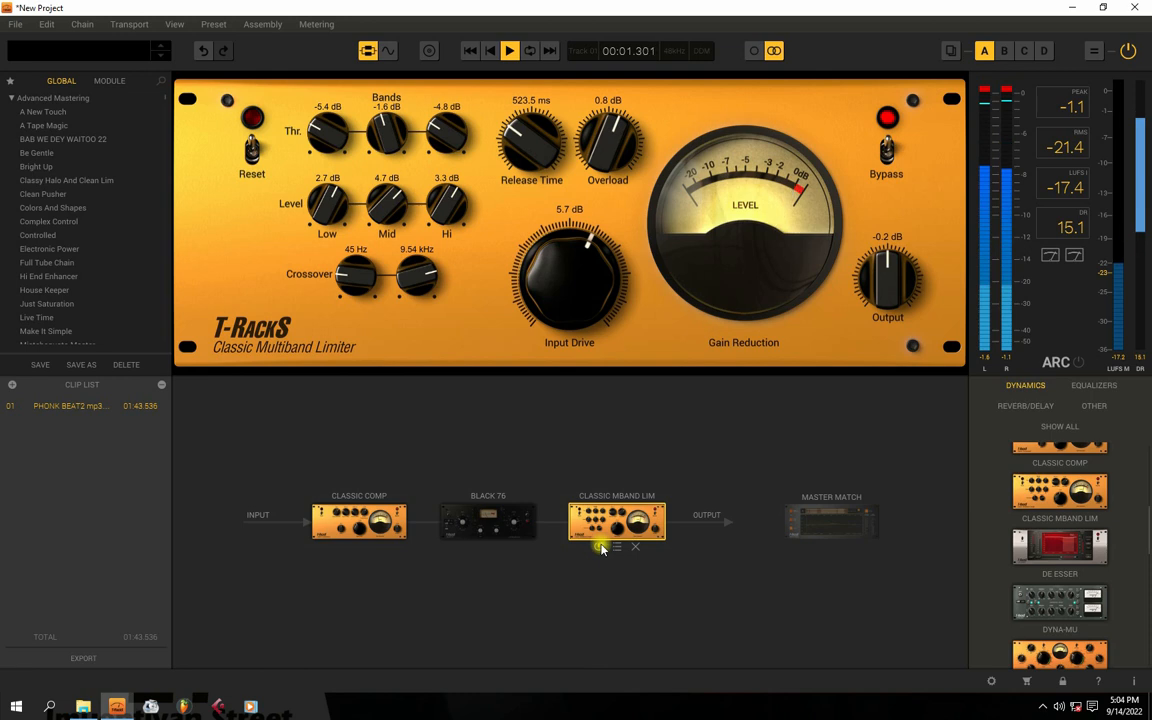
pyautogui.click(599, 547)
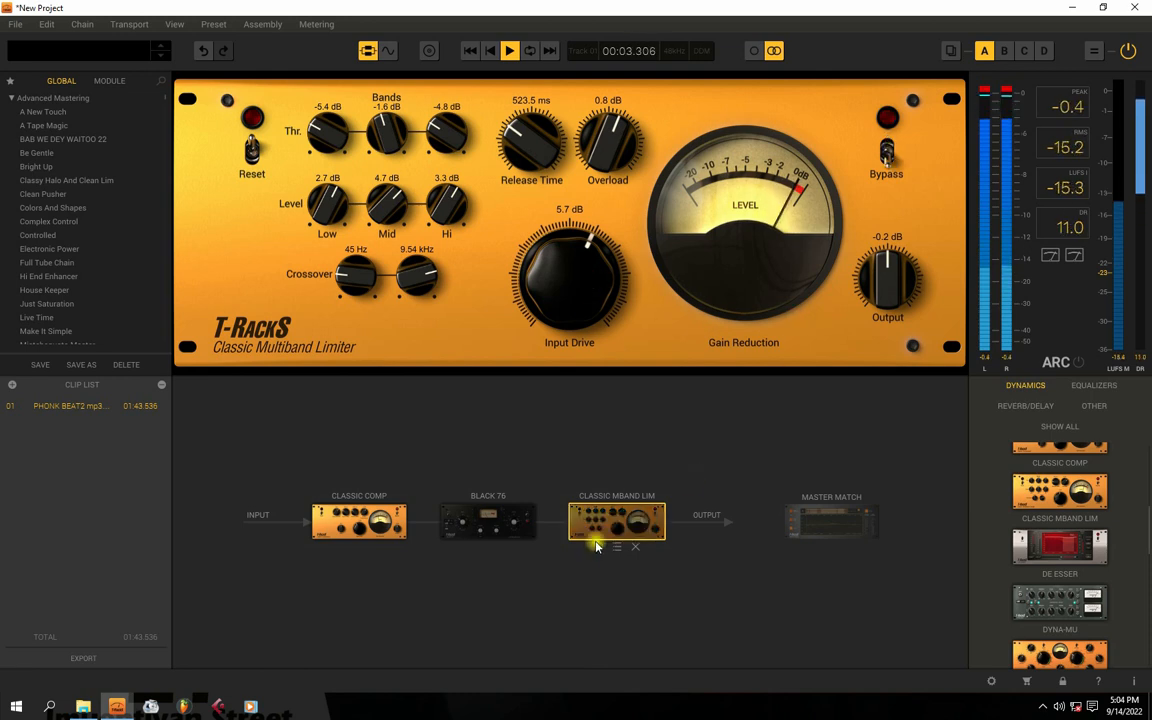
pyautogui.moveTo(888, 265); pyautogui.dragTo(886, 300)
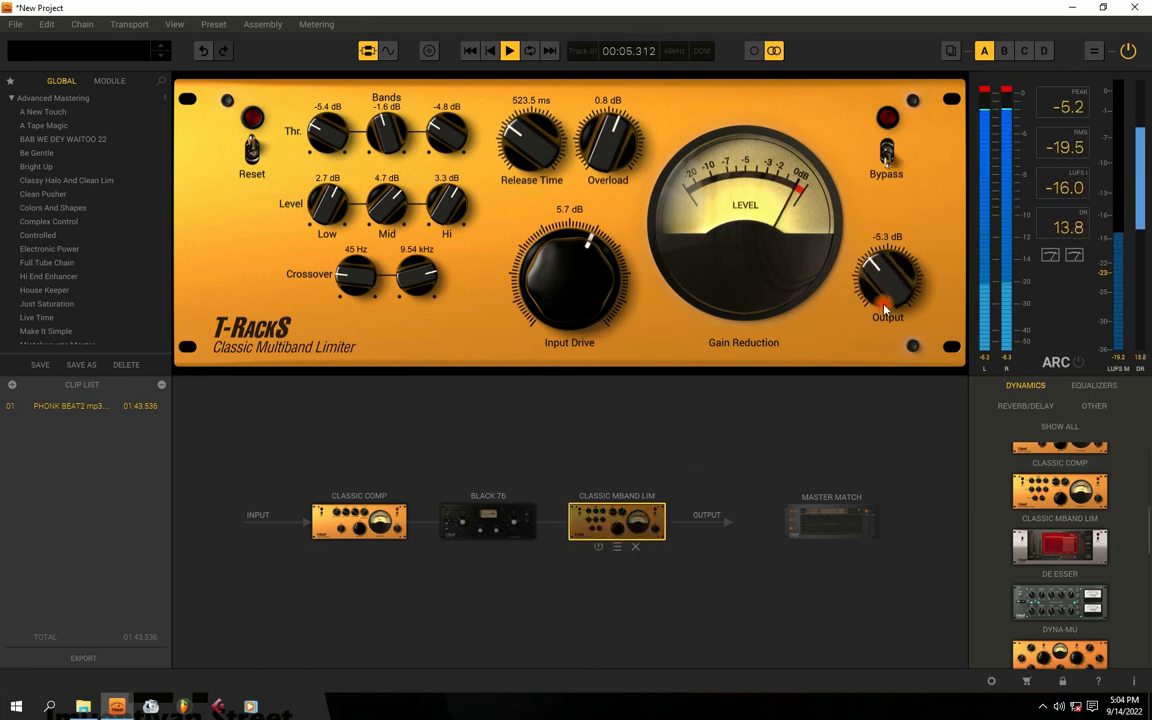
pyautogui.click(598, 547)
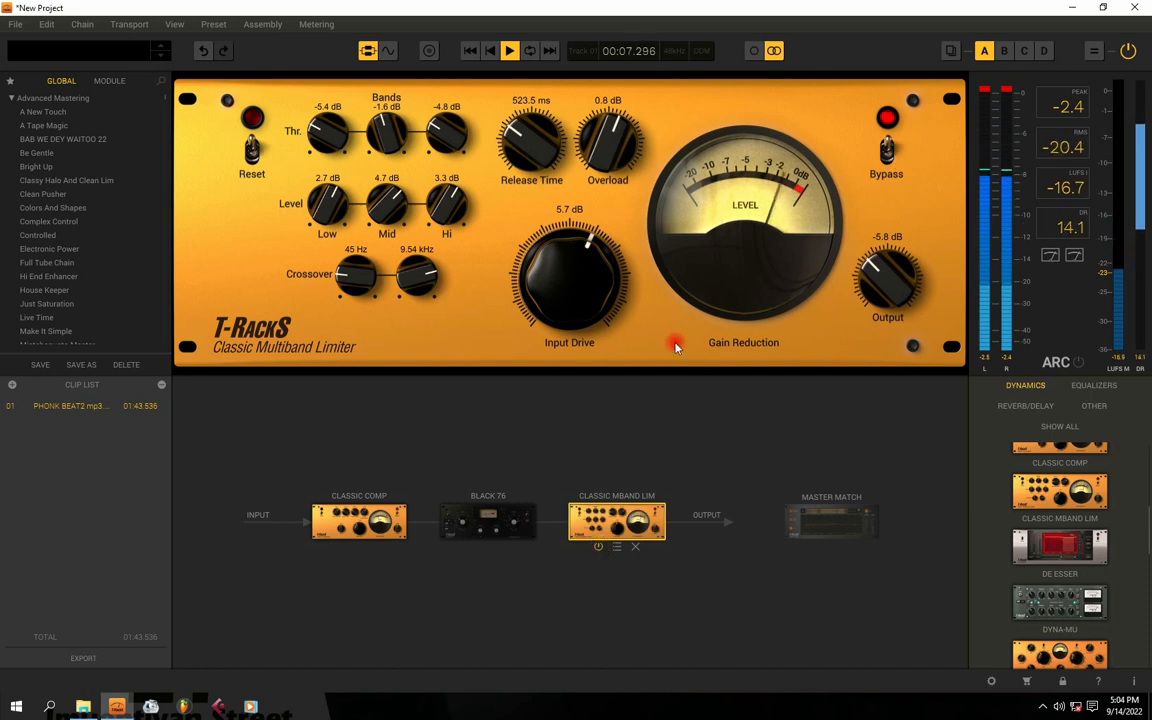
# Set the limiter's input drive to 6.0 dB and output to -5.6 dB during playback, and stop the track
pyautogui.moveTo(586, 276); pyautogui.dragTo(586, 268)
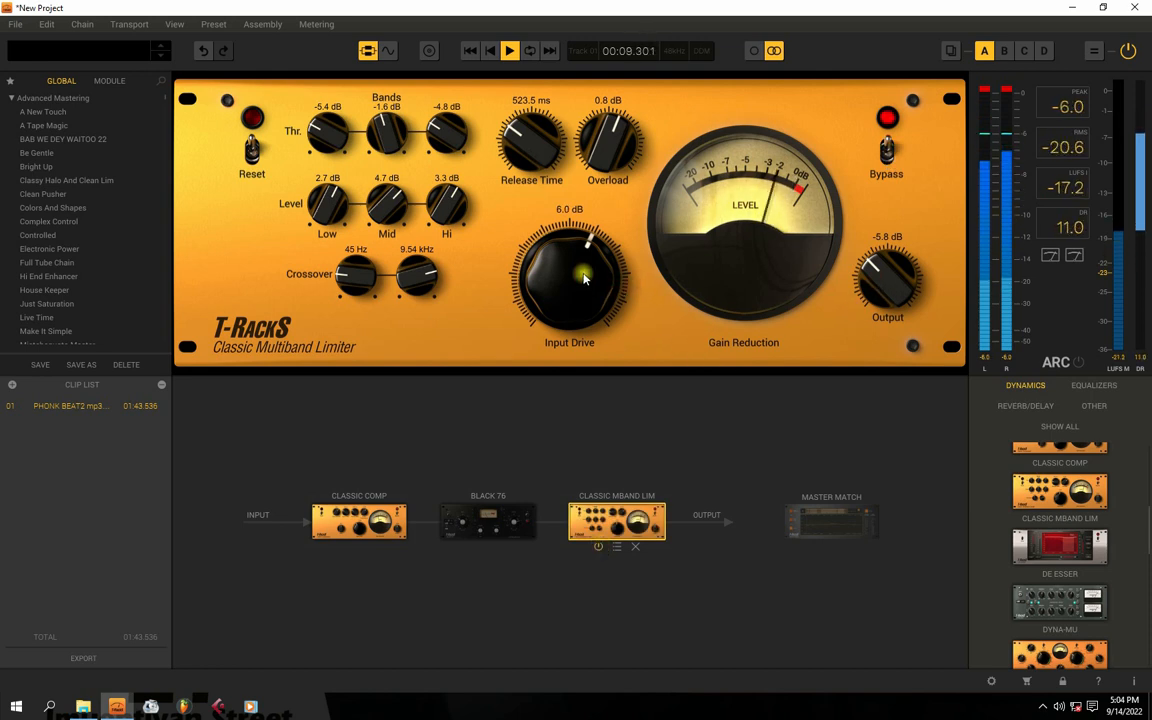
pyautogui.moveTo(862, 276); pyautogui.dragTo(872, 273)
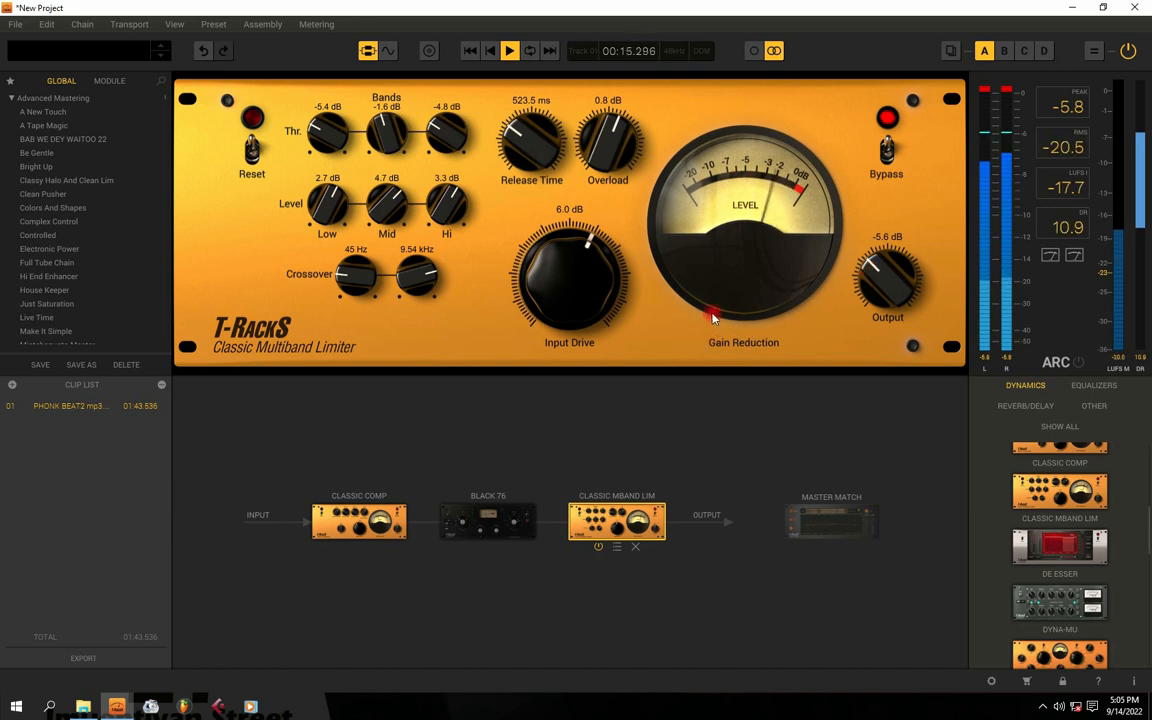
pyautogui.press('space')
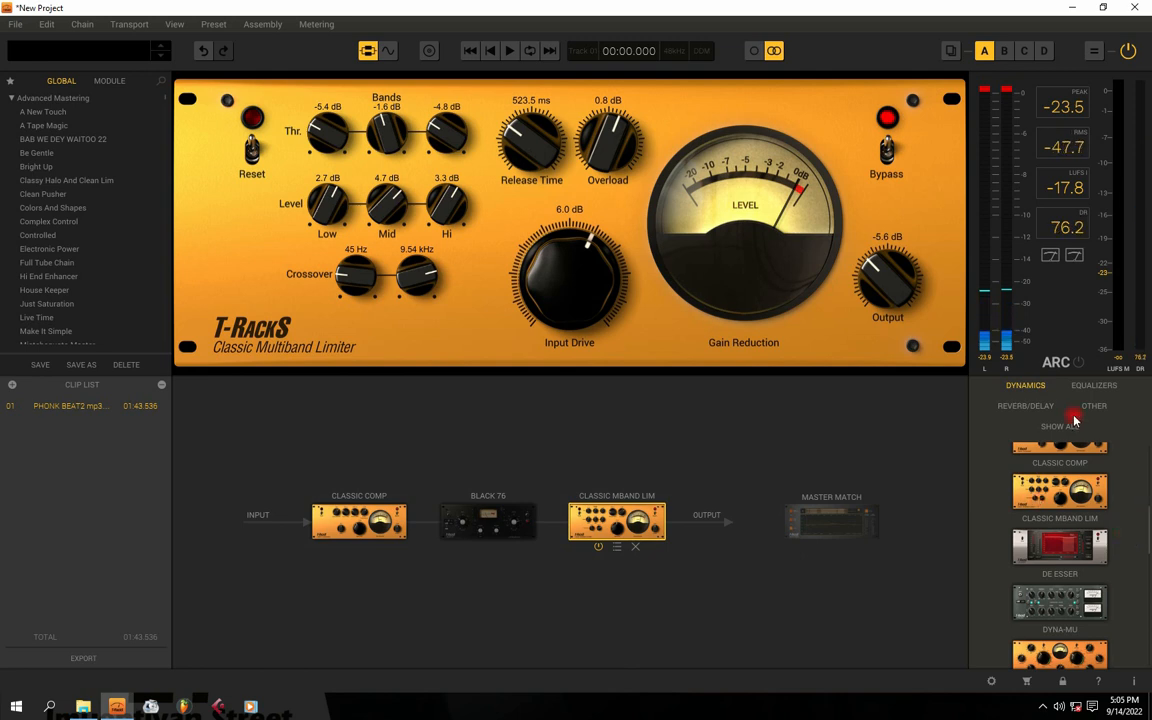
# Look through the available dynamics modules for another processor to add to the chain
pyautogui.moveTo(1148, 520); pyautogui.dragTo(1136, 648)
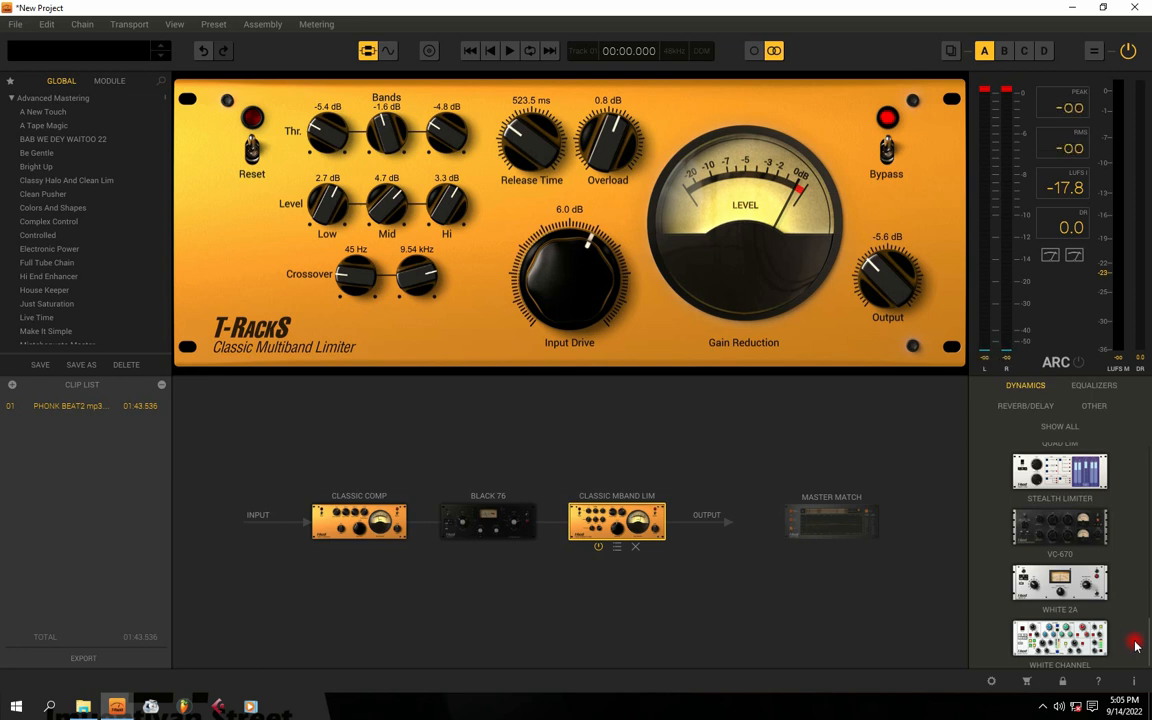
pyautogui.scroll(10, 1124, 571)
pyautogui.scroll(3, 1121, 497)
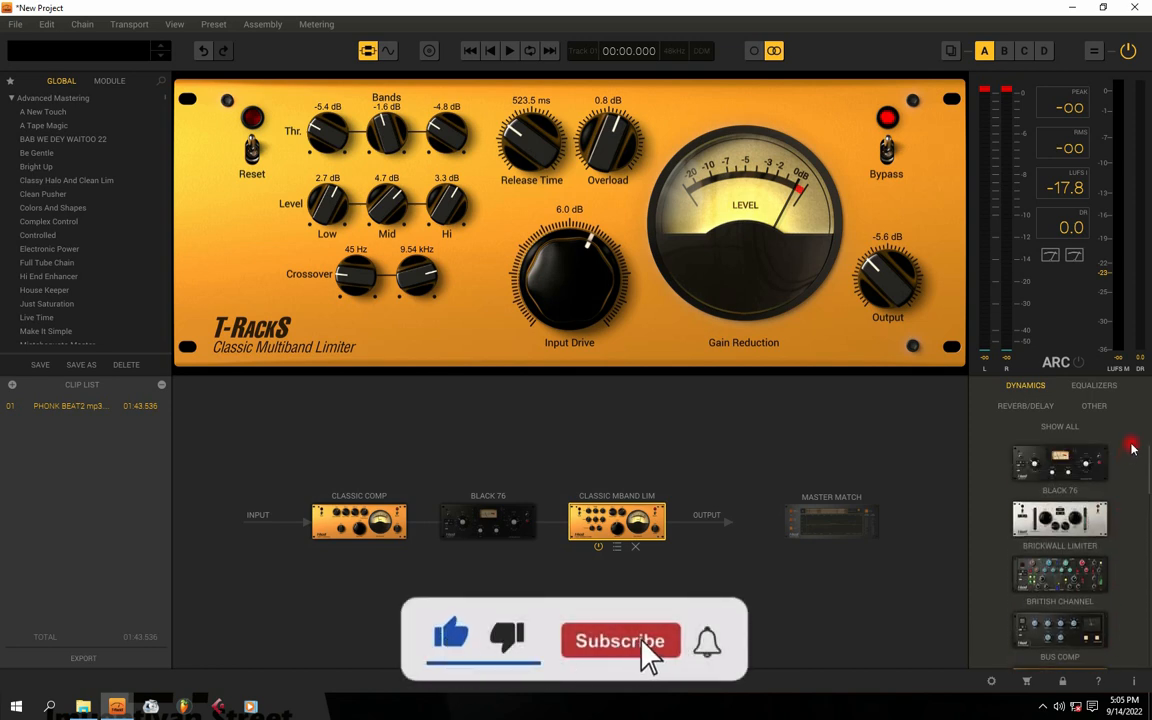